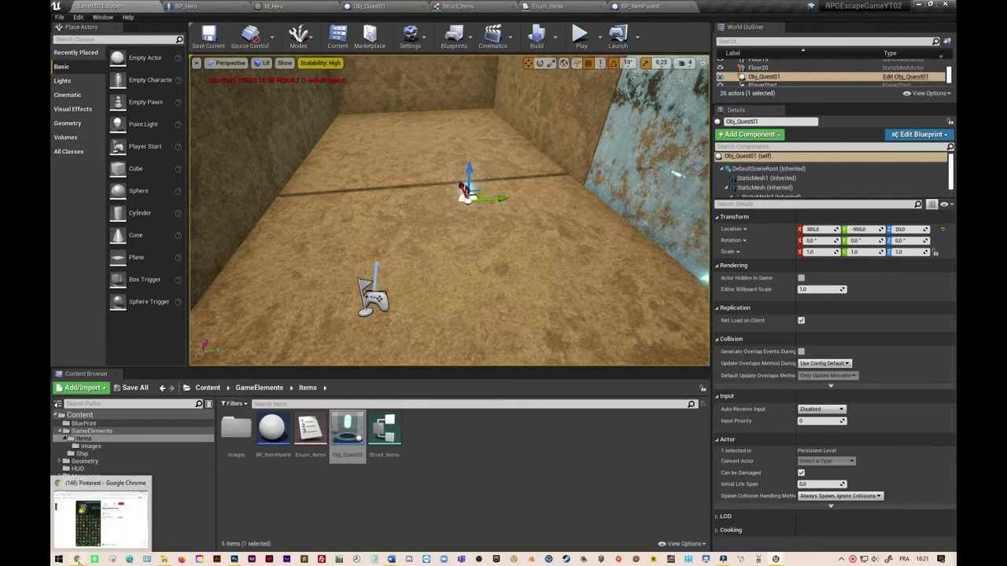
Switch from Unreal Engine to the Magic Bottles Icons Pinterest pin in Chrome
left_click(77, 562)
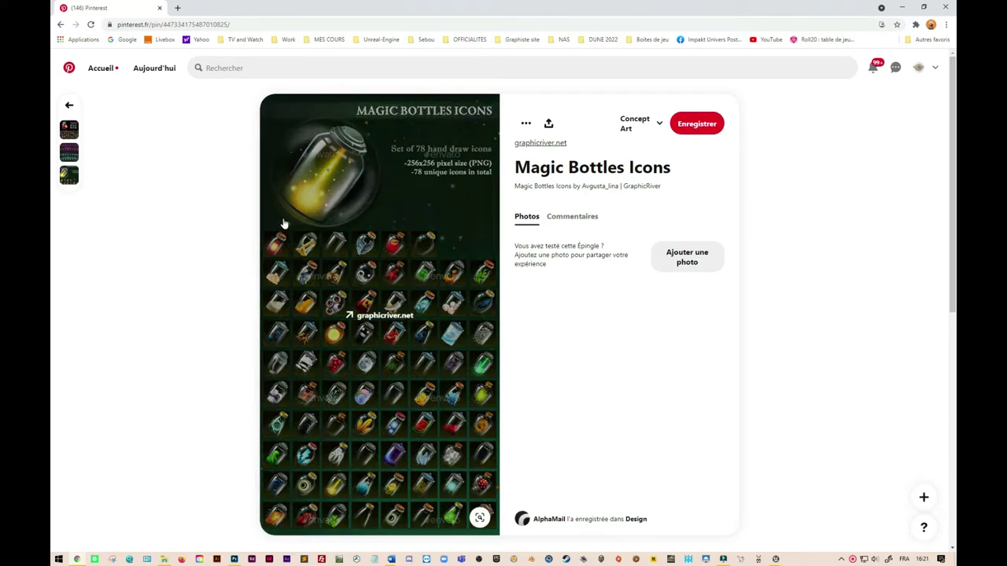
Browse the 'Plus de contenus similaires' pins, then go back to the previous pin
scroll(482, 395, "down", 3)
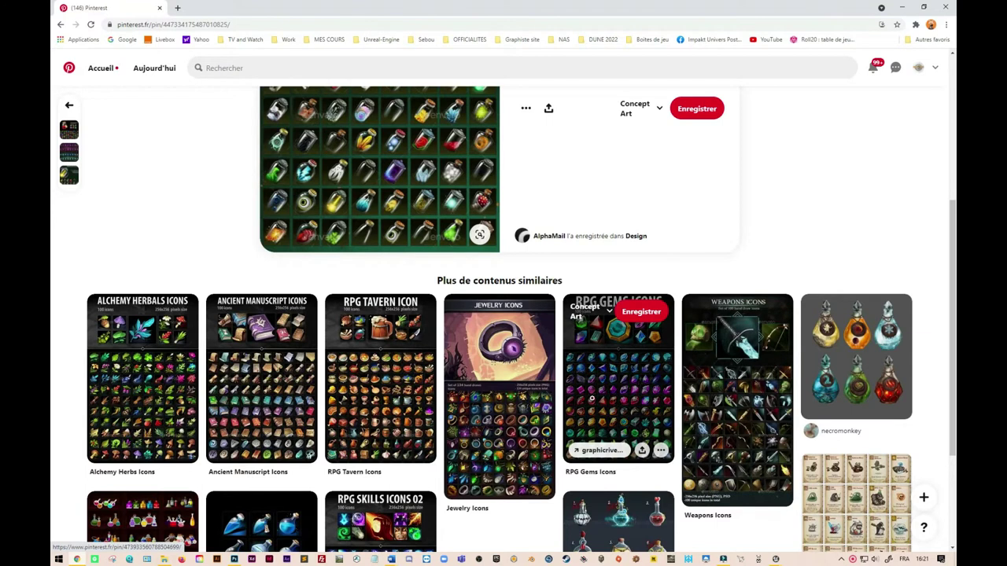
scroll(503, 330, "down", 2)
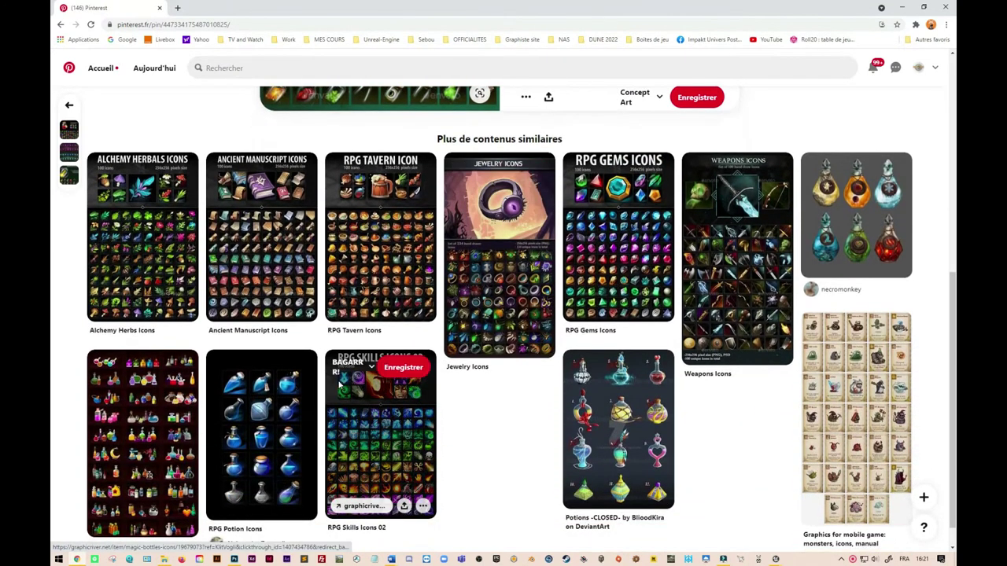
scroll(330, 385, "down", 1)
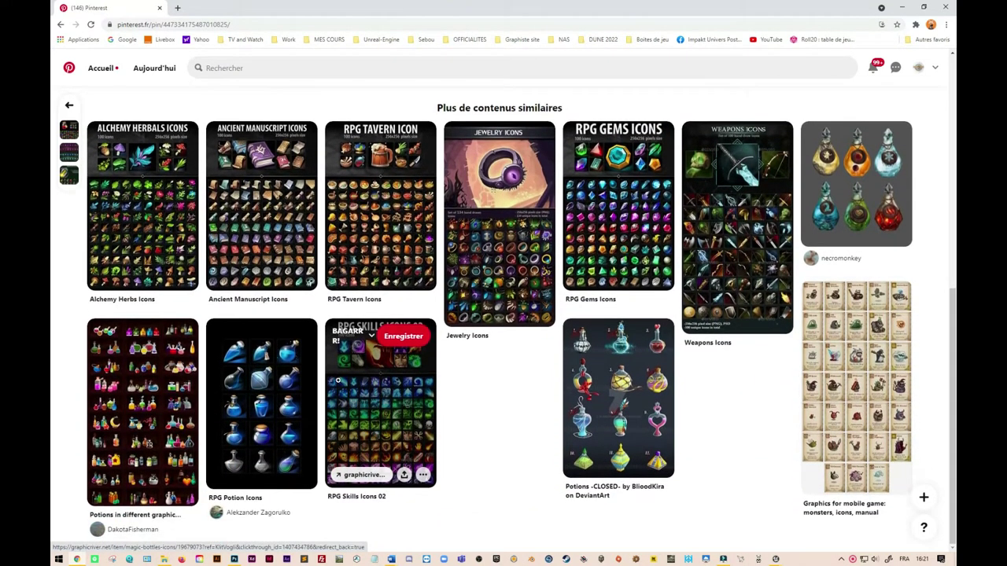
scroll(311, 387, "up", 2)
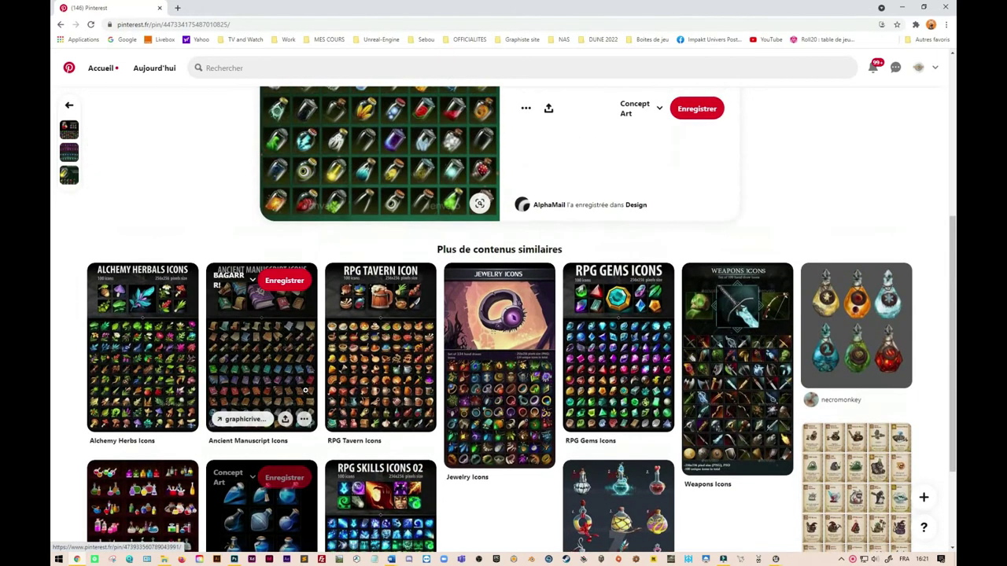
scroll(309, 392, "up", 2)
key("alt+Left")
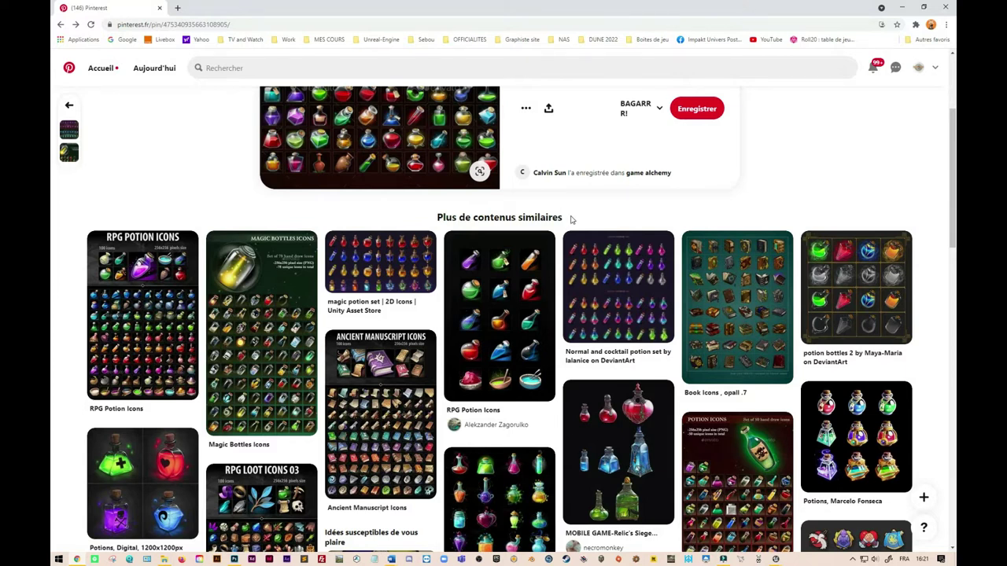
Scroll through the related pins and open the red potion pin 'icon, Yalei Syu'
mouse_move(471, 311)
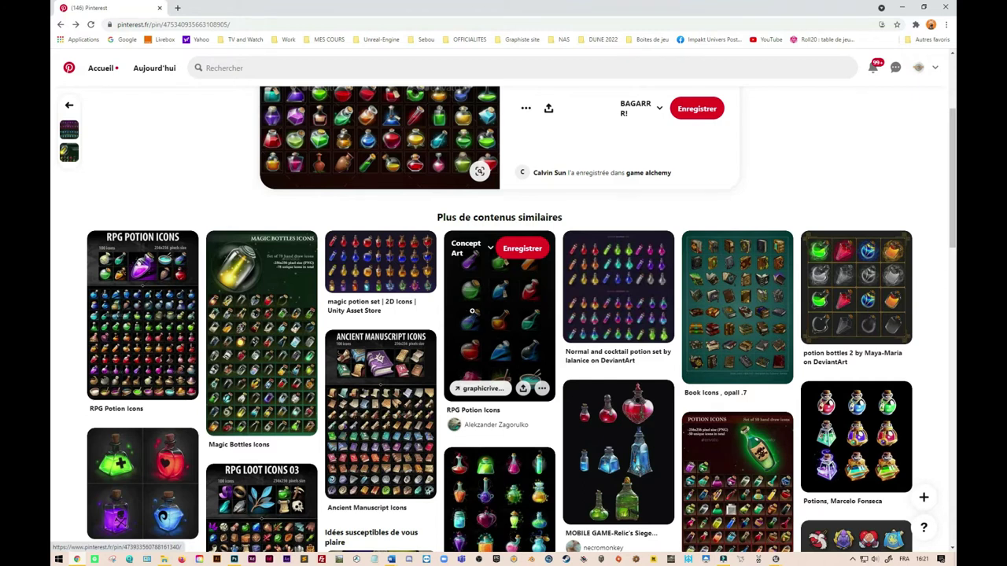
scroll(475, 383, "down", 3)
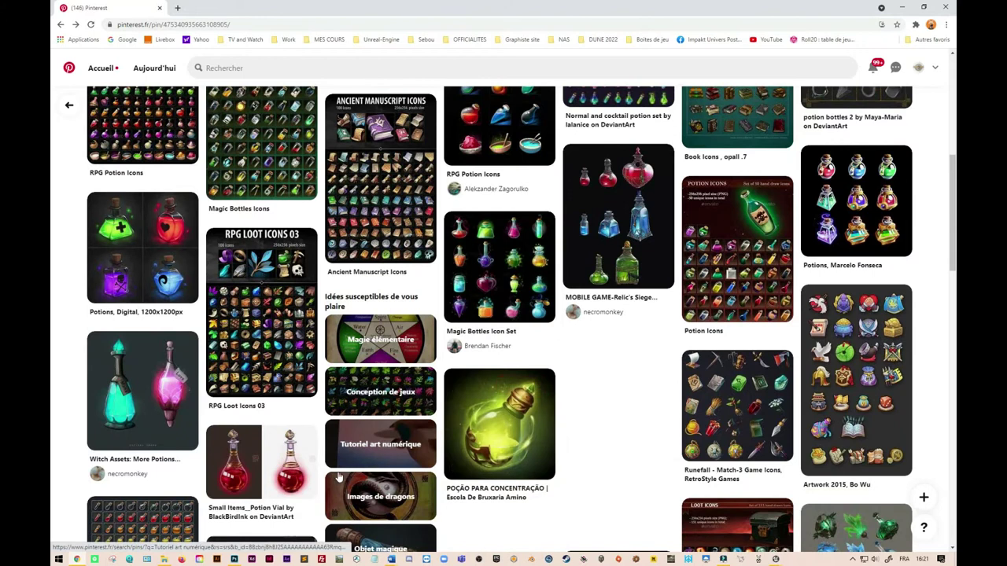
scroll(579, 487, "down", 1)
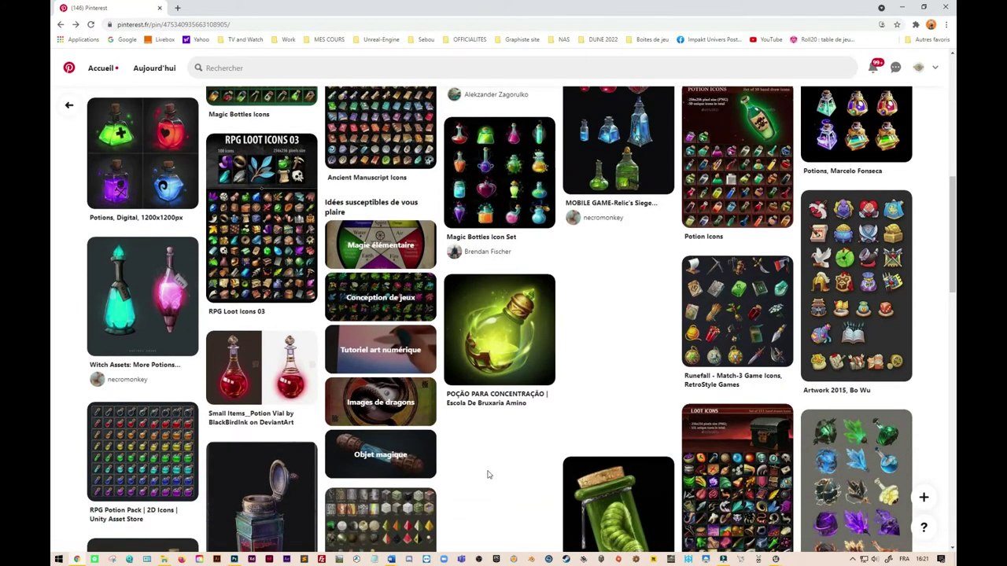
scroll(487, 474, "down", 1)
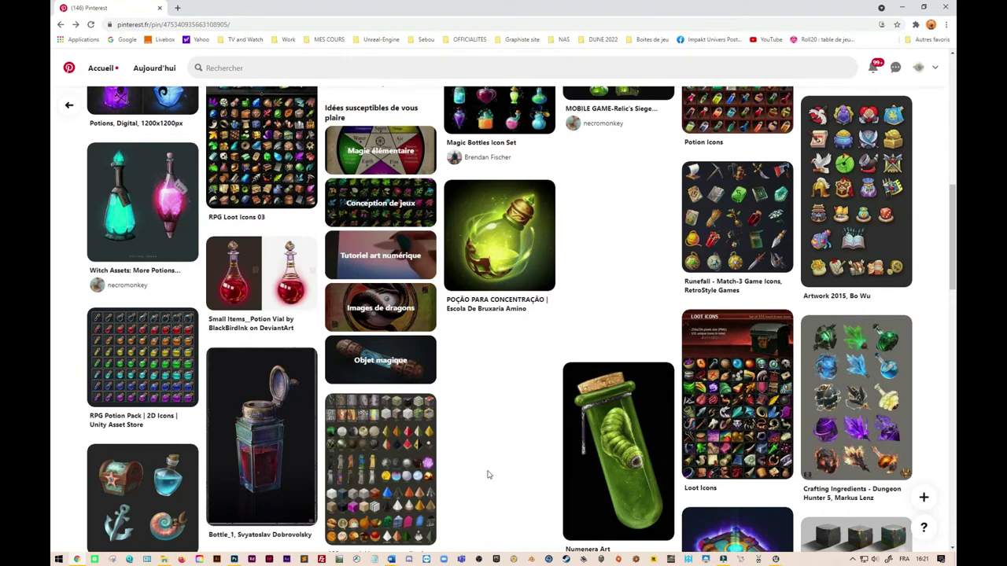
scroll(487, 475, "down", 2)
left_click(487, 474)
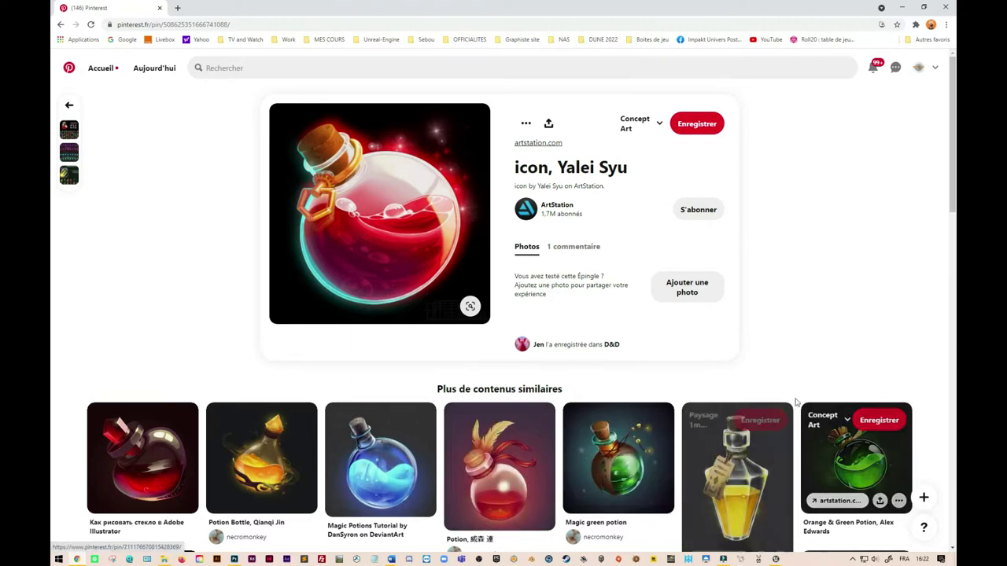
Copy the red potion image with 'Copier l'image' and switch to the Photoshop document
scroll(425, 422, "down", 2)
scroll(424, 422, "down", 1)
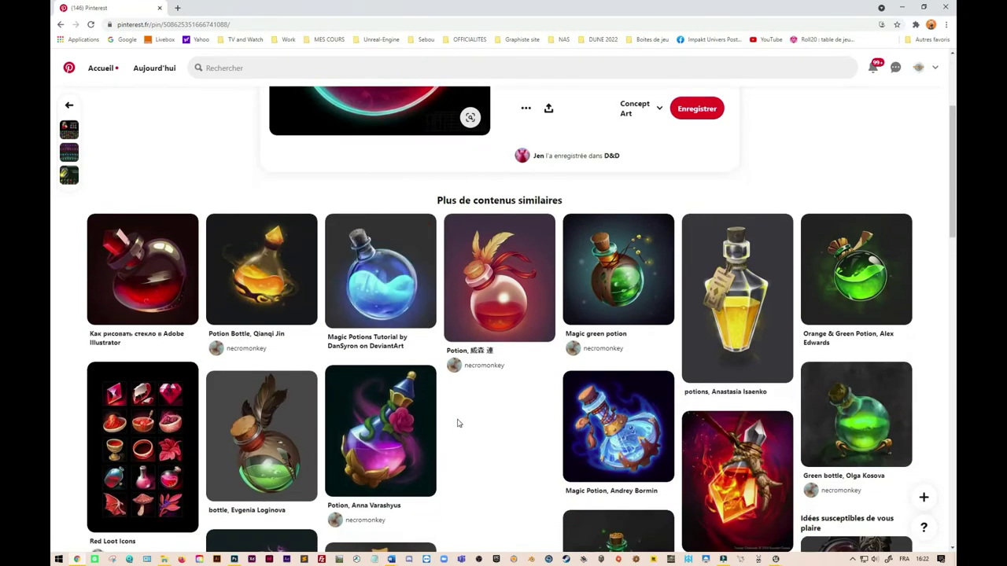
scroll(440, 404, "up", 3)
right_click(413, 257)
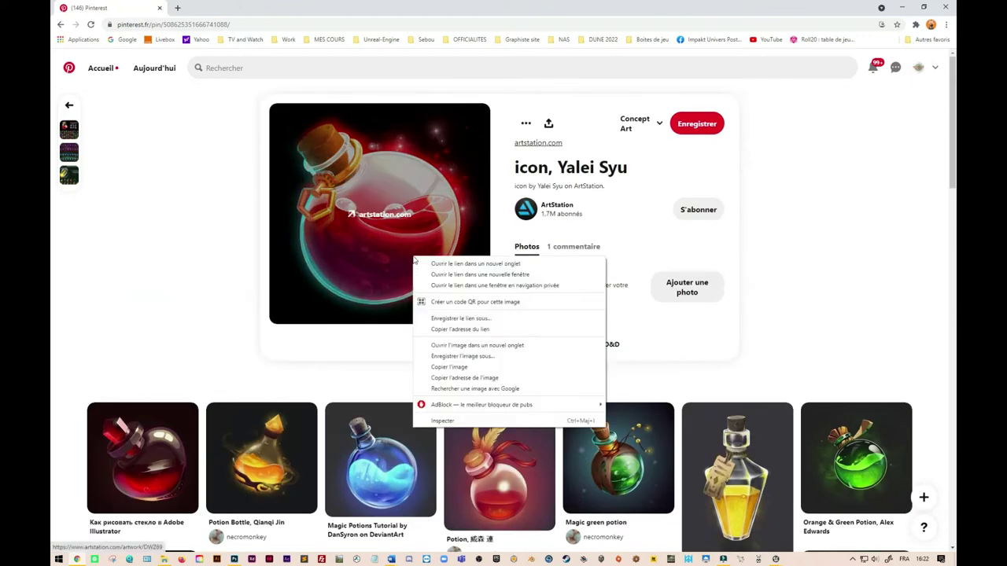
left_click(479, 367)
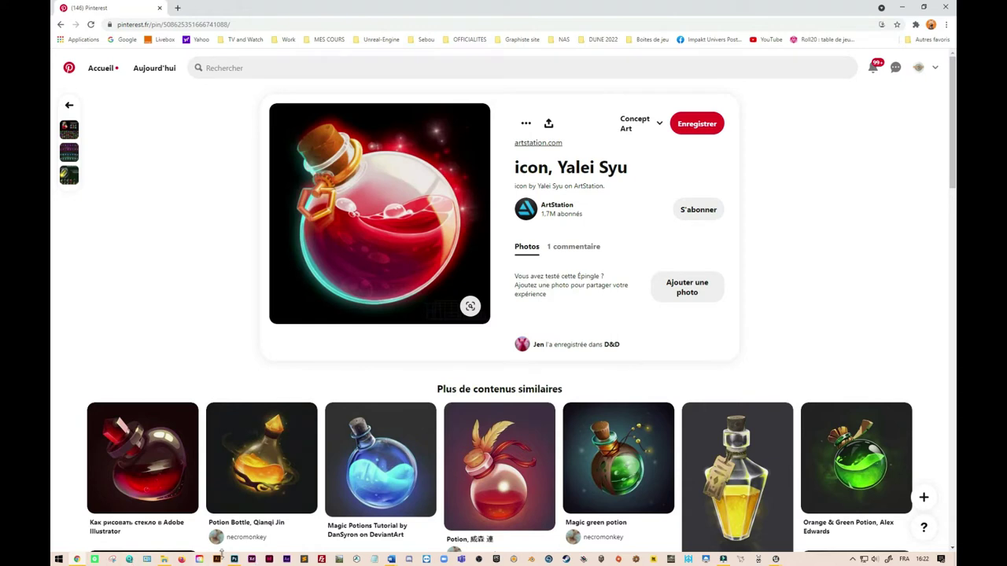
left_click(235, 559)
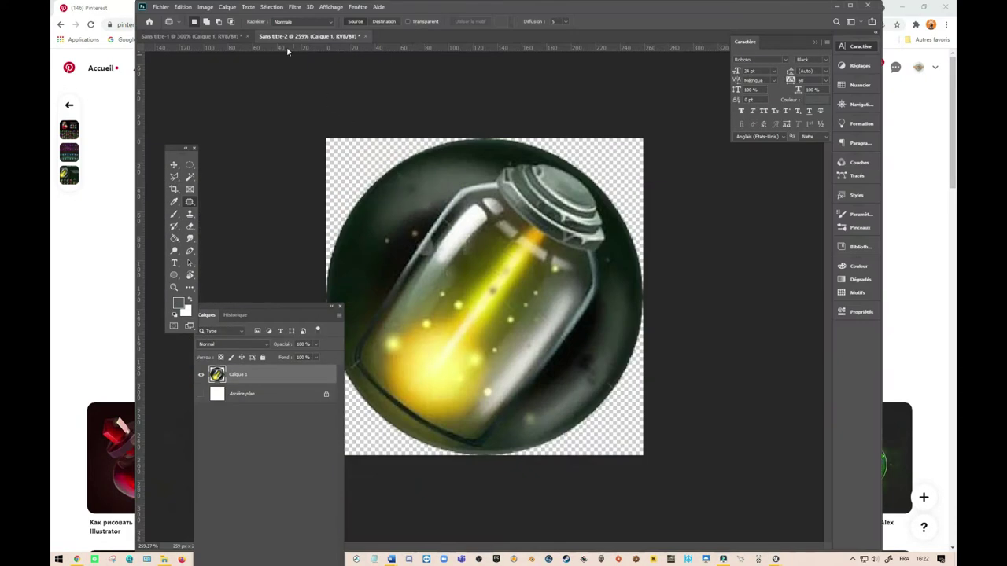
Resize Sans titre-2 to 150 px wide and paste the red potion as Calque 2
mouse_move(280, 317)
left_mouse_down()
mouse_move(252, 327)
mouse_move(247, 353)
left_mouse_up()
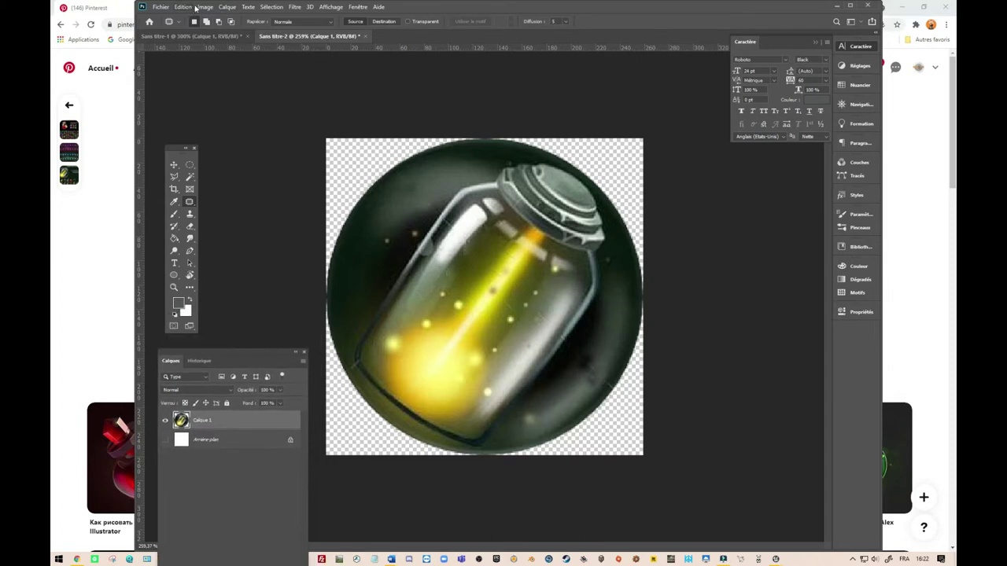
left_click(205, 7)
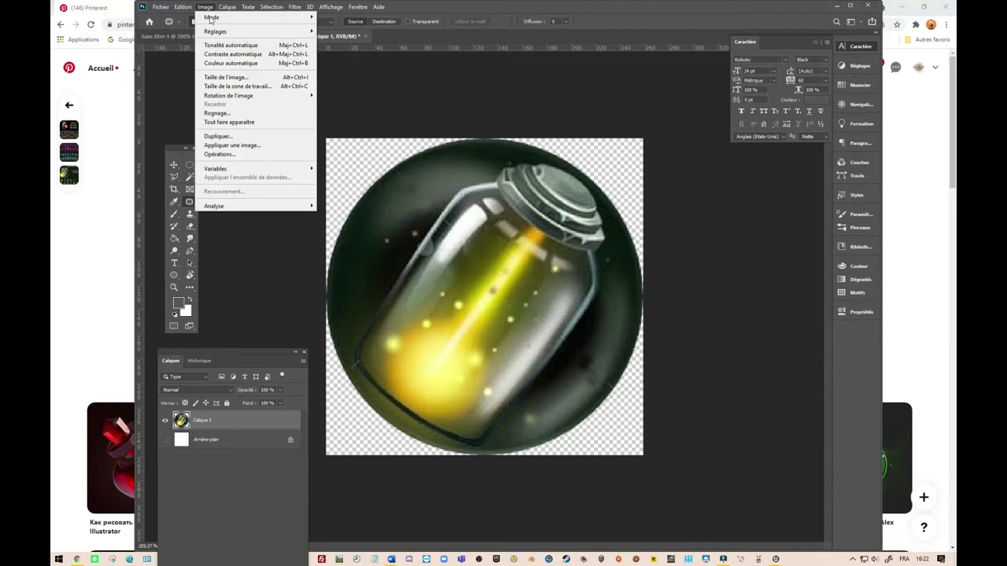
left_click(249, 79)
type("150")
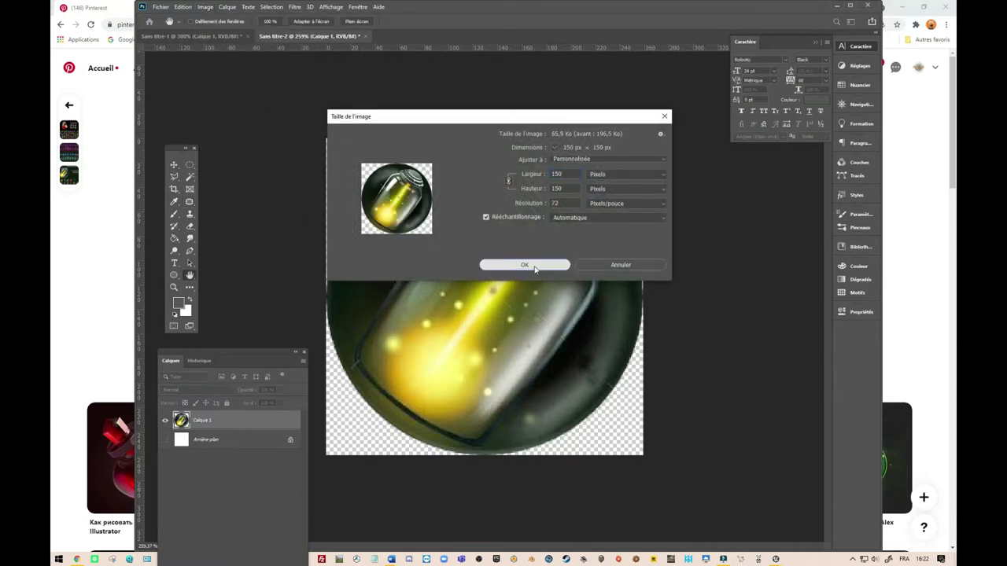
left_click(535, 266)
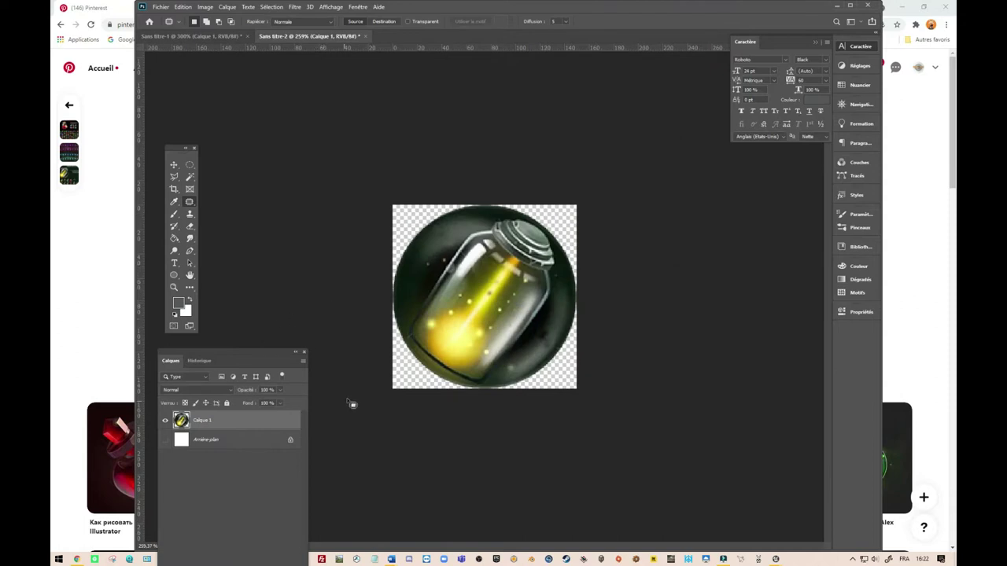
key("ctrl+v")
left_click(174, 165)
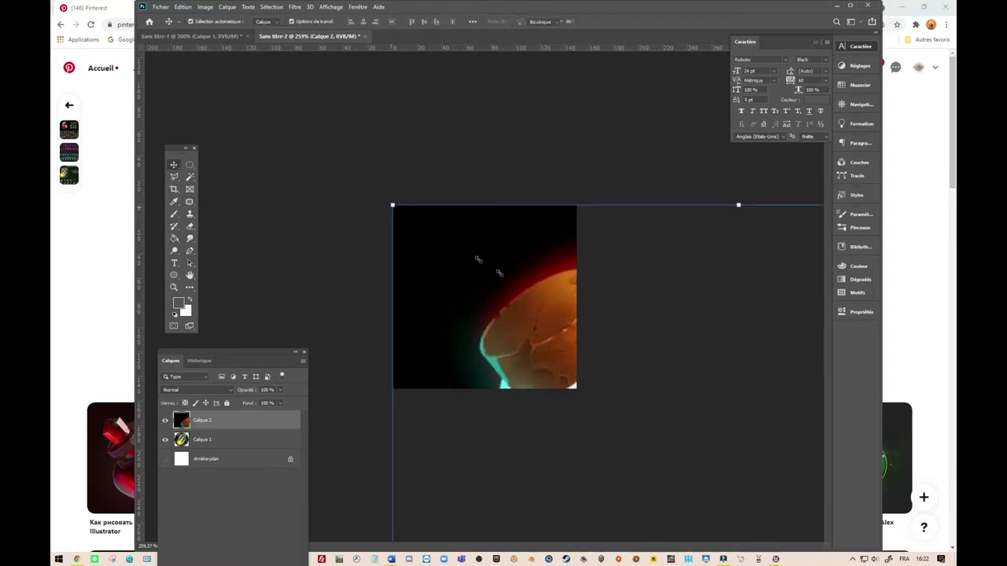
Scale Calque 2 to about 27.9% so the potion fills the 150 px canvas, then commit
left_click_drag(391, 206, 617, 430)
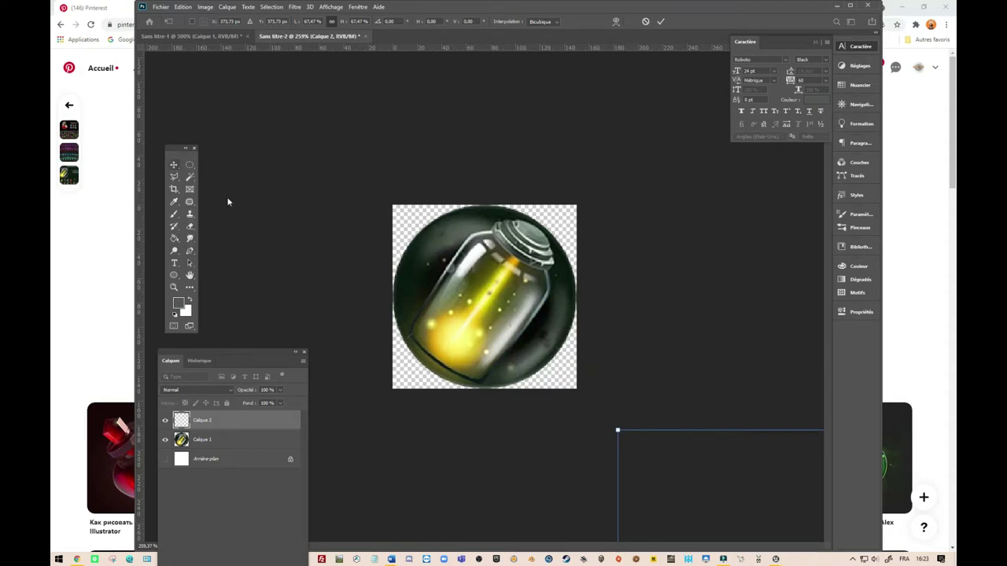
mouse_move(618, 431)
left_mouse_down()
mouse_move(307, 103)
mouse_move(557, 353)
left_mouse_up()
left_click_drag(643, 412, 472, 262)
mouse_move(382, 181)
left_mouse_down()
mouse_move(403, 212)
mouse_move(385, 196)
left_mouse_up()
left_click_drag(537, 303, 531, 297)
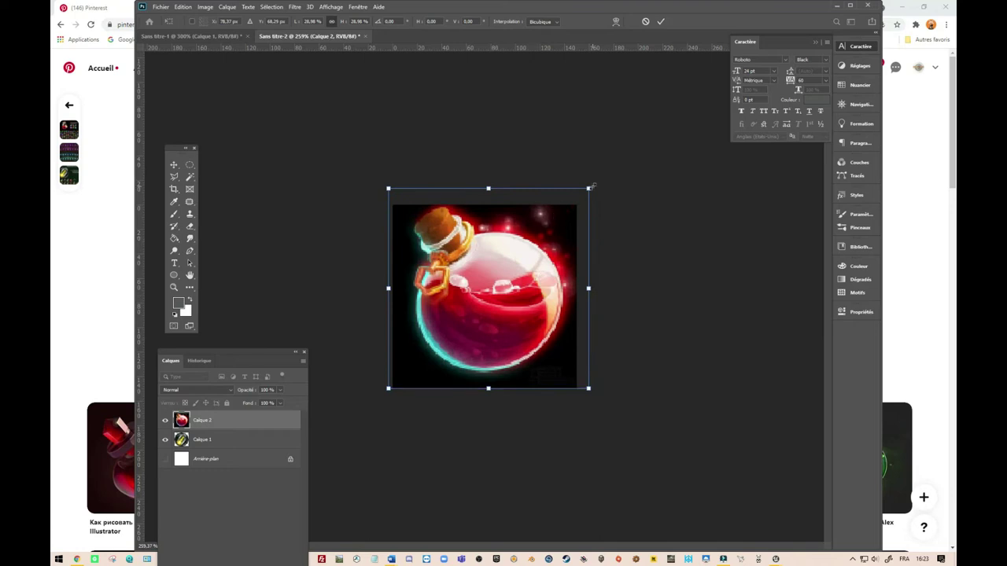
left_click_drag(591, 185, 543, 234)
mouse_move(488, 303)
left_mouse_down()
mouse_move(509, 281)
mouse_move(504, 289)
left_mouse_up()
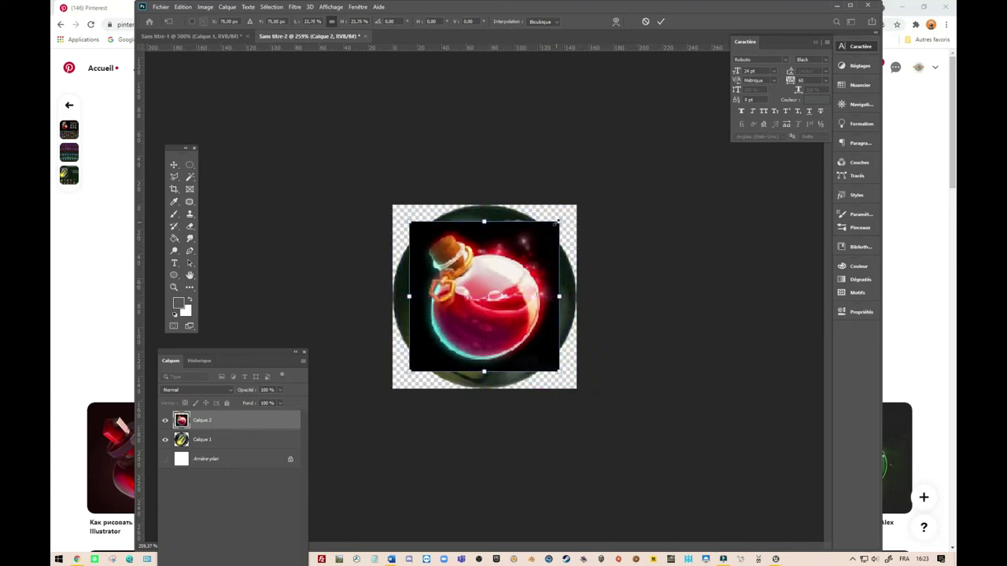
left_click_drag(558, 223, 577, 204)
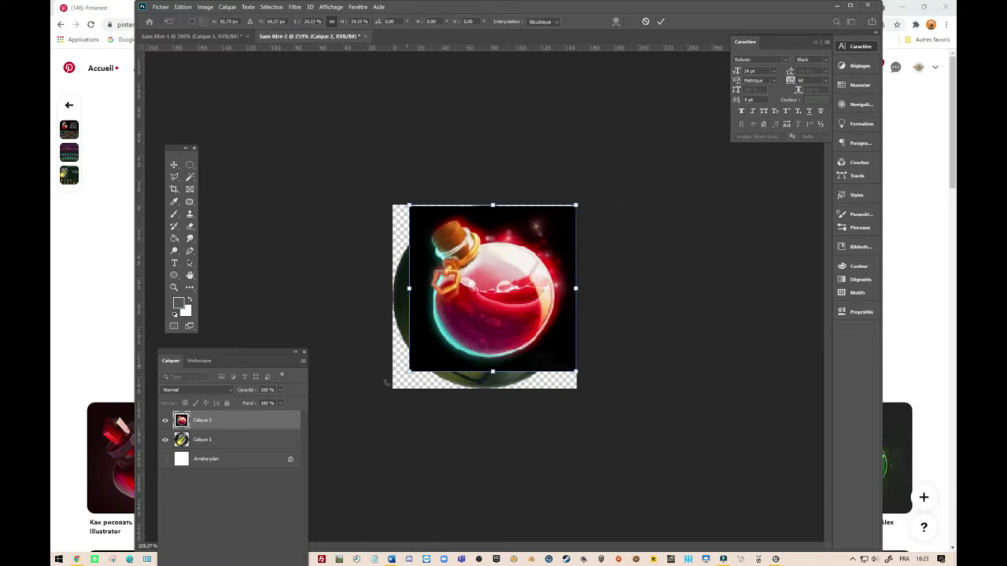
left_click_drag(409, 370, 385, 394)
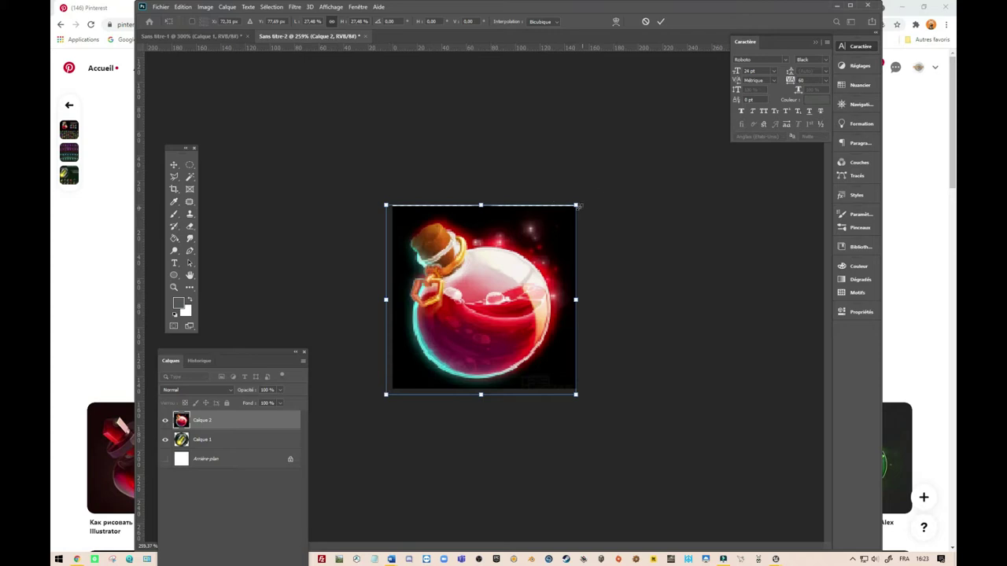
left_click_drag(576, 204, 579, 202)
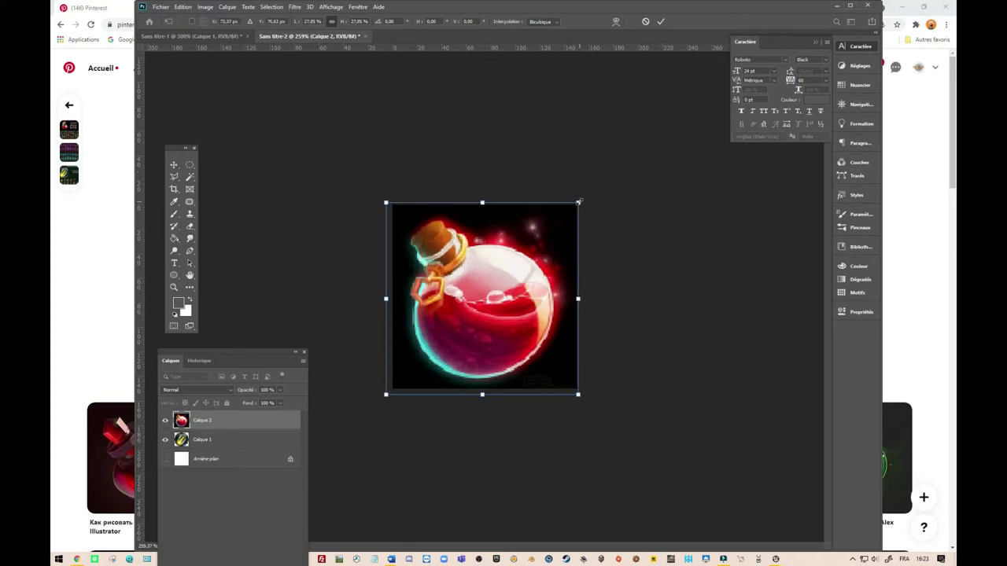
key("Return")
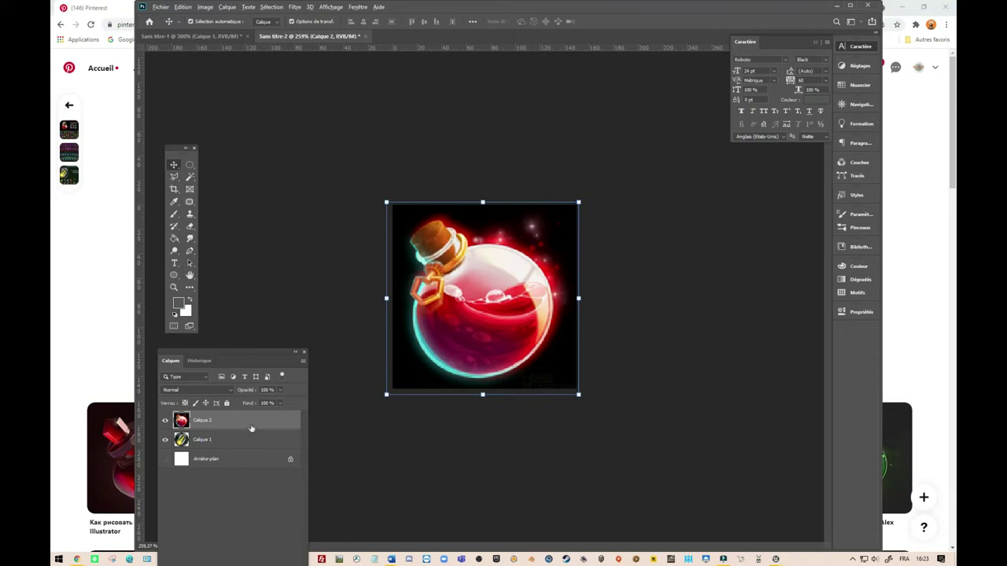
Clip the potion layer to the jar icon, shift it slightly, and open Save for Web as PNG-24
left_click_drag(251, 436, 252, 428)
mouse_move(252, 429)
left_mouse_down()
mouse_move(243, 431)
mouse_move(263, 427)
left_mouse_up()
left_click(264, 426, "alt")
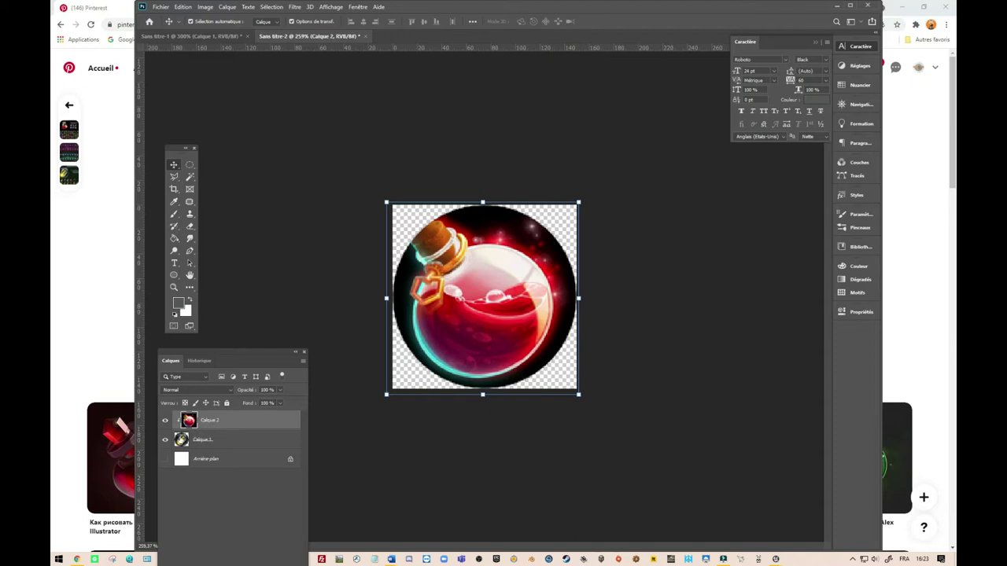
left_click_drag(497, 331, 506, 336)
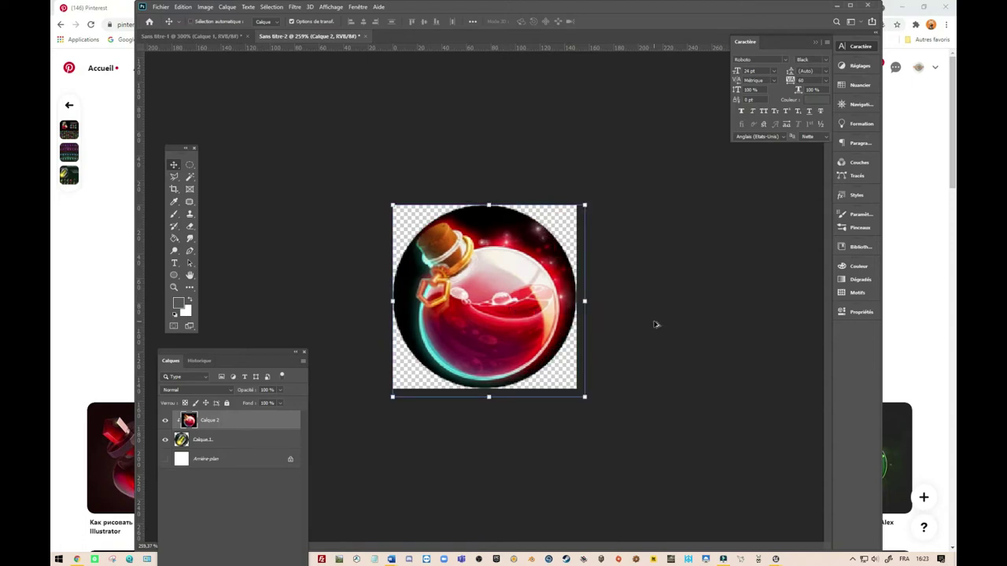
key("ctrl+alt+shift+s")
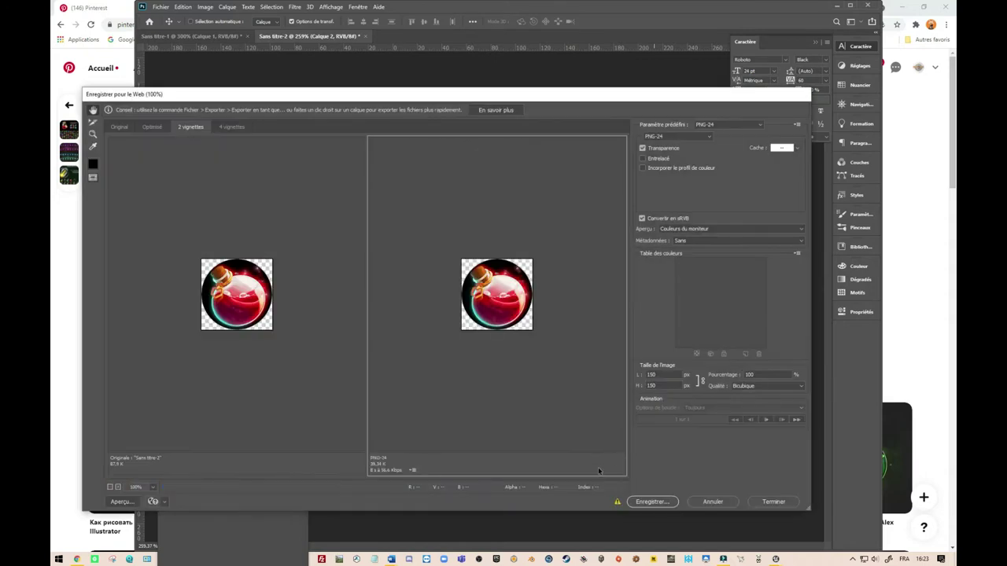
Save the red potion icon as ObjPotionLife.png in the Sources folder
left_click(661, 504)
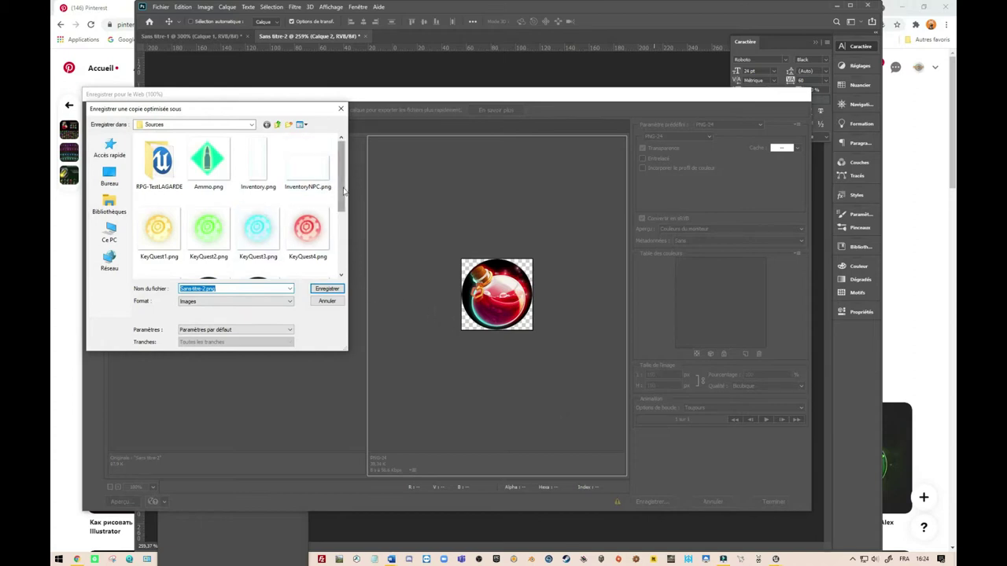
left_click_drag(344, 192, 344, 251)
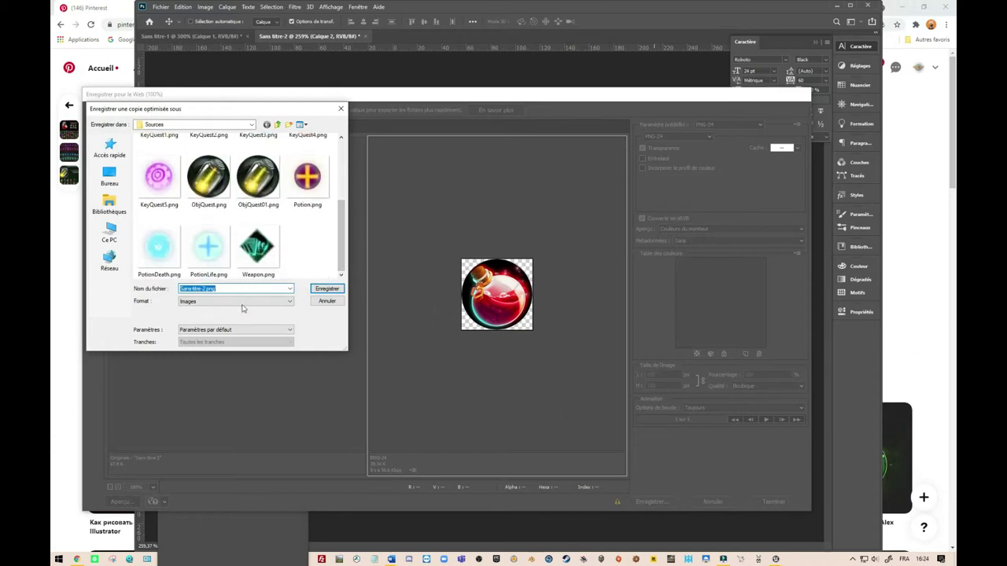
left_click(251, 202)
left_click(214, 289)
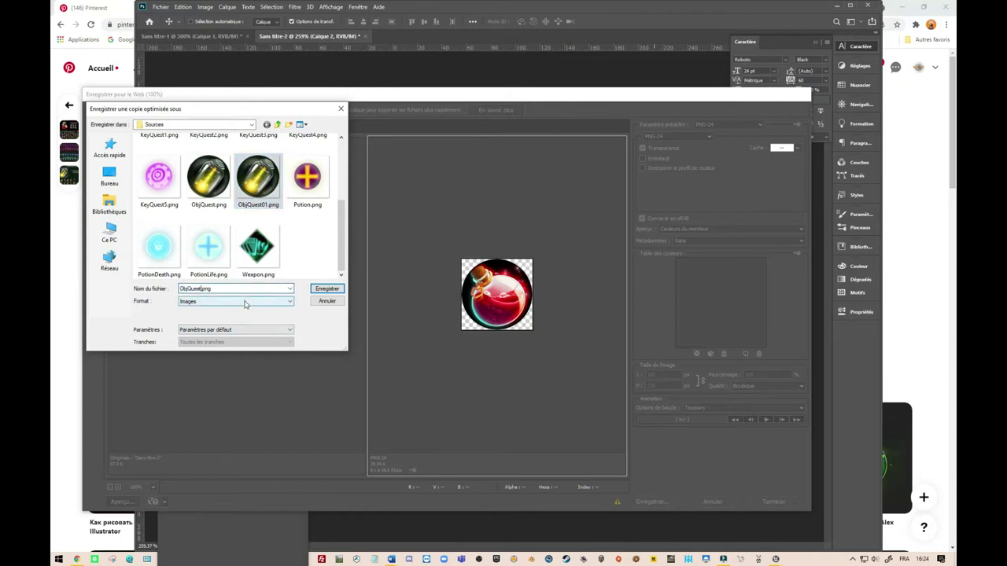
type("PotionLif")
left_click(325, 290)
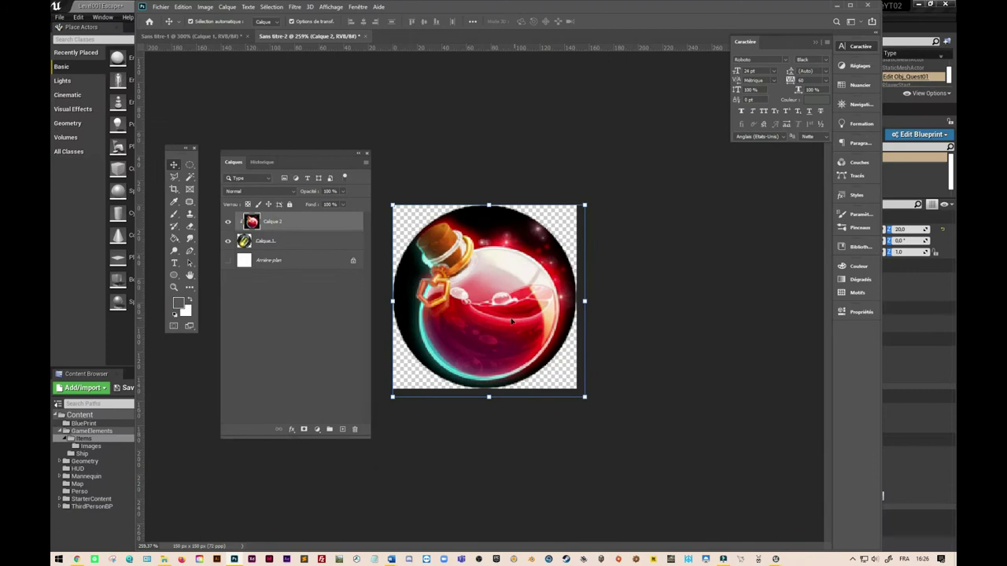
Duplicate Calque 2 as Calque 2 copie, flip it horizontally, and nudge it left
left_click_drag(281, 223, 343, 430)
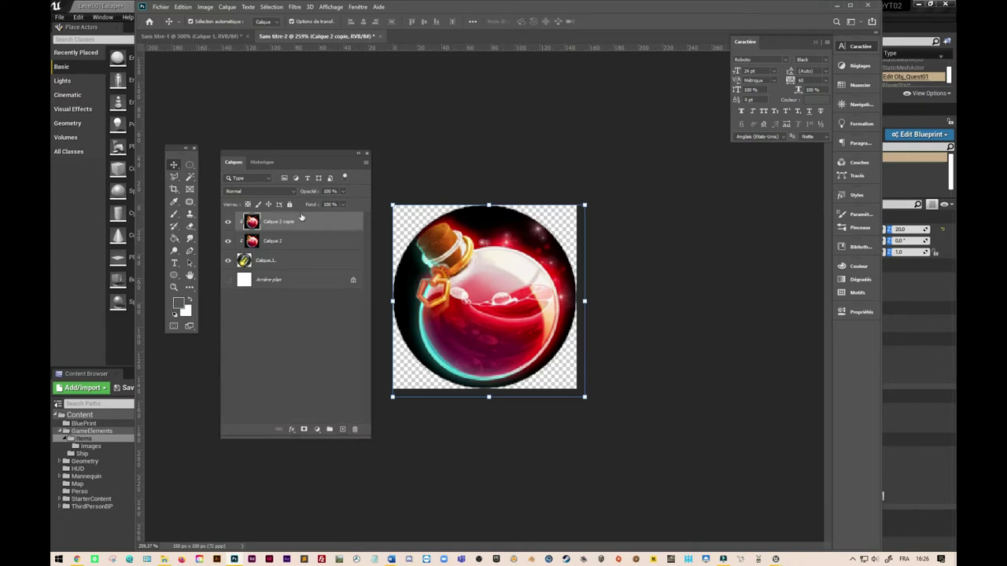
left_click(204, 7)
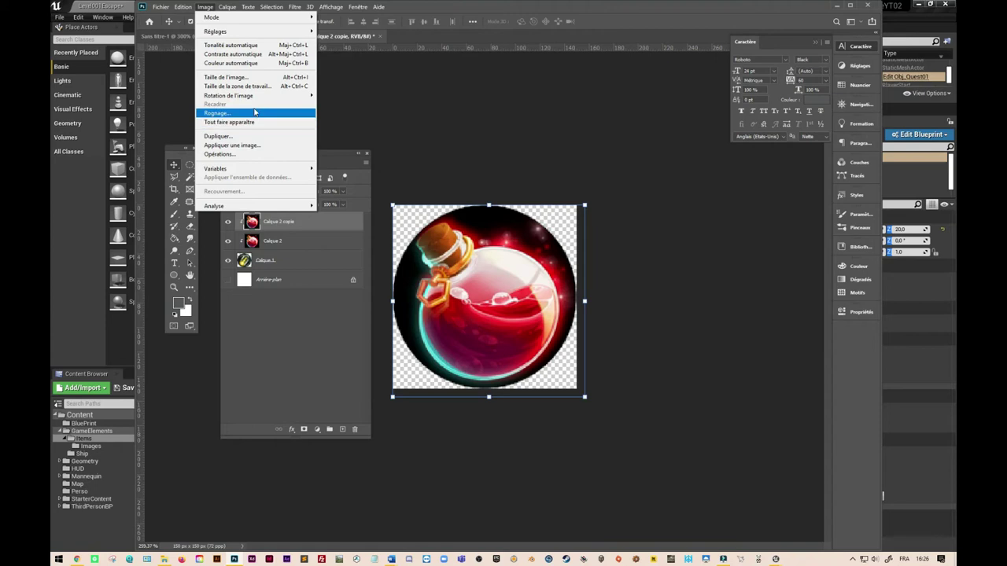
mouse_move(254, 97)
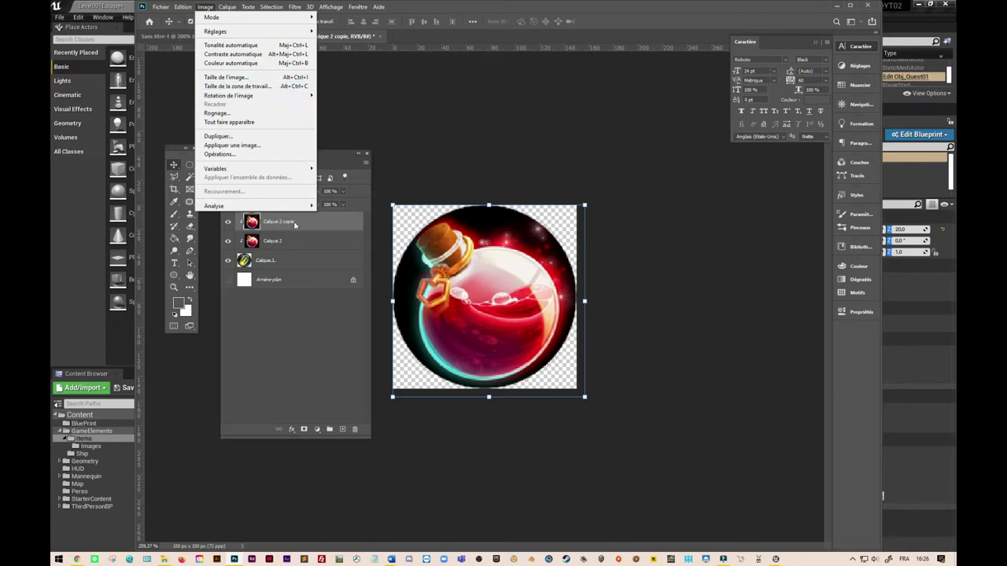
left_click(183, 6)
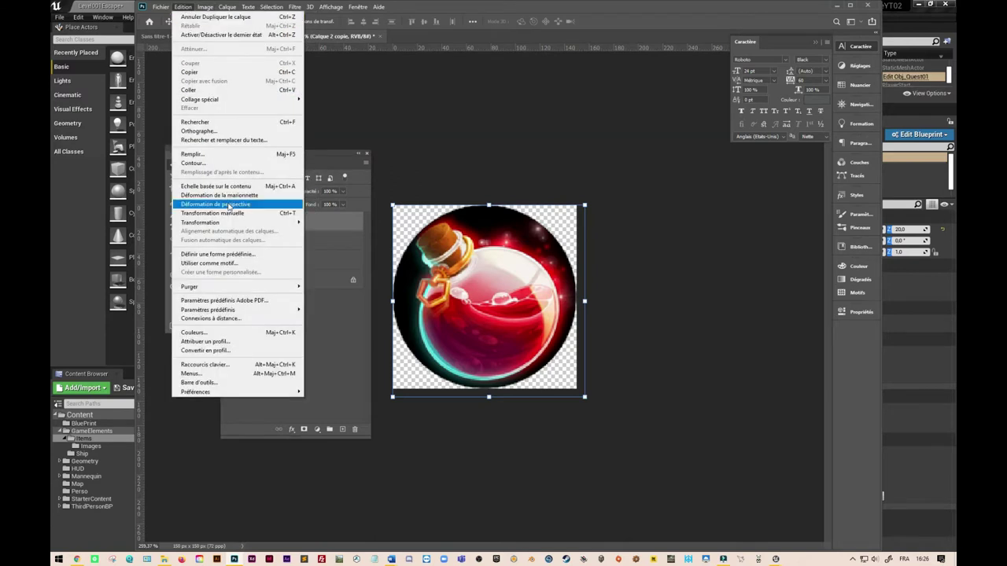
mouse_move(235, 222)
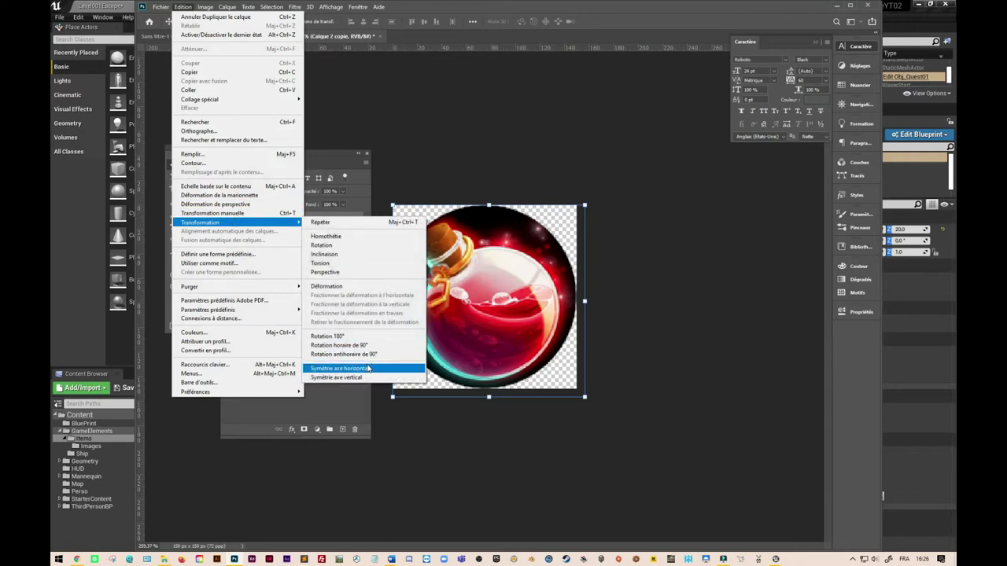
left_click(368, 369)
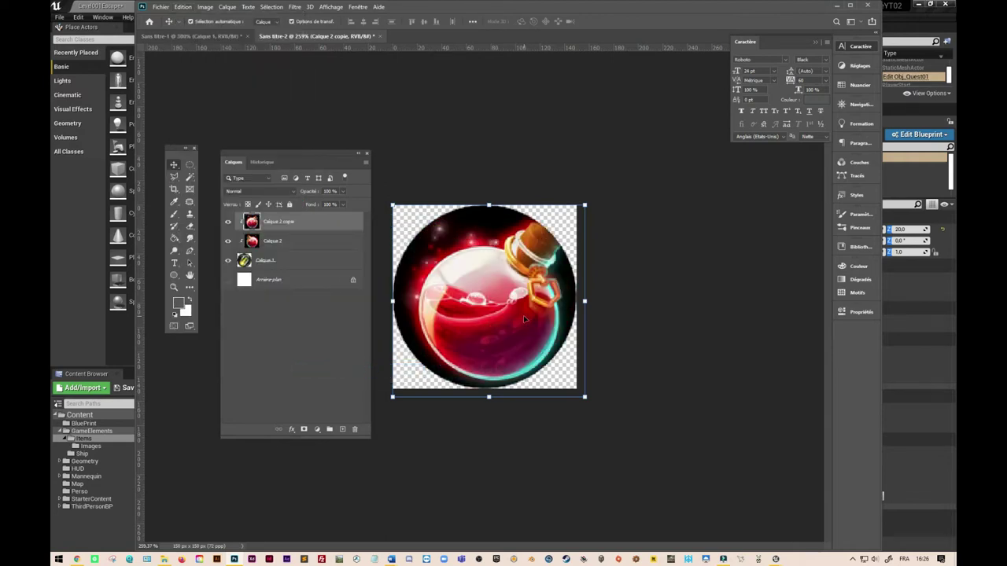
key("Left")
key("Left")
key("Left")
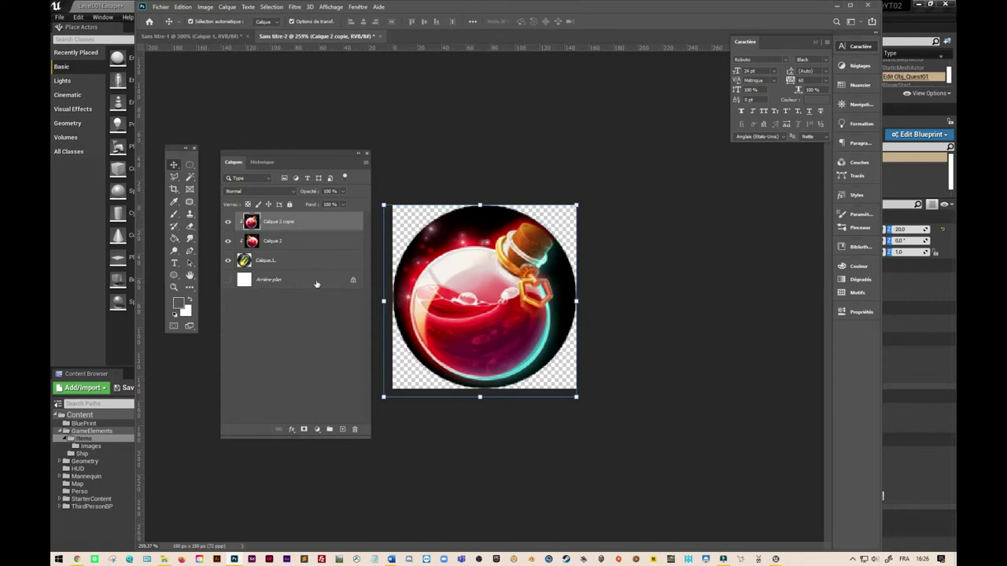
Add a Teinte/Saturation adjustment layer with hue +110 to turn the mirrored potion green
left_click(318, 429)
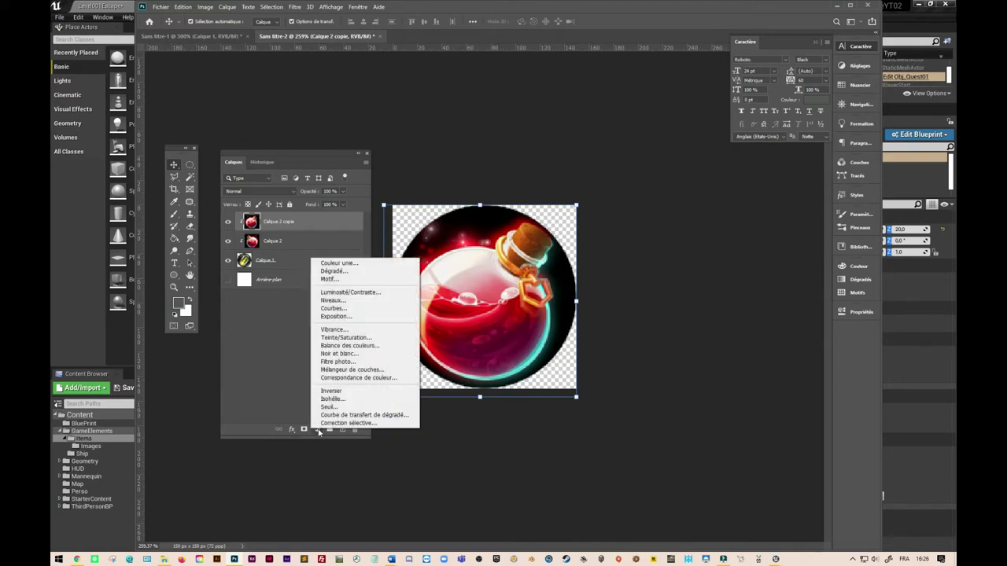
left_click(359, 338)
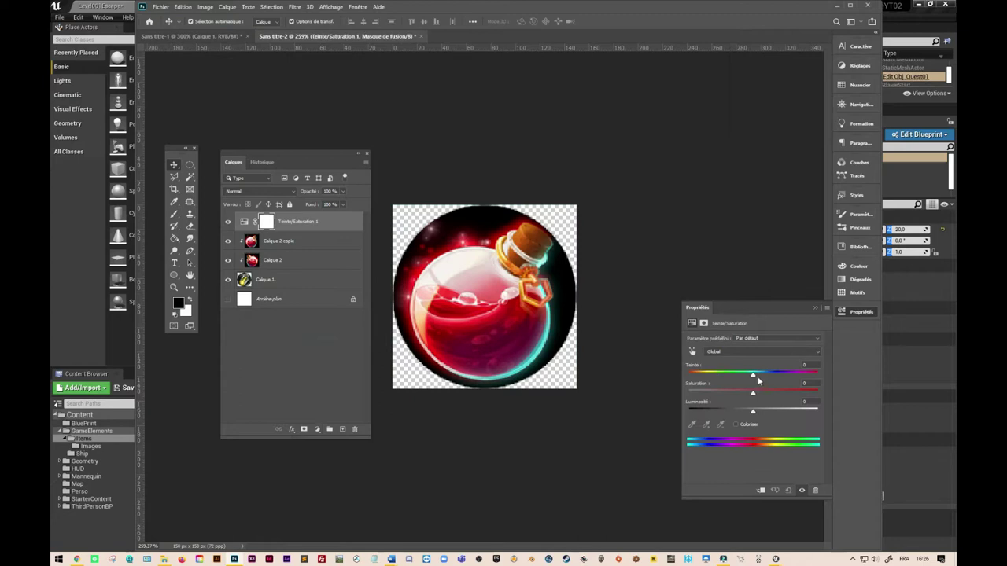
mouse_move(752, 377)
left_mouse_down()
mouse_move(687, 384)
mouse_move(801, 385)
left_mouse_up()
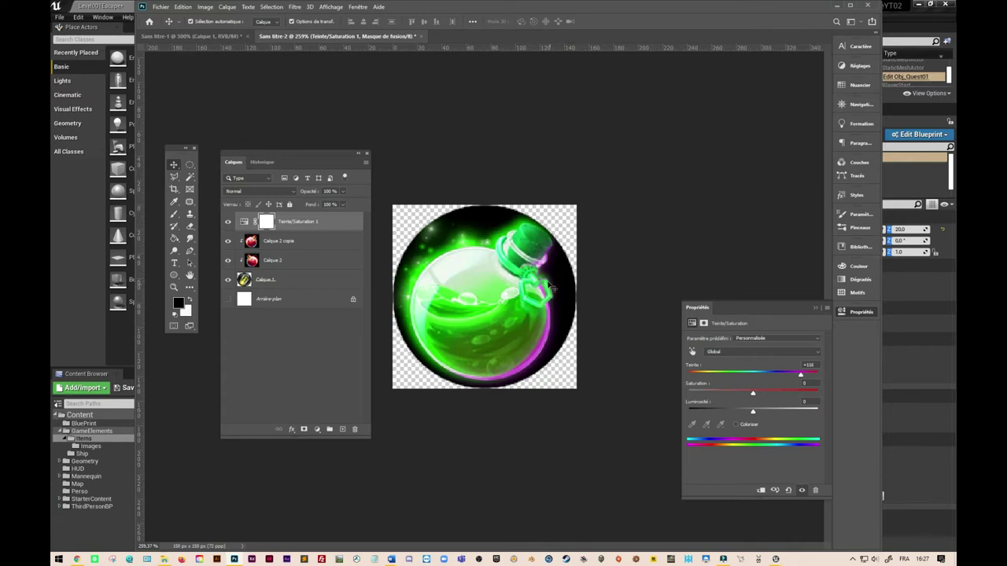
left_click_drag(803, 376, 799, 376)
Target the adjustment mask and set the Brush to 15 px with 0% hardness
left_click(266, 223)
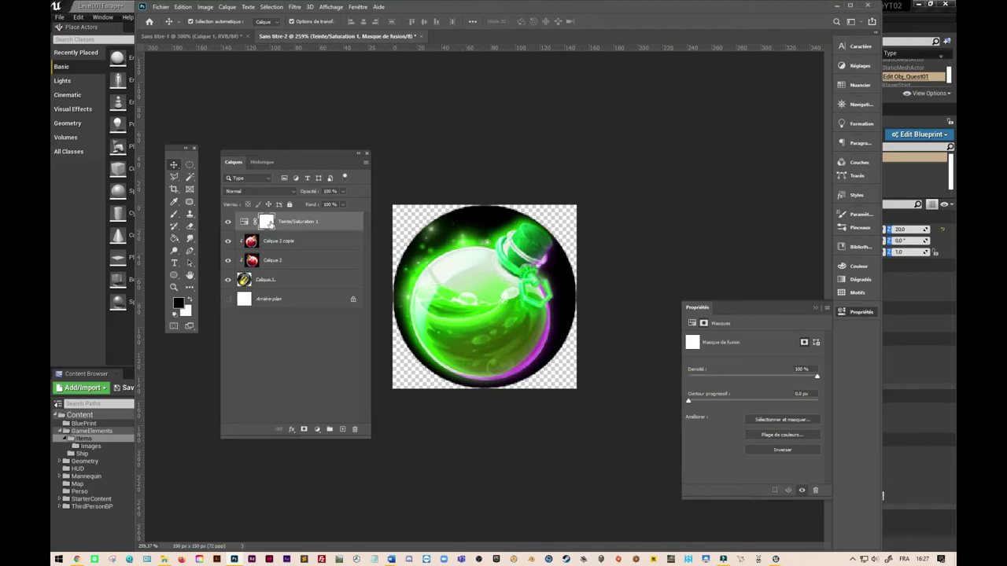
left_click(174, 214)
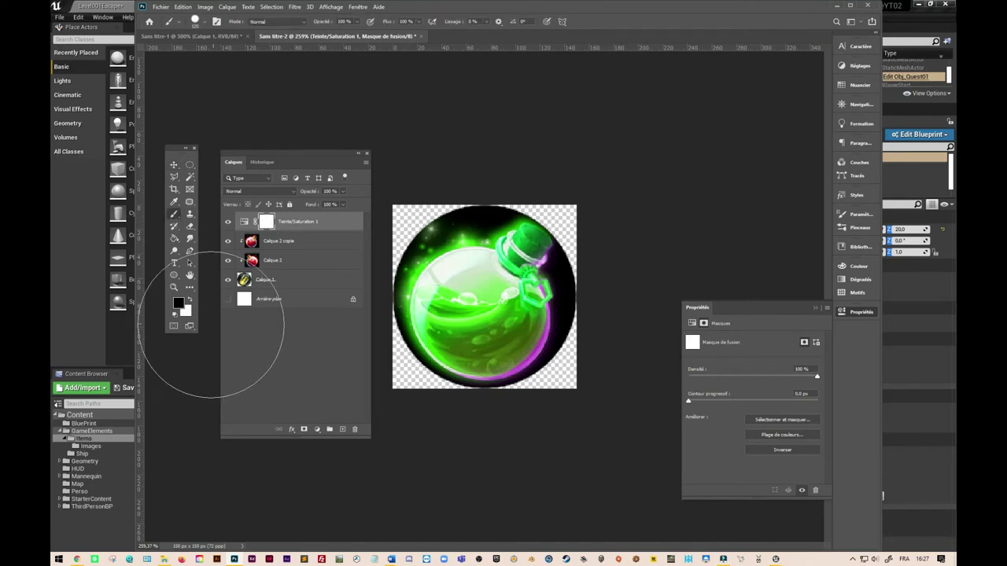
left_click(203, 24)
left_click_drag(199, 52, 193, 52)
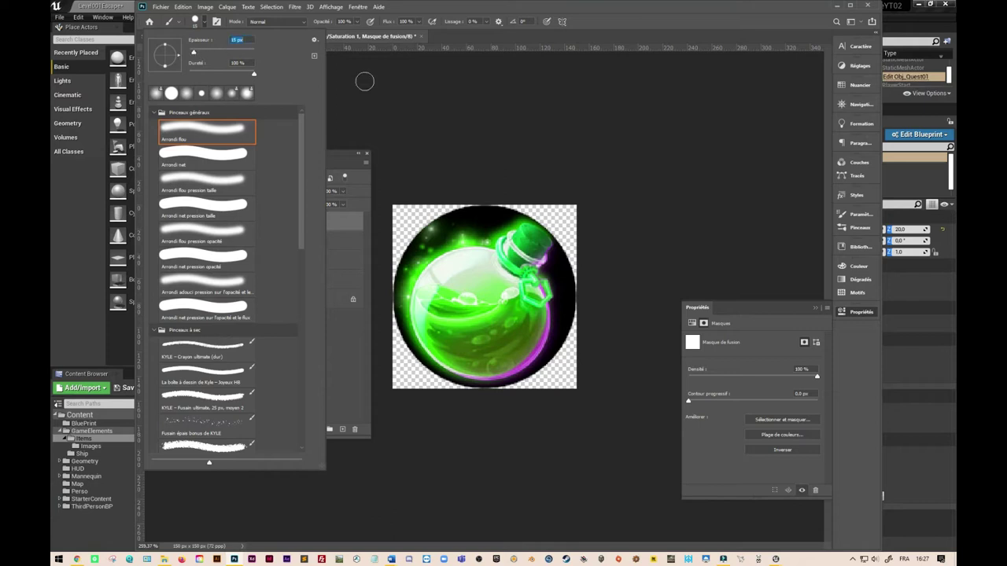
left_click(188, 74)
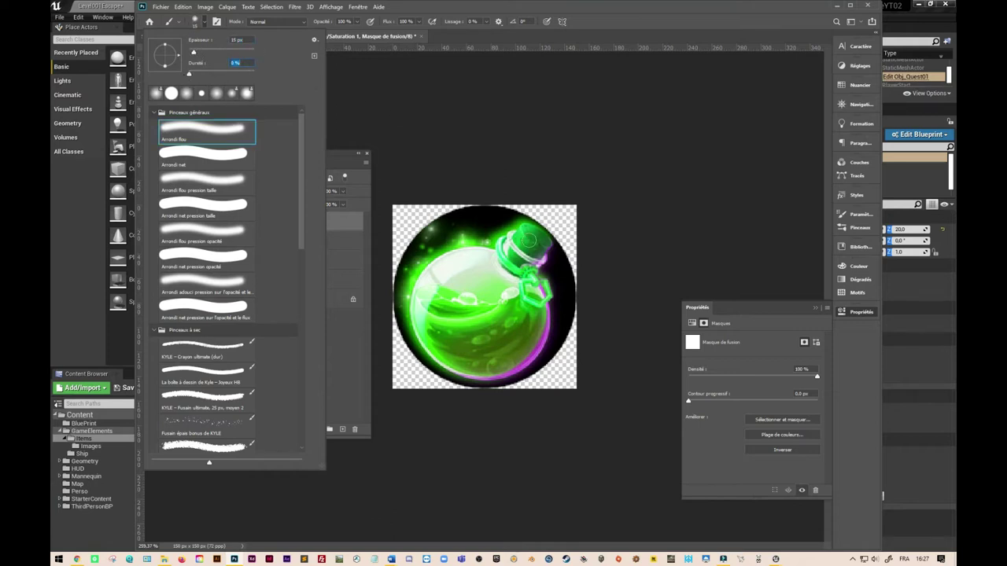
left_click(528, 239)
Paint black over the cork and neck ring so they keep their original brown-orange
left_click_drag(525, 233, 538, 251)
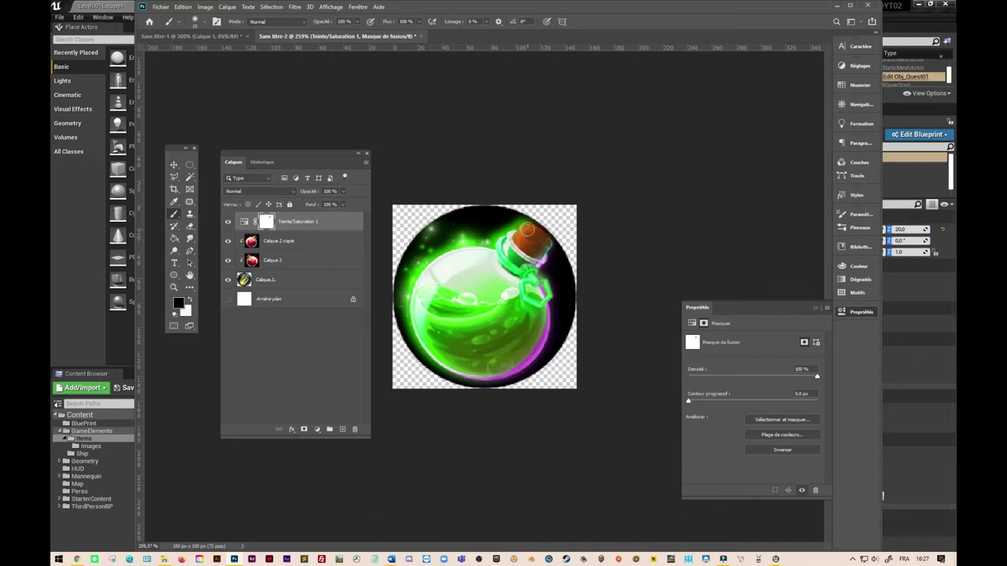
left_click_drag(547, 247, 440, 376)
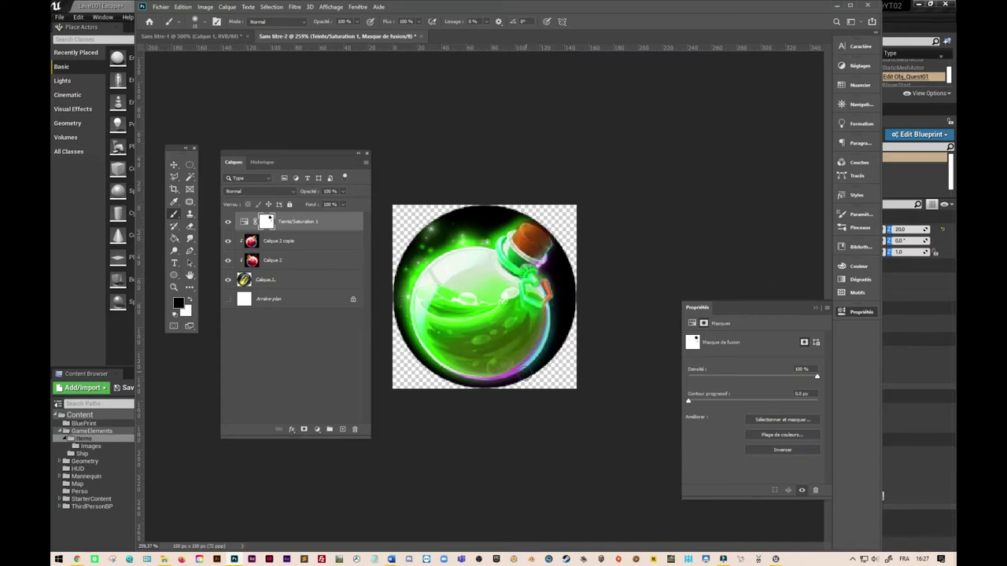
key("x")
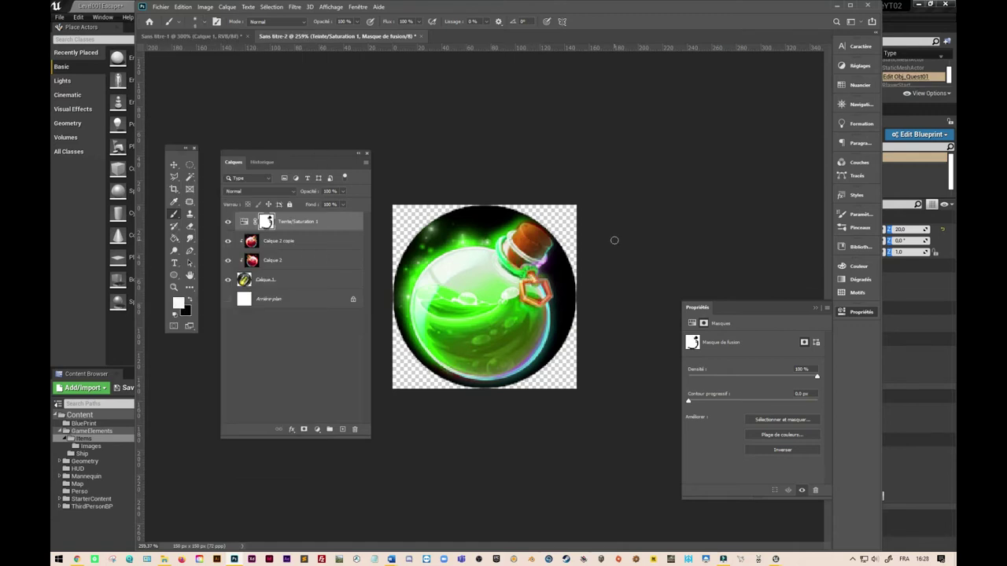
Export the green potion icon from Photoshop as ObjPotionPoison.png into the Sources folder
key("ctrl+alt+shift+s")
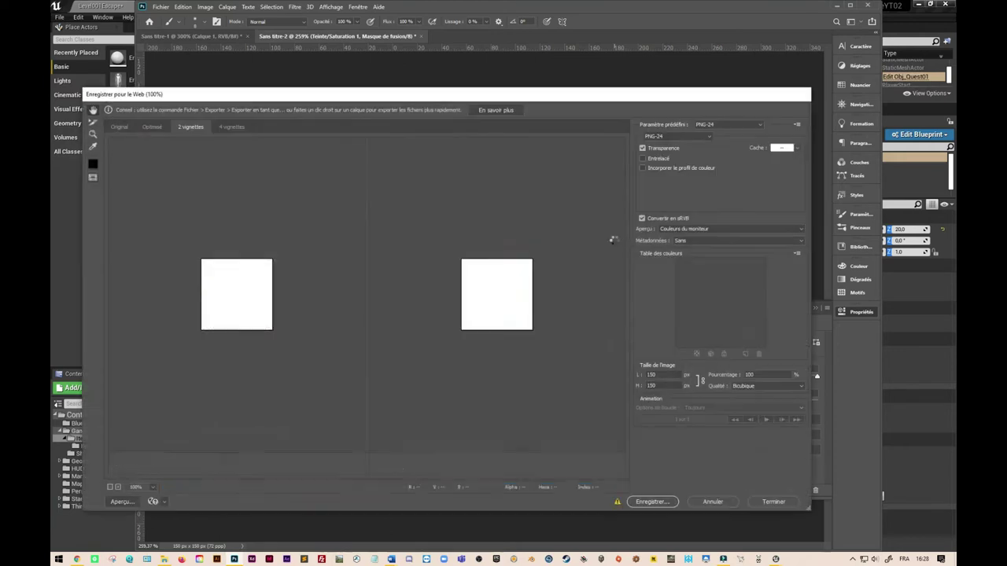
left_click(658, 502)
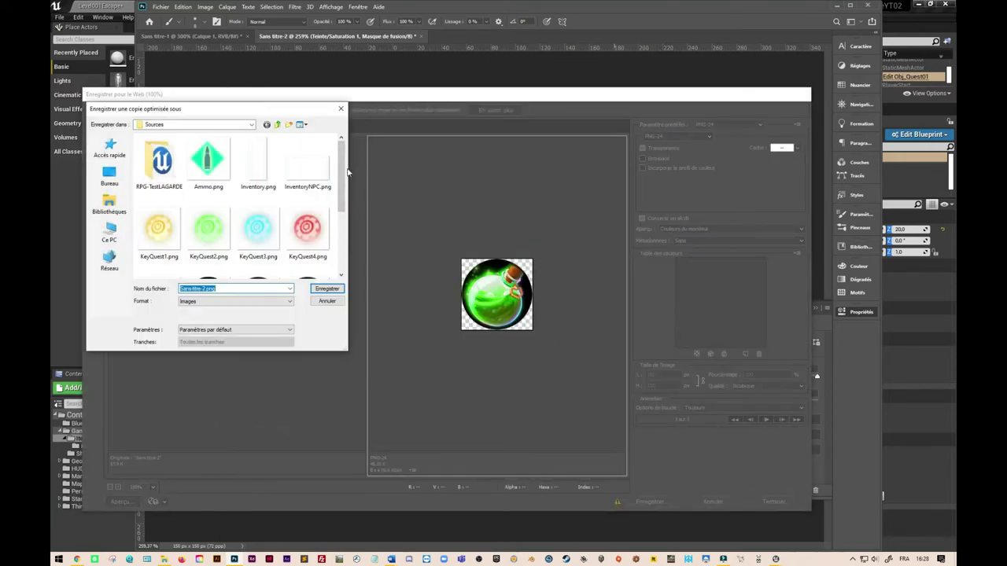
left_click_drag(341, 172, 343, 236)
left_click(226, 180)
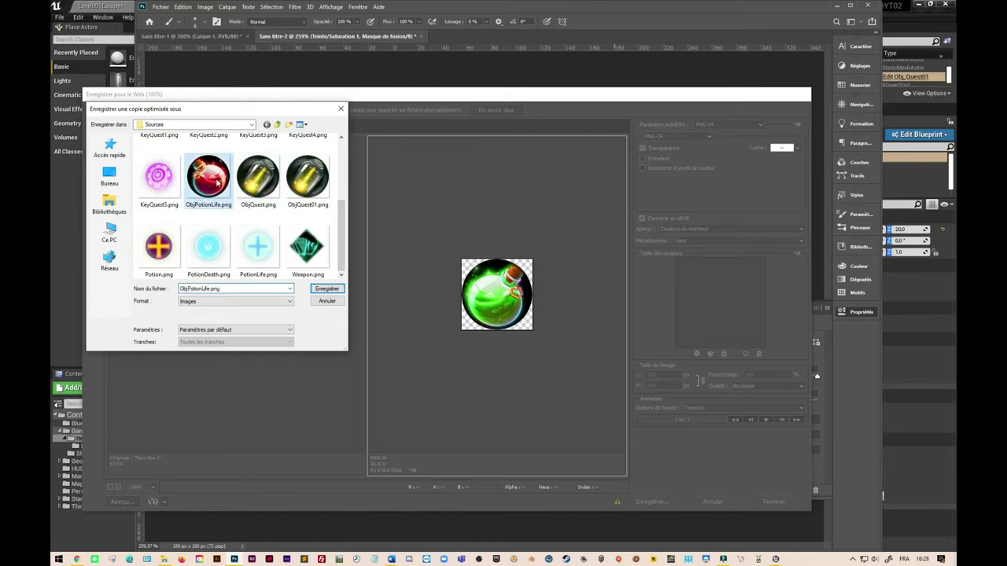
left_click(219, 290)
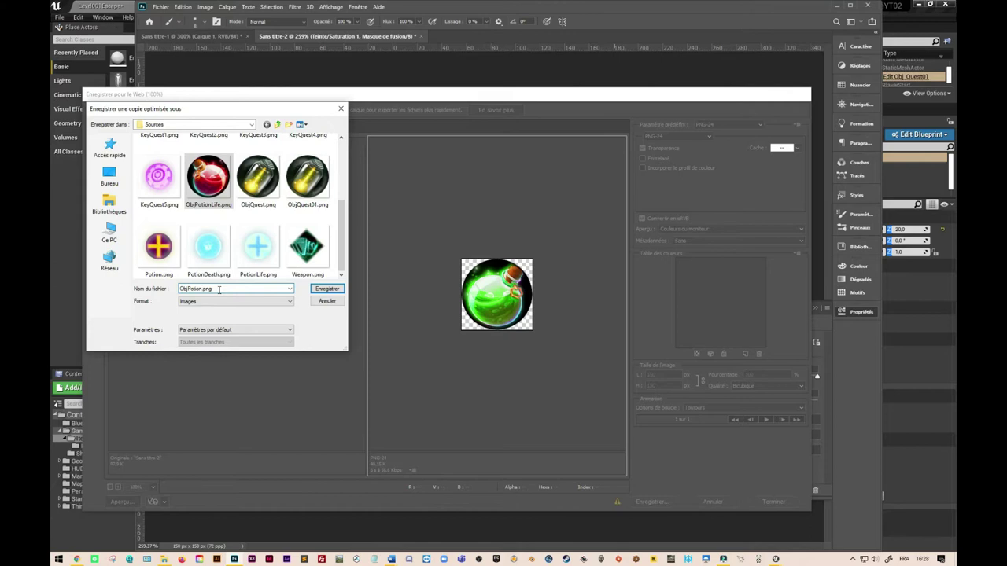
type("Poison")
left_click(327, 288)
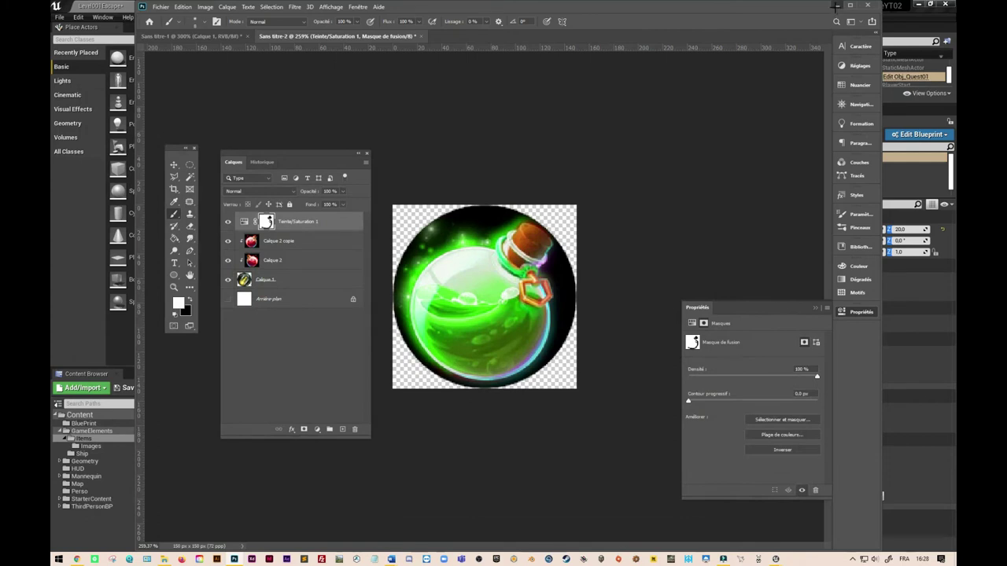
left_click(836, 6)
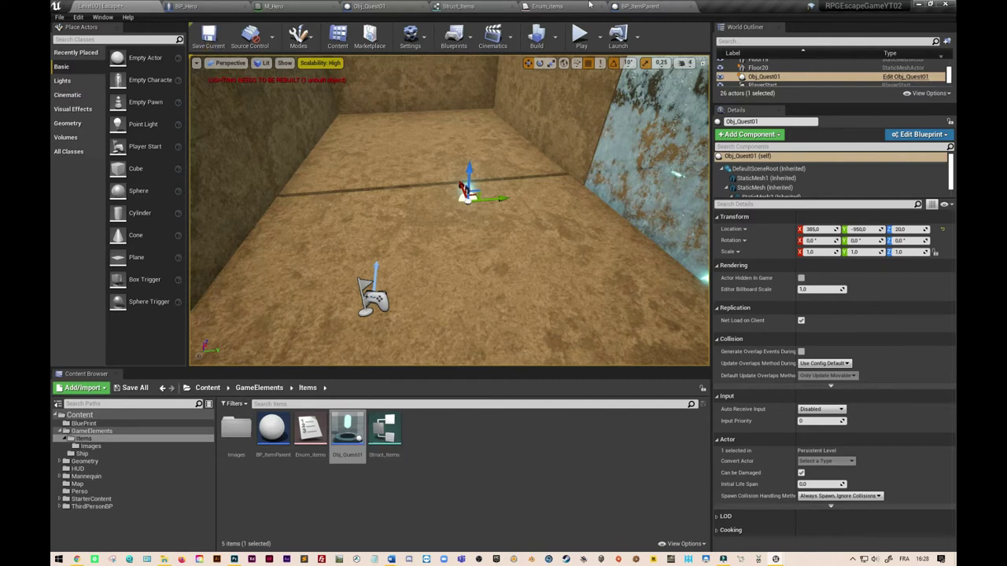
Compare the Obj_Quest01 and M_Hero tabs, then show GameElements in the level's Content Browser
left_click(633, 6)
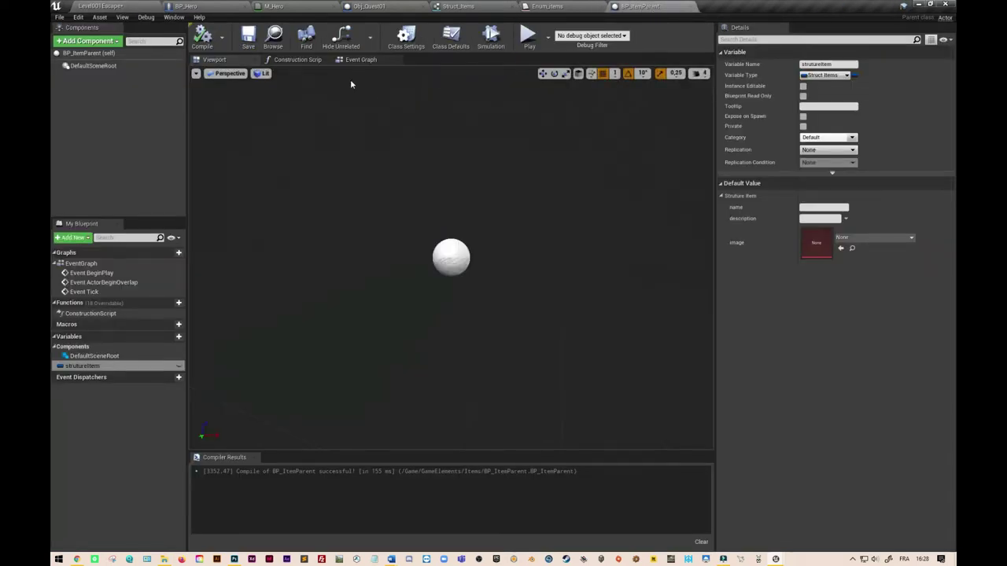
left_click(379, 7)
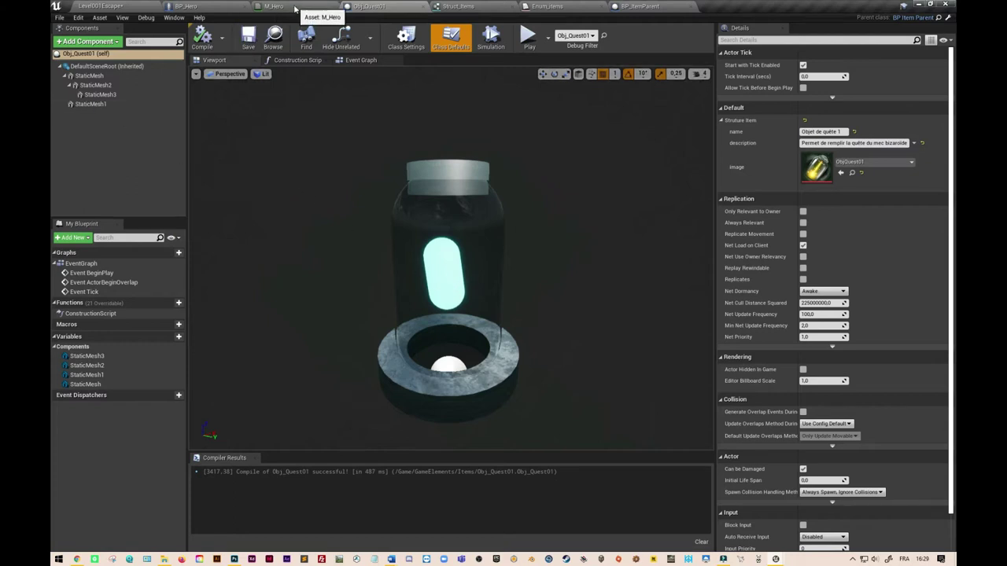
left_click(295, 8)
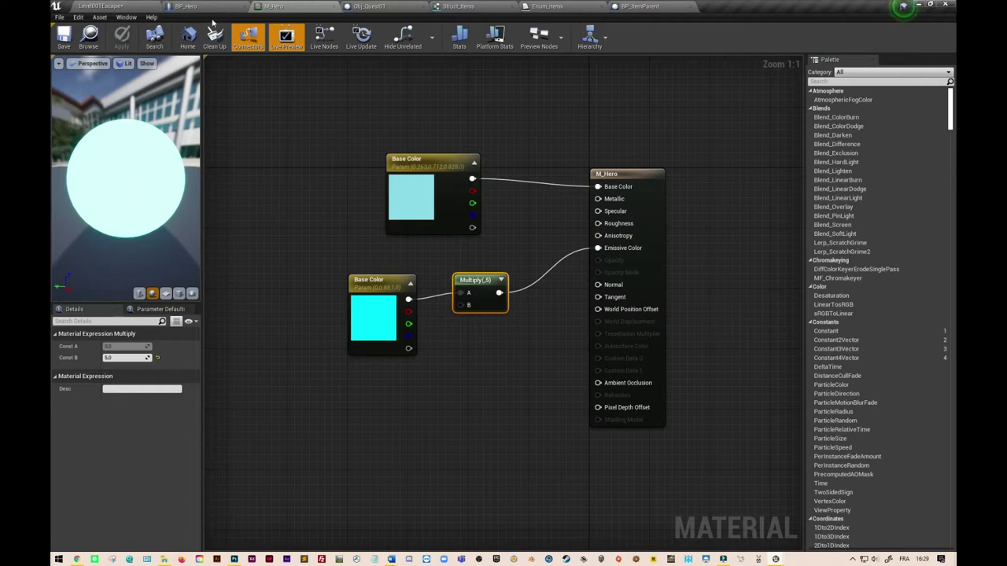
left_click(126, 7)
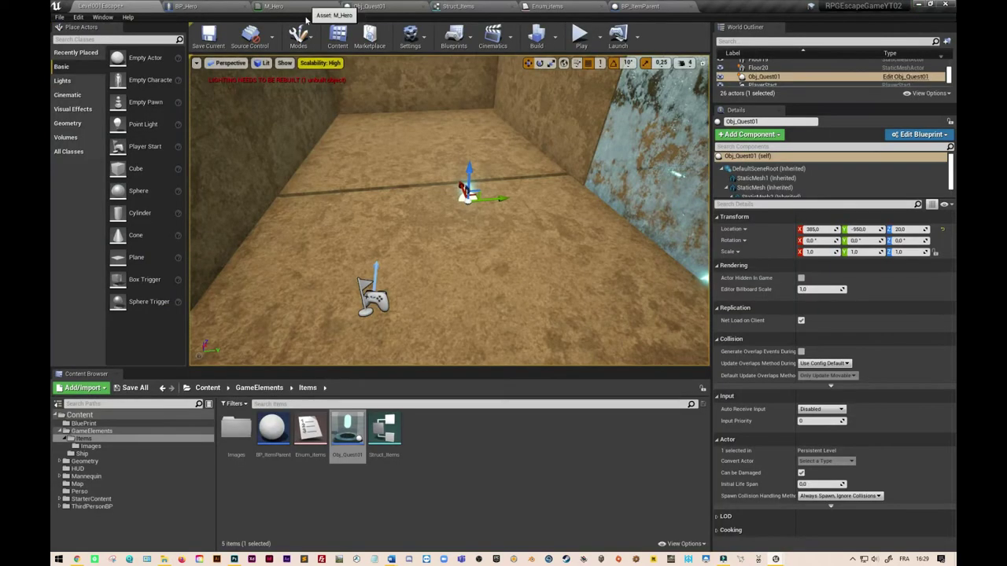
left_click(292, 8)
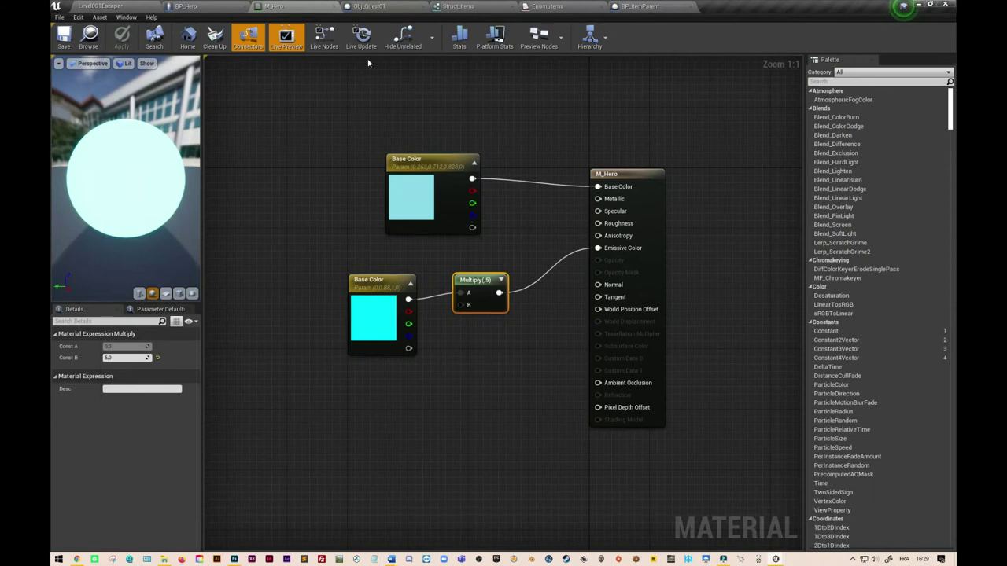
left_click(99, 8)
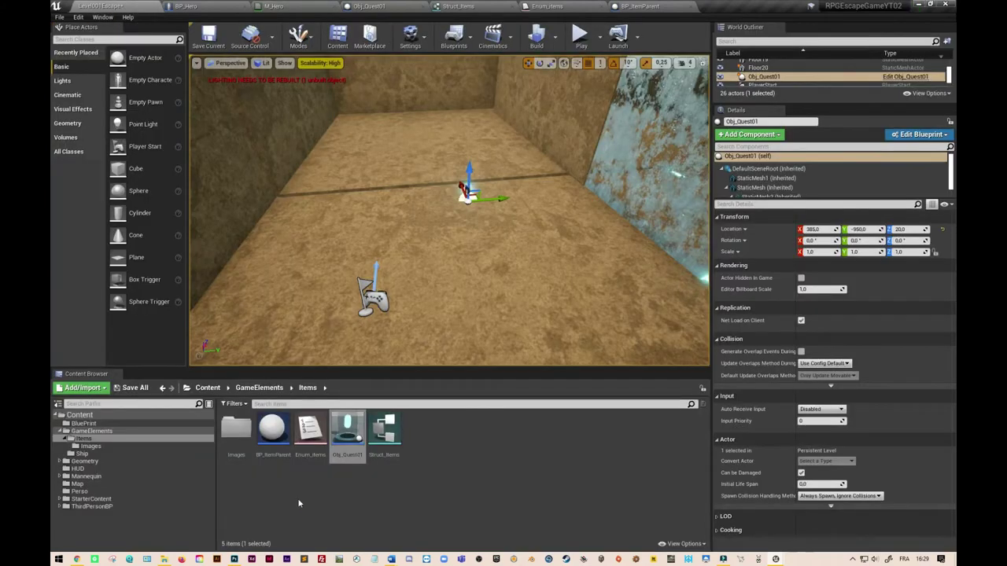
left_click(258, 388)
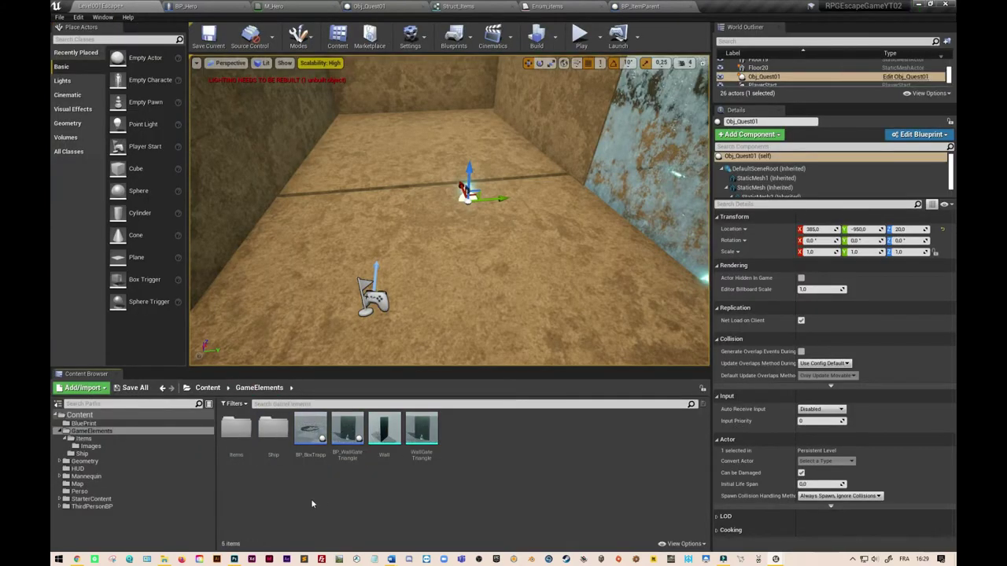
Create a new folder named Material inside GameElements and open it
left_click(208, 389)
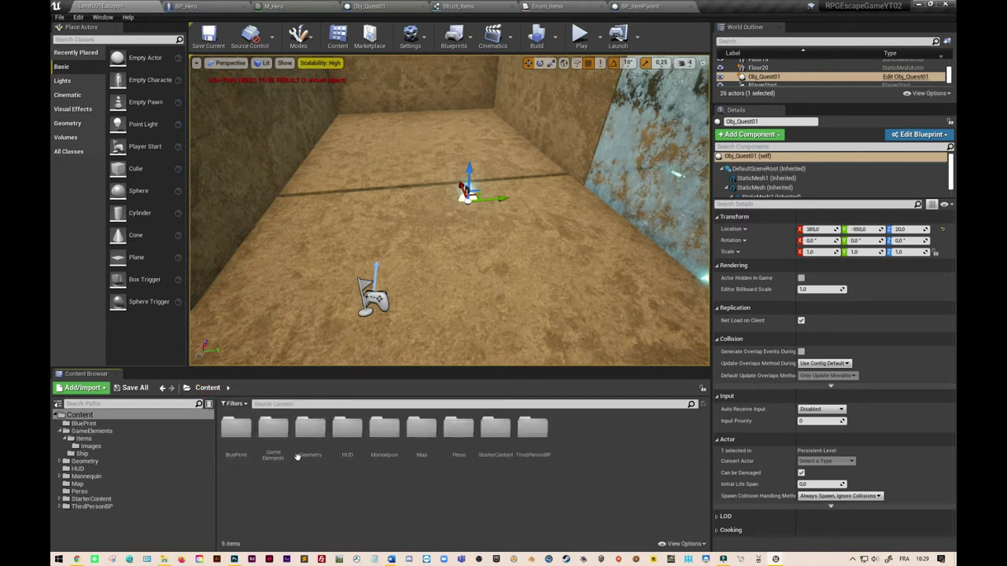
double_click(273, 431)
right_click(476, 485)
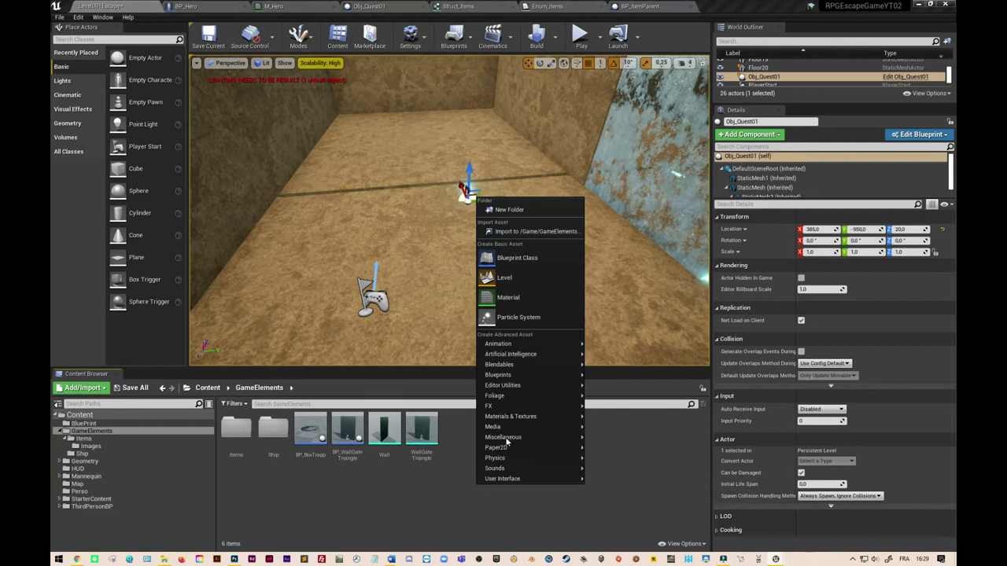
left_click(532, 211)
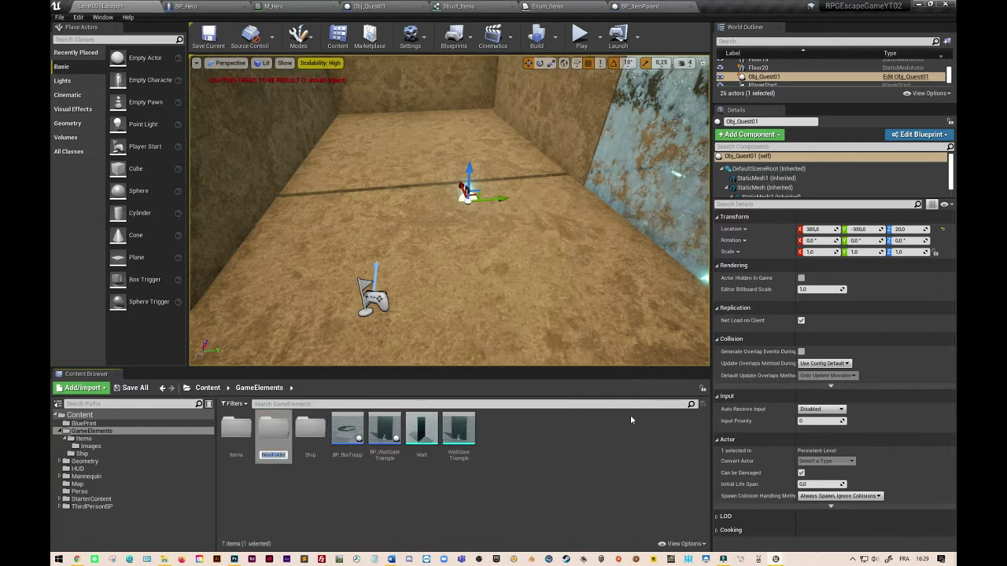
type("Wall")
key("Return")
double_click(269, 439)
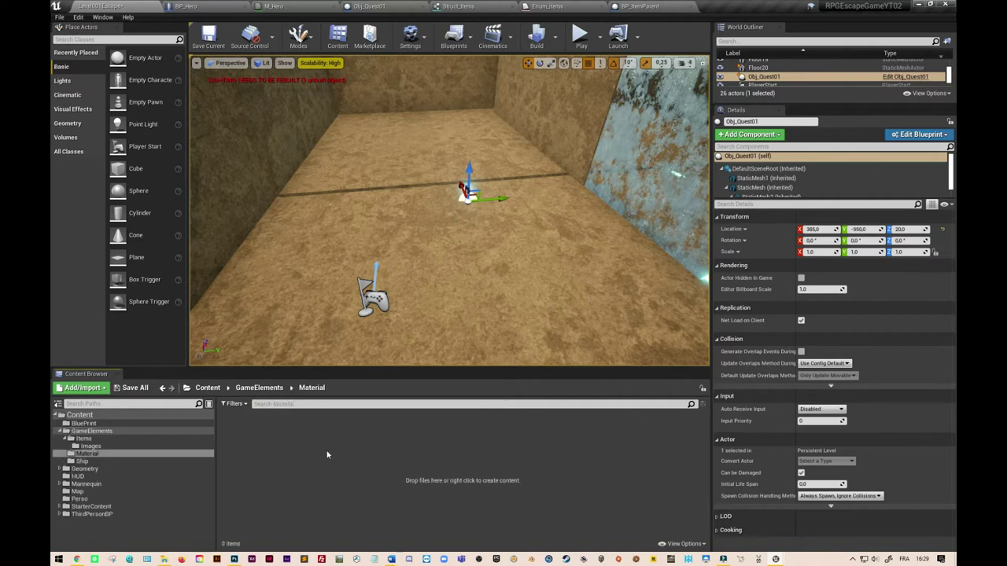
Create a material named M_EmissiveYellow there and open it in the material editor
right_click(324, 451)
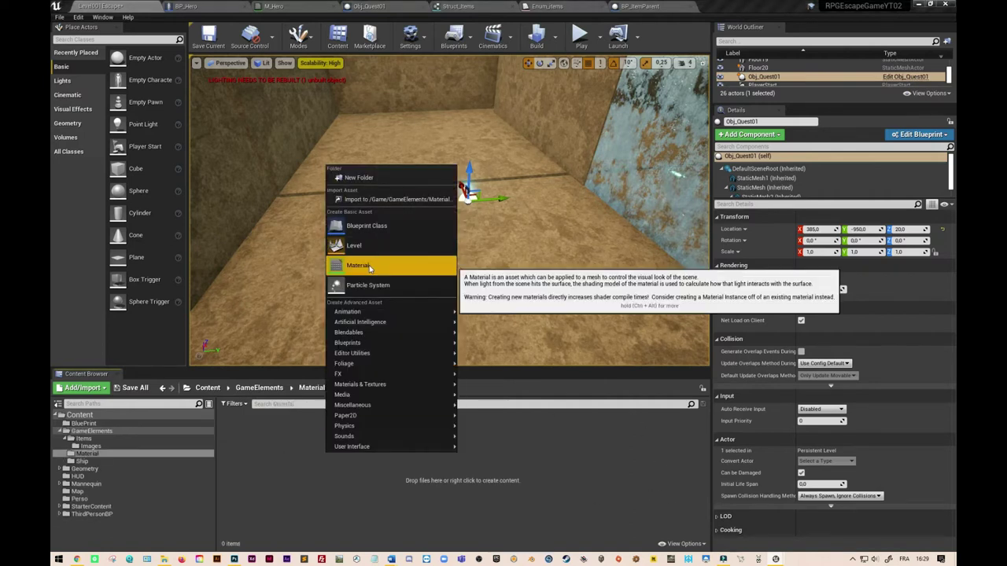
left_click(358, 265)
type("M_Emissive")
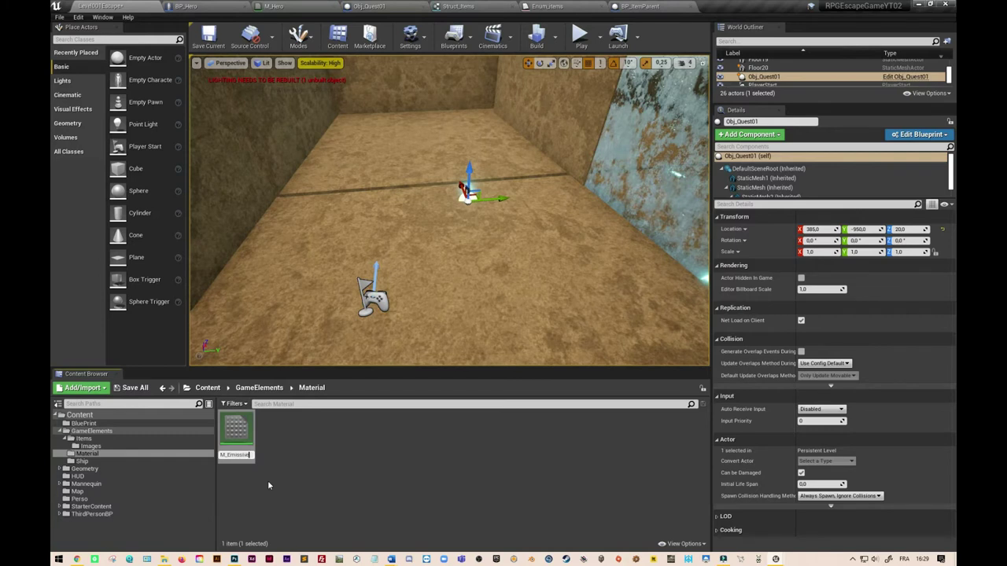
type("llow")
key("Return")
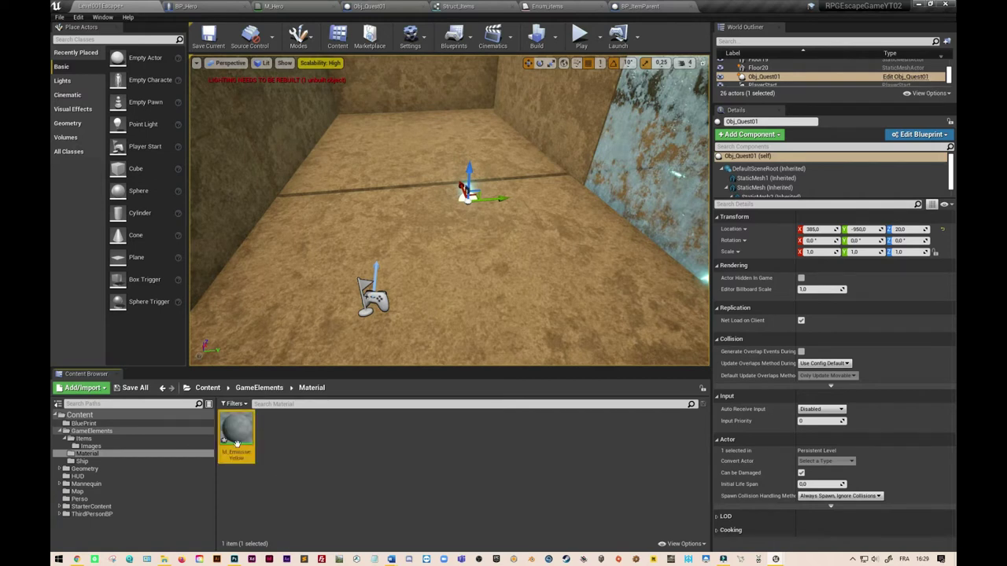
double_click(233, 439)
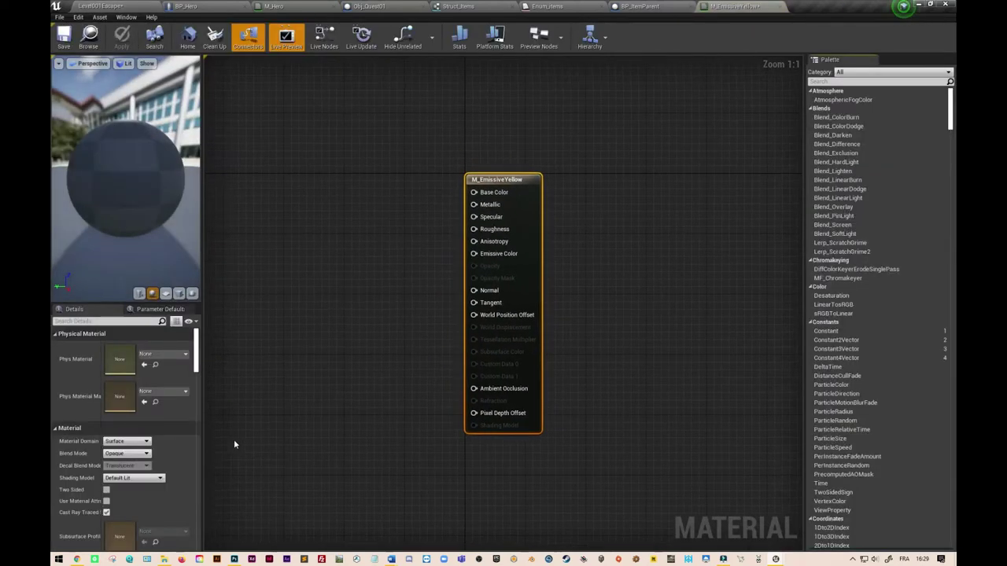
Promote Base Color to a colour parameter and duplicate that parameter node
right_click(472, 189)
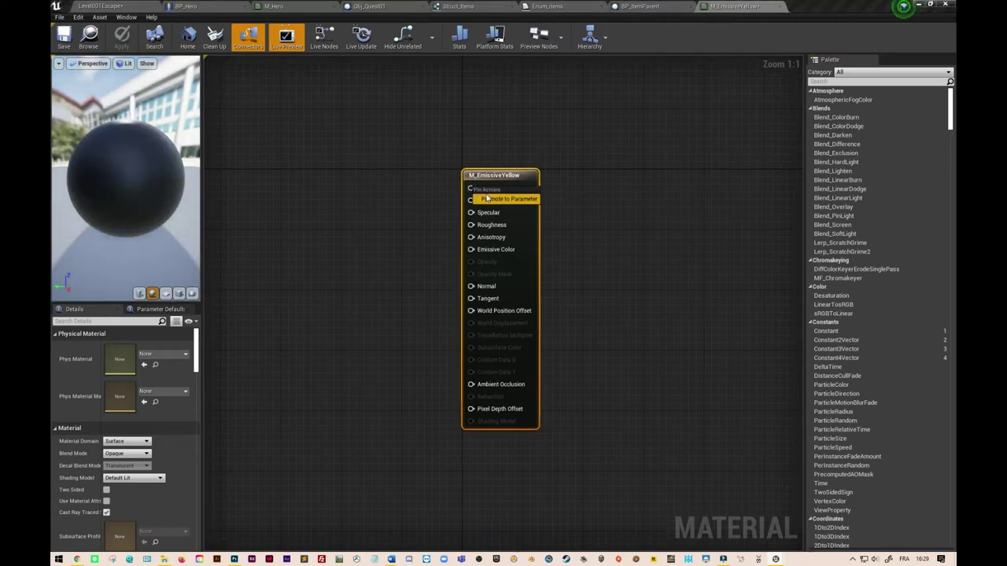
left_click(487, 199)
left_click_drag(431, 181, 320, 155)
key("ctrl+w")
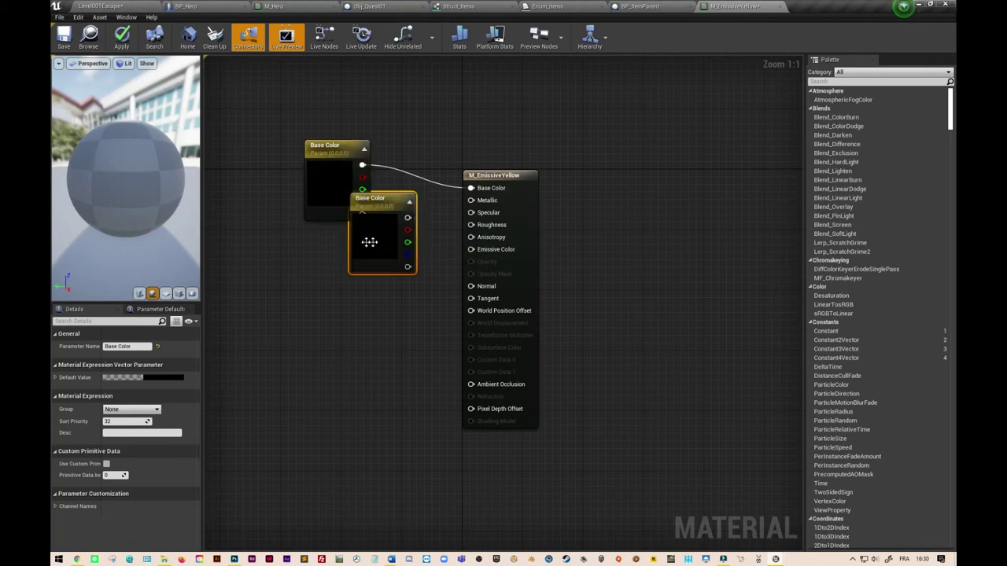
left_click_drag(368, 241, 277, 331)
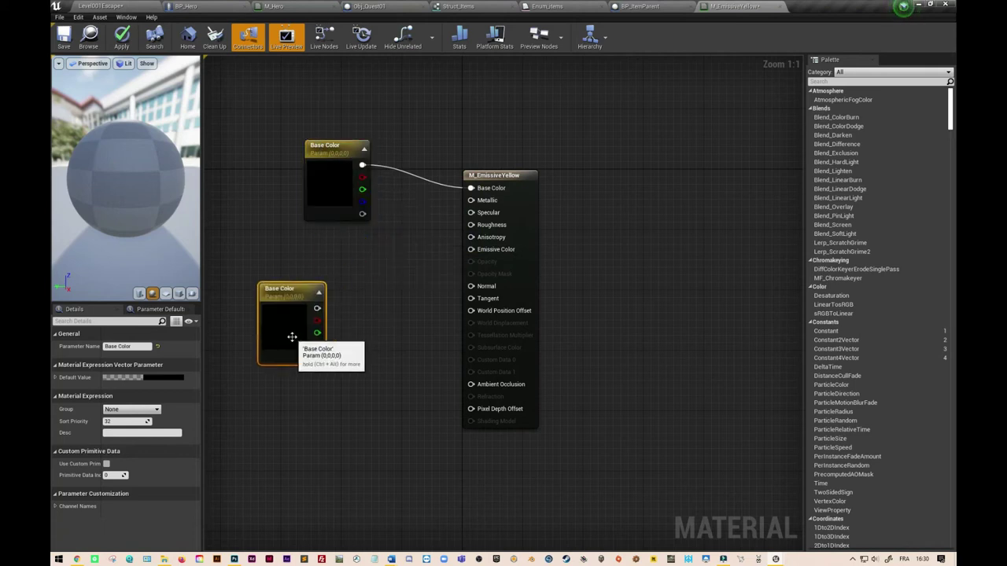
Add a Multiply node fed by the duplicate colour parameter and wire it into Emissive Color
right_click(366, 323)
type("Lerp")
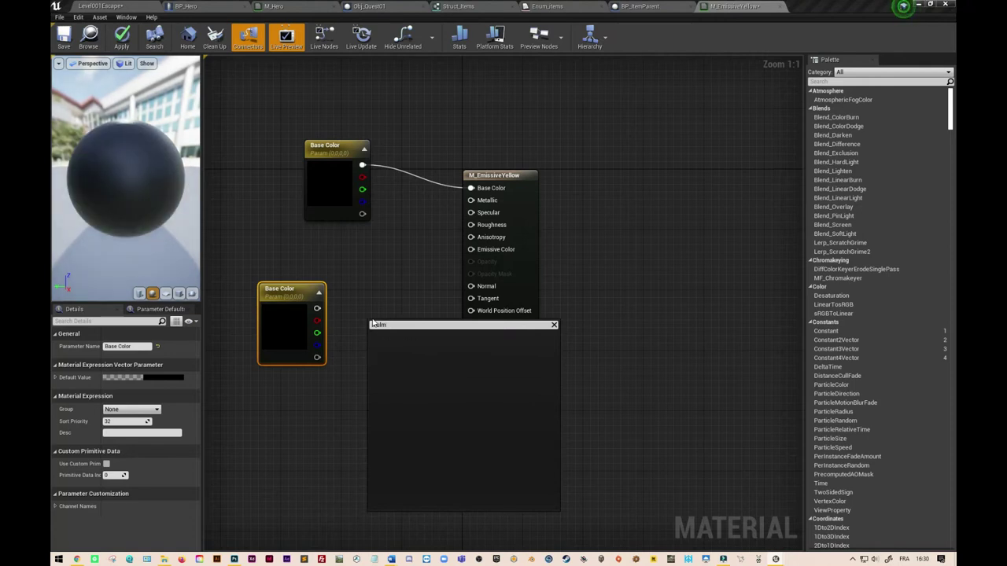
key("BackSpace")
type("ti")
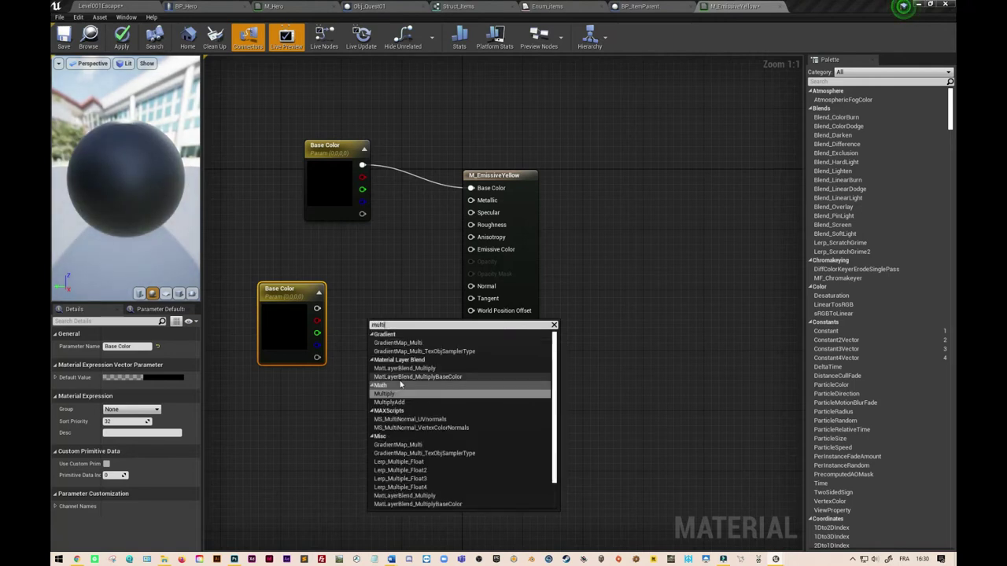
left_click(384, 394)
left_click_drag(398, 334, 388, 328)
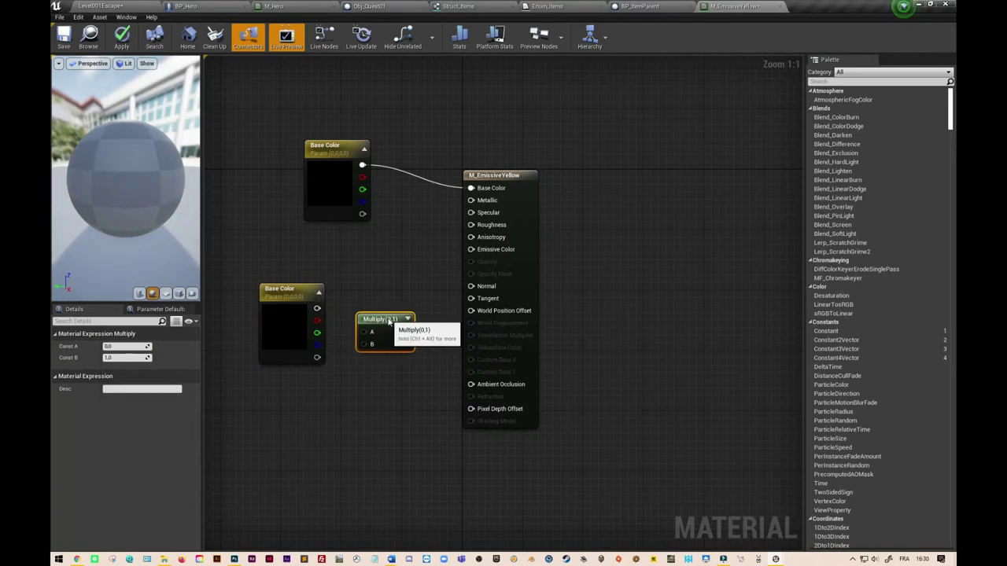
left_click_drag(316, 308, 451, 357)
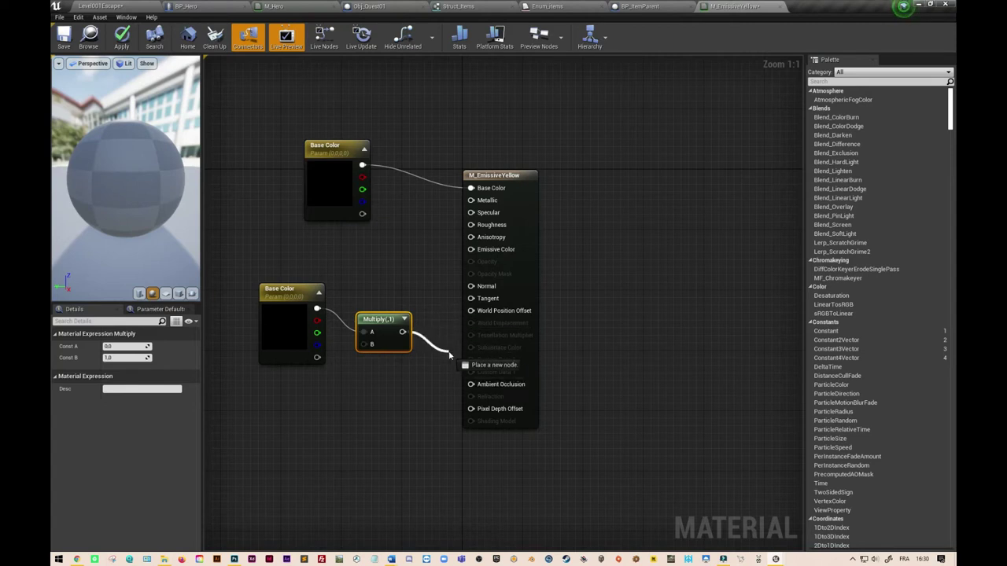
left_click_drag(451, 357, 470, 249)
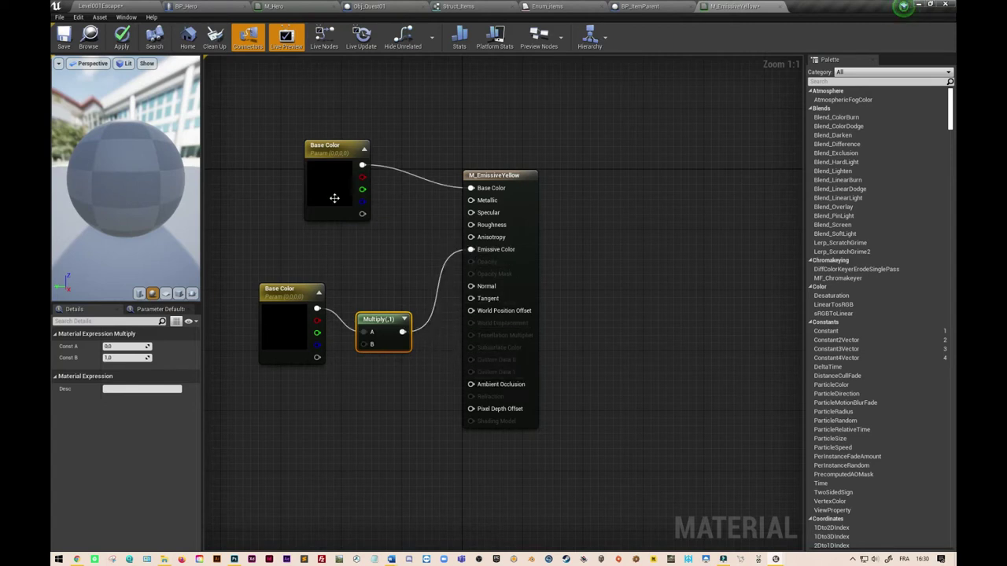
Set the colour to a vivid yellow, the multiplier to 10, and apply the material
double_click(334, 197)
left_click(403, 296)
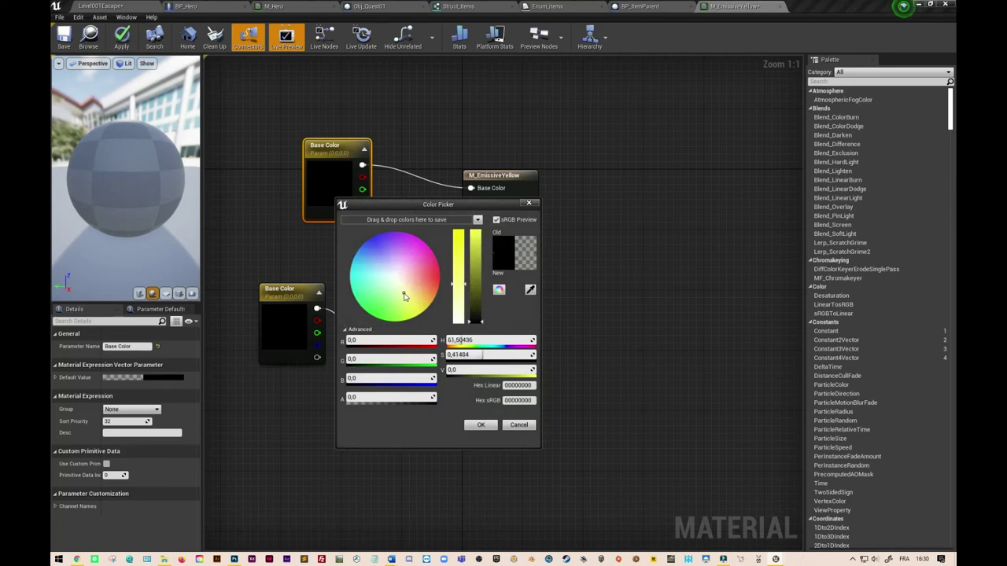
left_click_drag(460, 253, 461, 235)
left_click(481, 425)
left_click(398, 314)
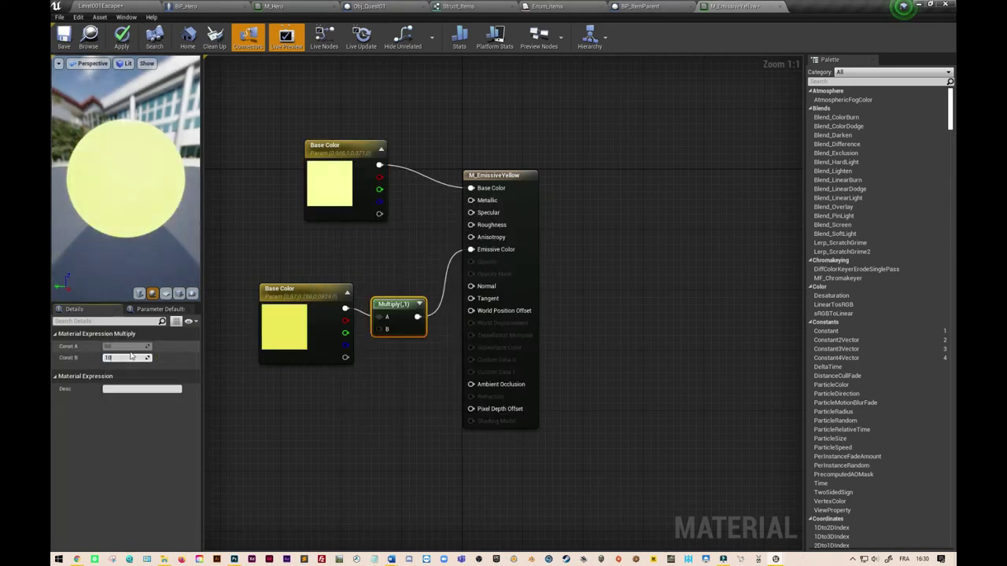
left_click(299, 447)
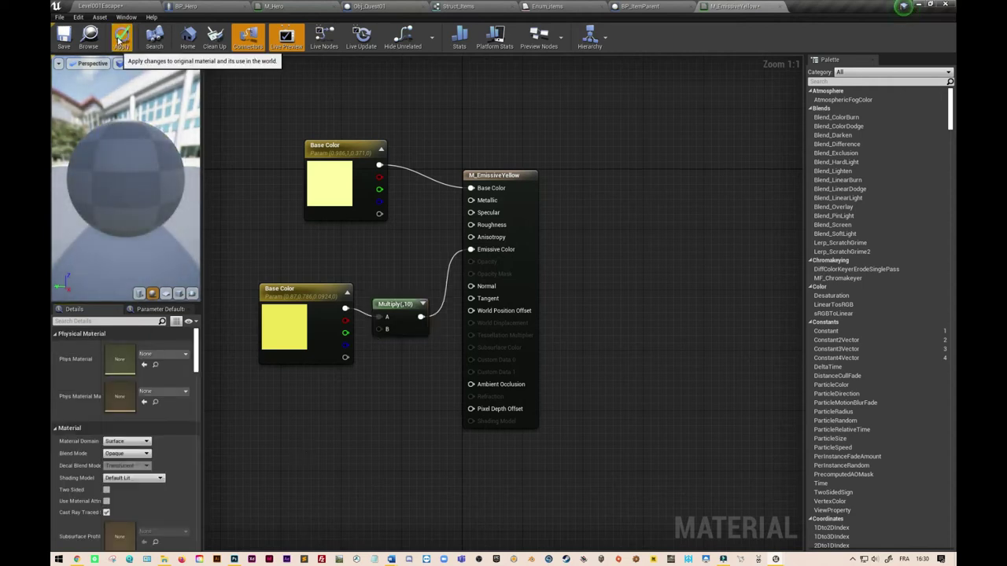
left_click(65, 44)
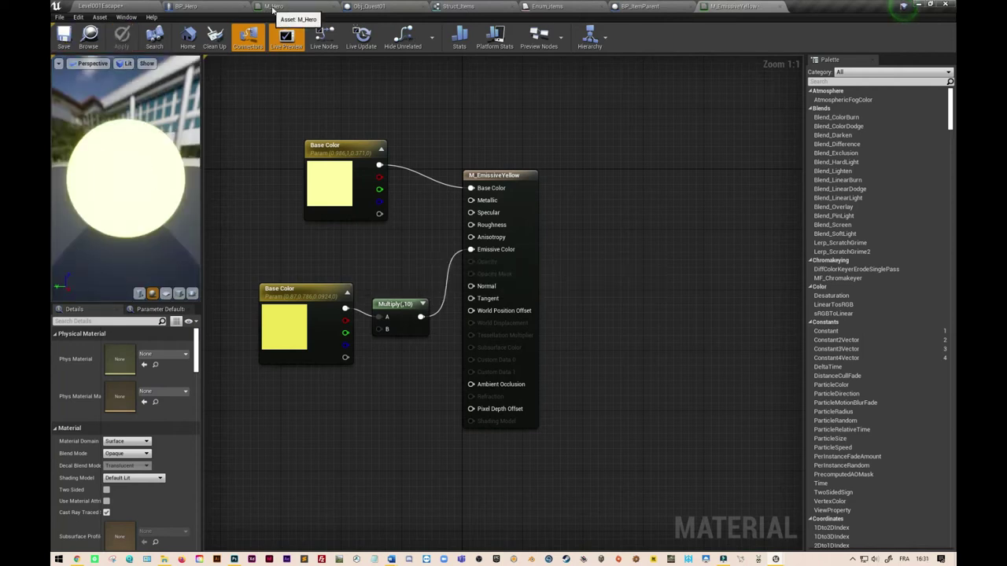
Assign M_EmissiveYellow to Obj_Quest01's capsule mesh StaticMesh1 in place of M_Hero
left_click(271, 7)
left_click(118, 7)
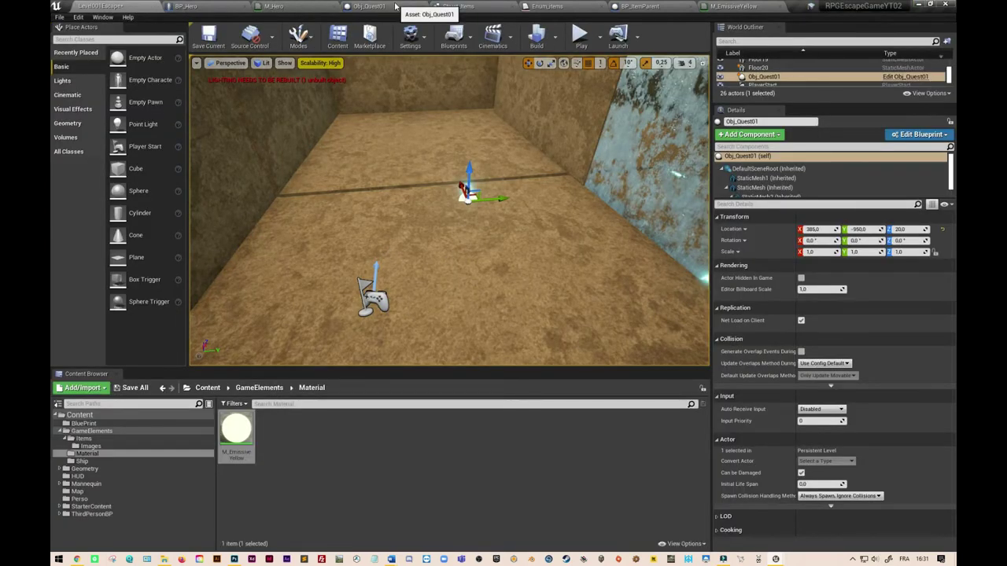
left_click(396, 7)
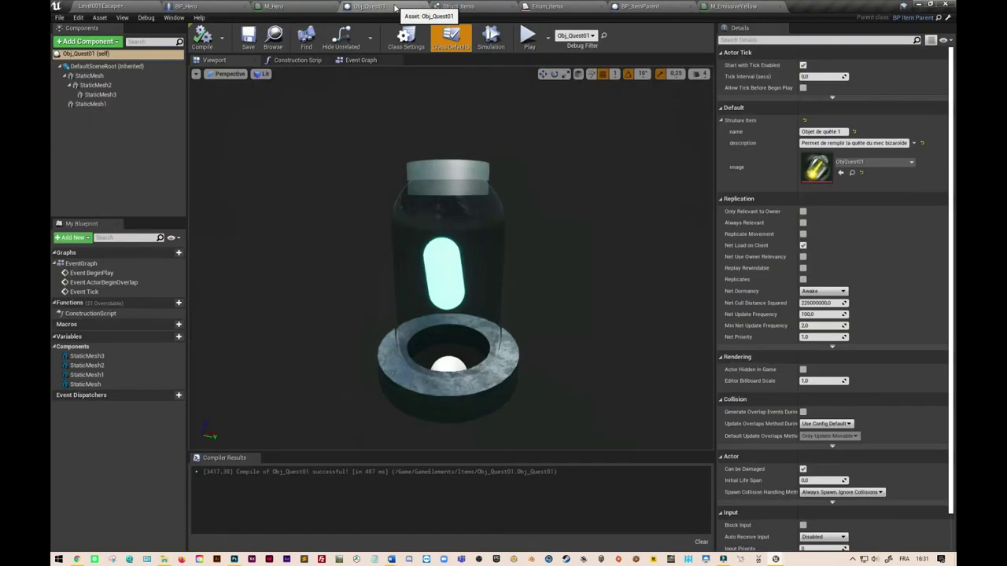
left_click(102, 103)
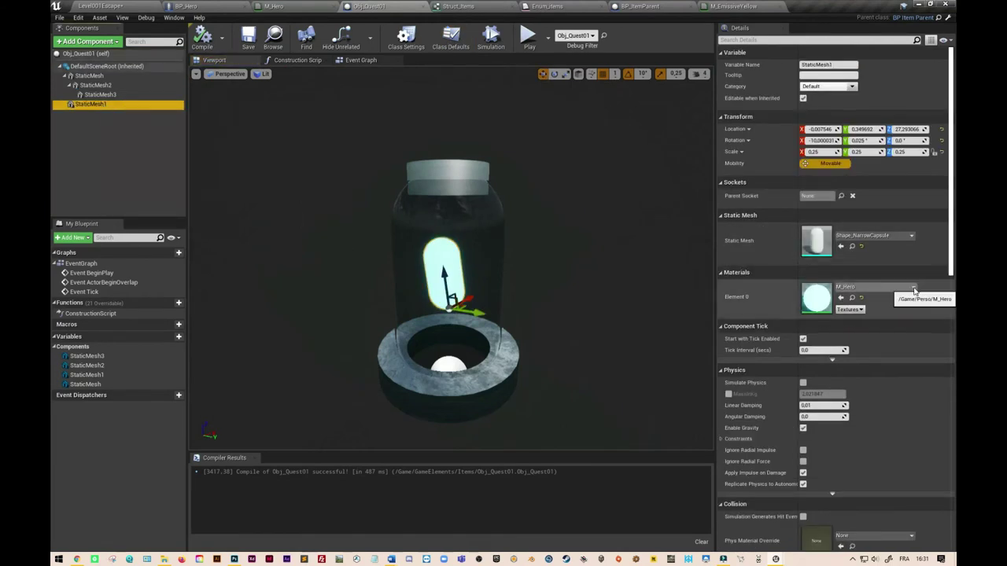
left_click(913, 289)
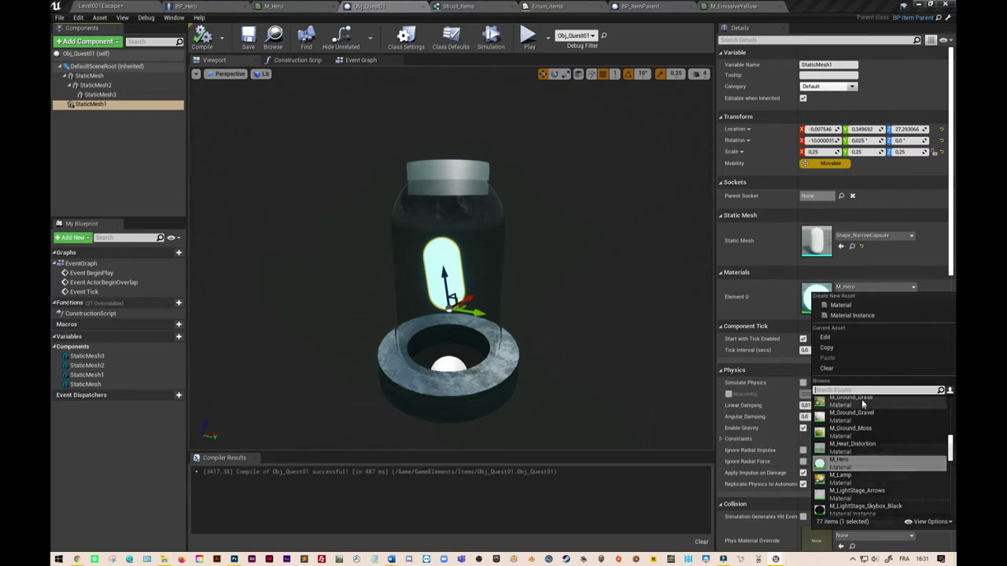
type("M_Em")
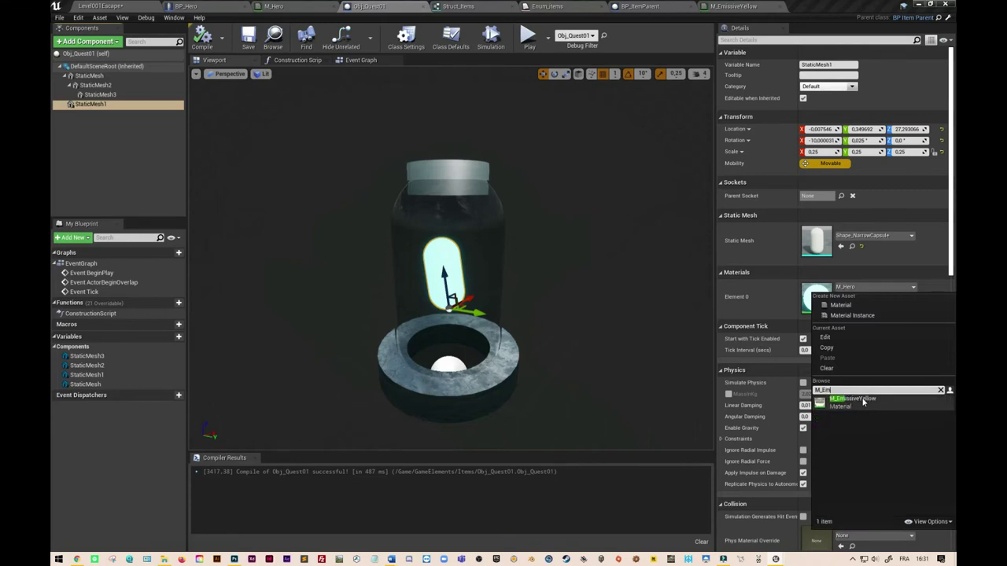
left_click(863, 402)
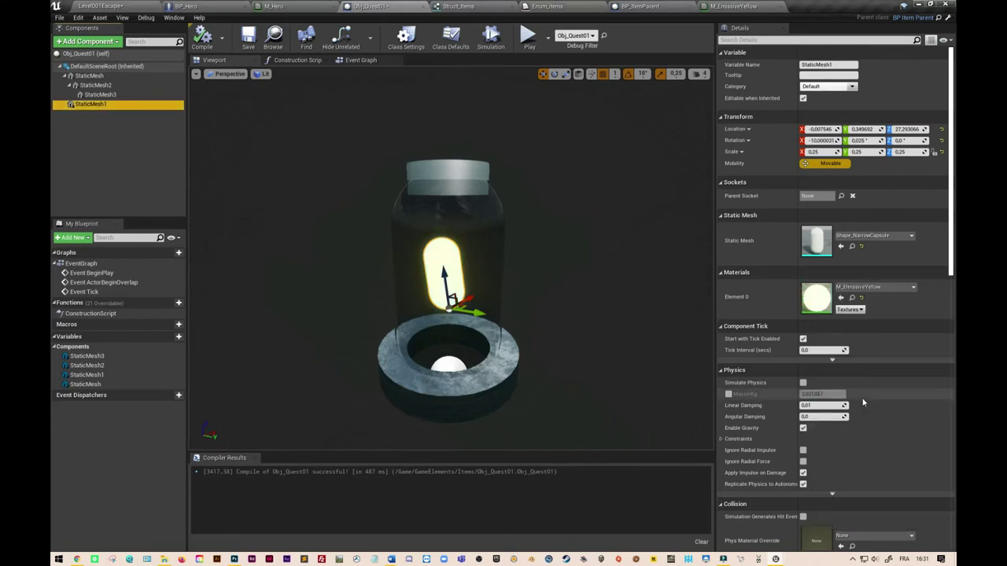
left_click(418, 153)
Create a child blueprint of BP_ItemParent in the Items folder named BP_ItemPotionLife
left_click(100, 6)
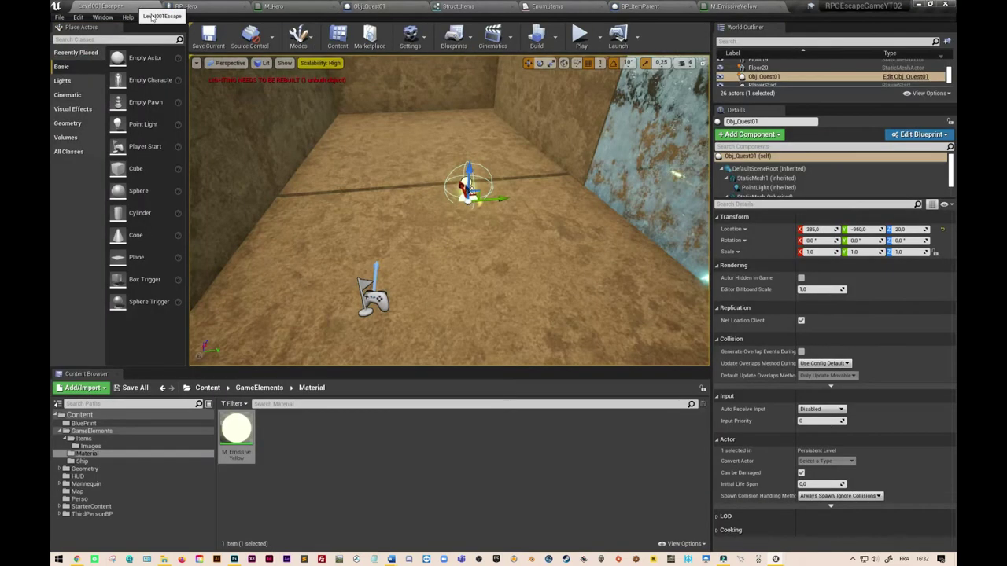
left_click(259, 388)
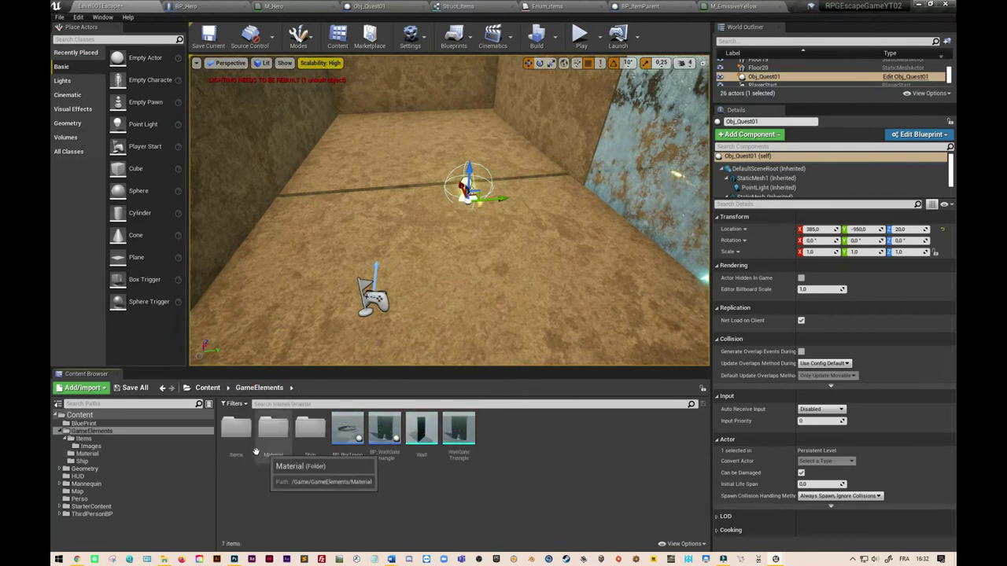
double_click(236, 429)
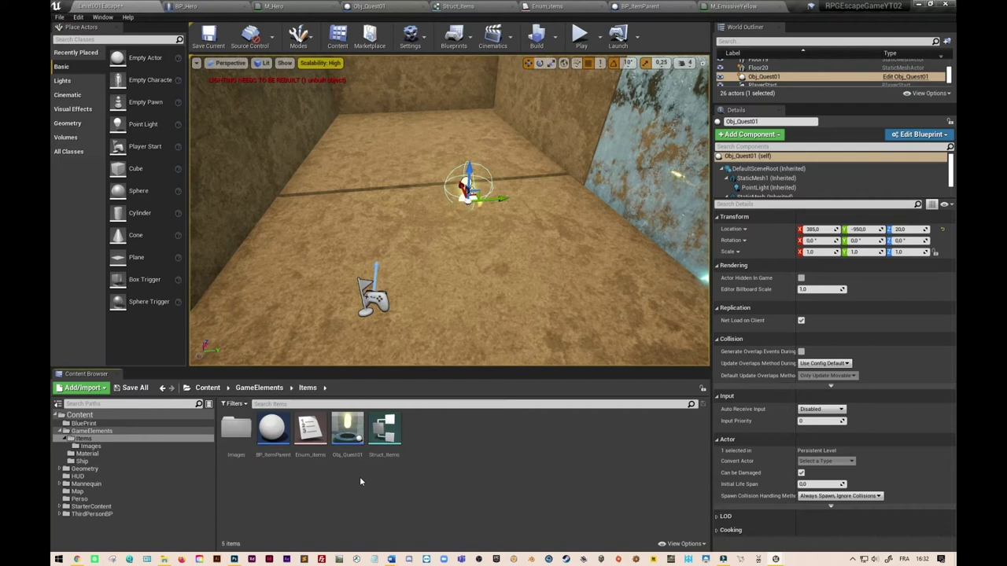
right_click(276, 434)
mouse_move(350, 284)
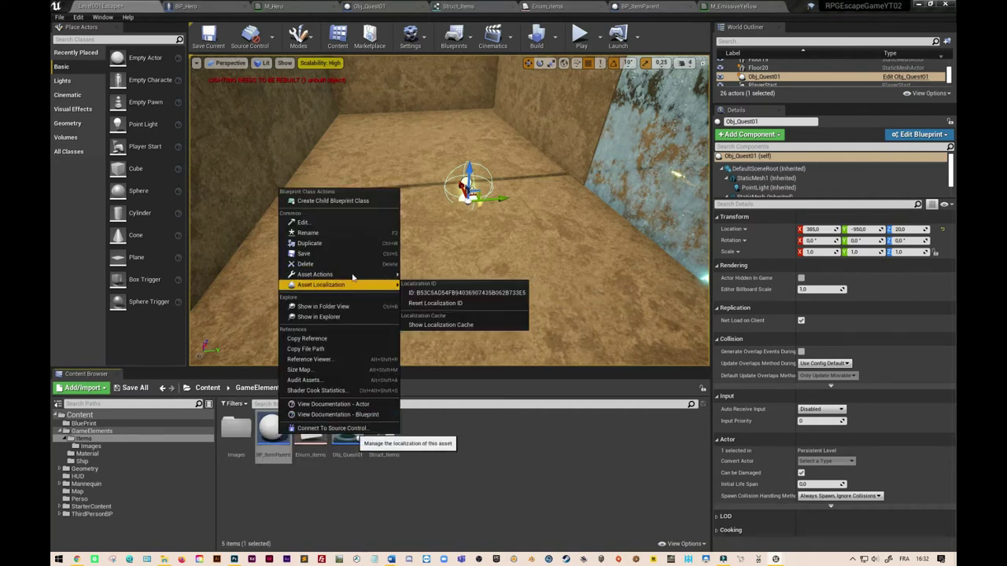
left_click(352, 202)
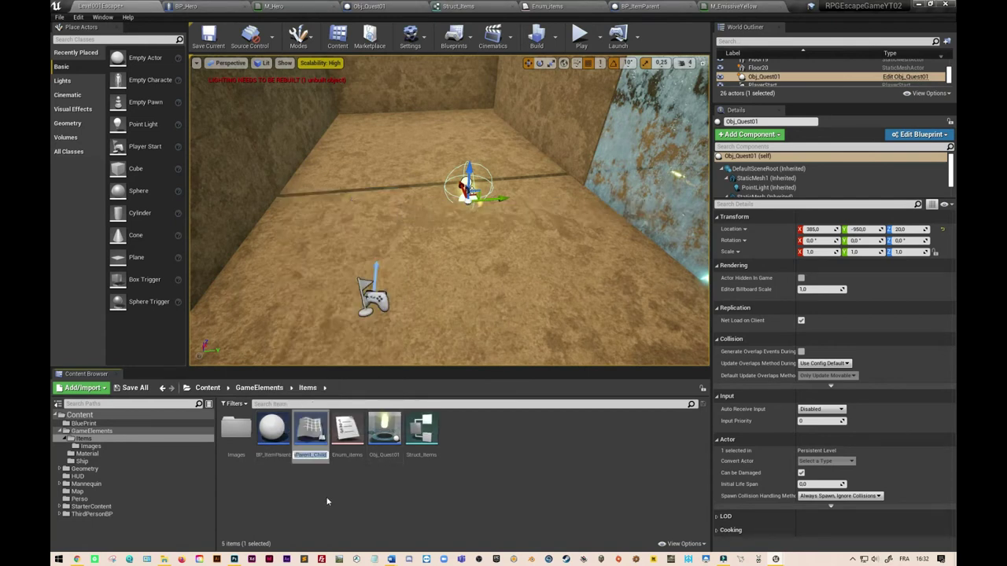
type("B")
type("Pa")
key("Return")
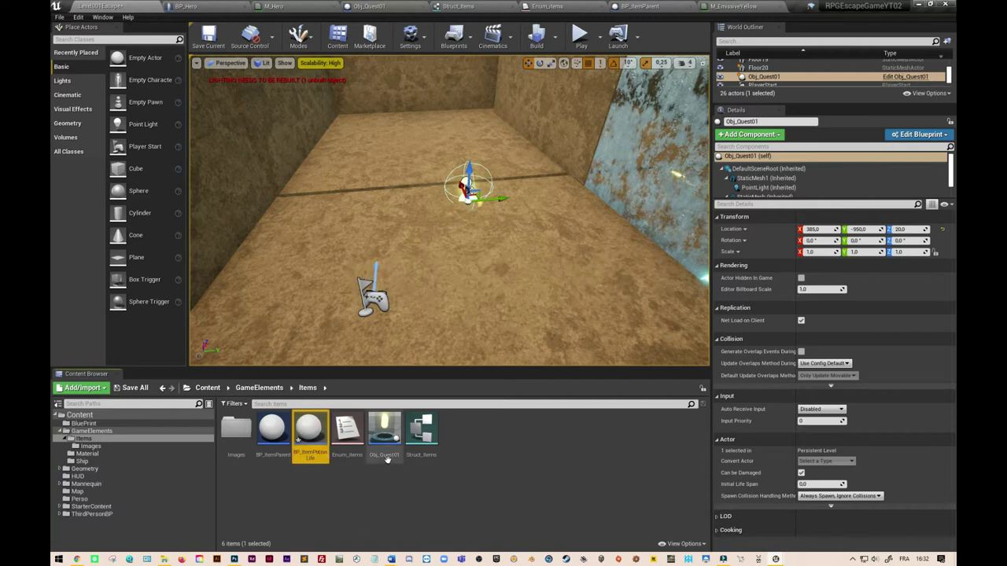
Rename Obj_Quest01 to BP_ItemQuest01 and open BP_ItemPotionLife for editing
left_click(385, 460)
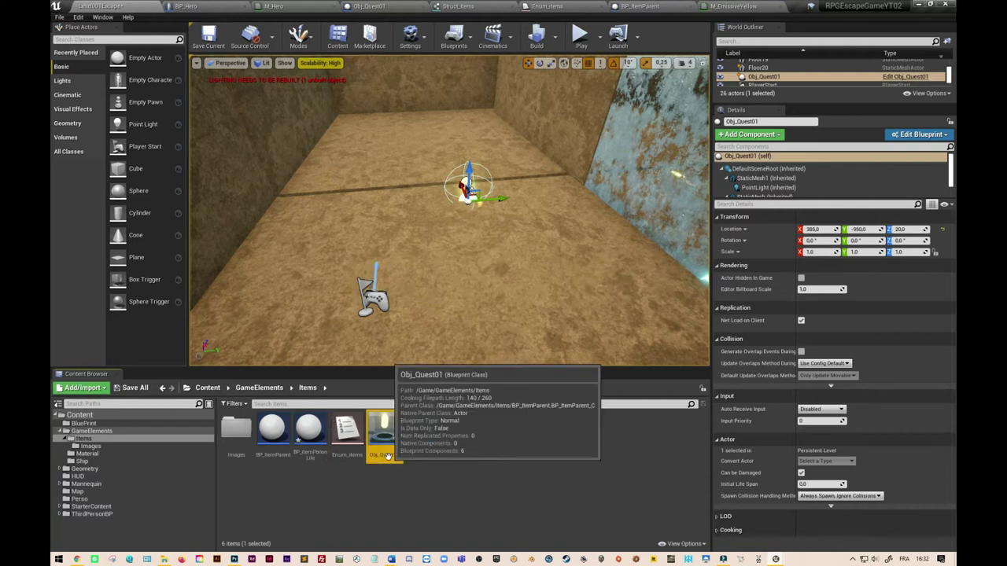
left_click(385, 455)
key("Escape")
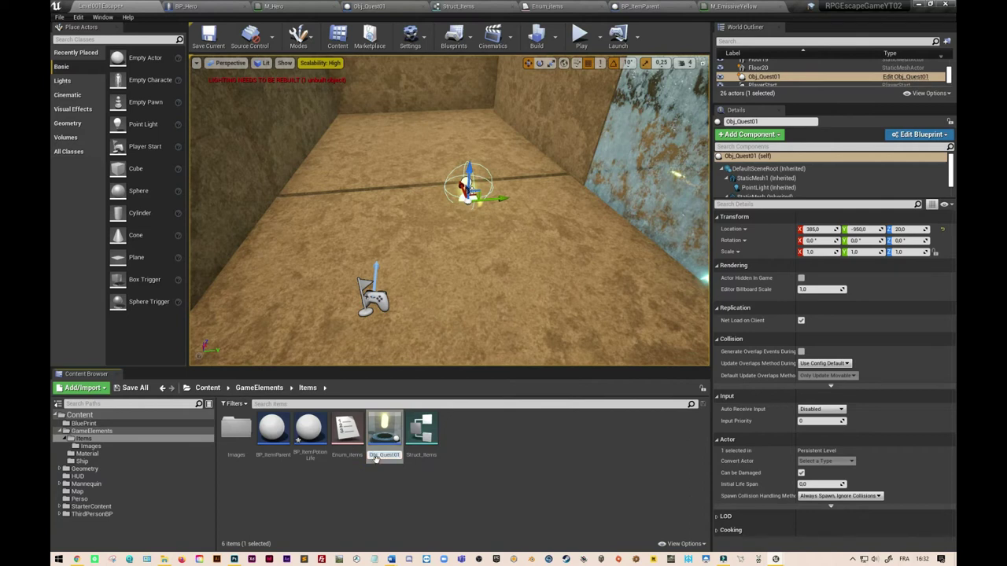
key("BackSpace")
key("BackSpace")
key("BackSpace")
key("Return")
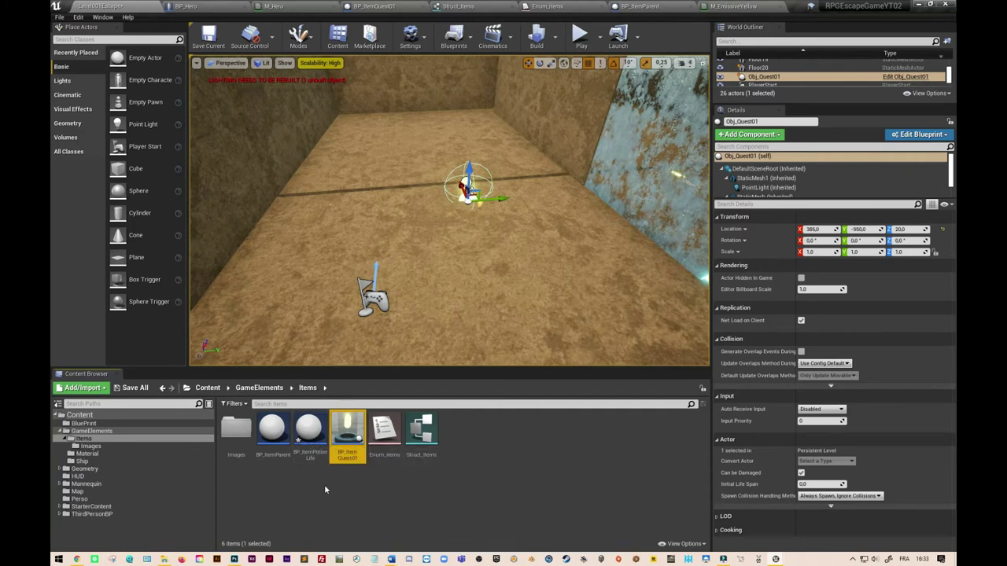
left_click(305, 478)
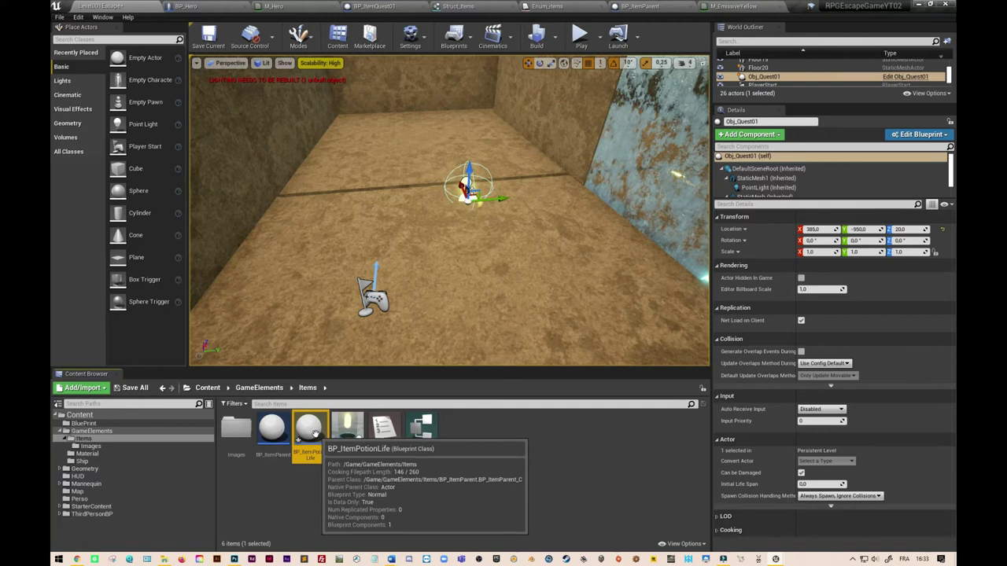
double_click(315, 434)
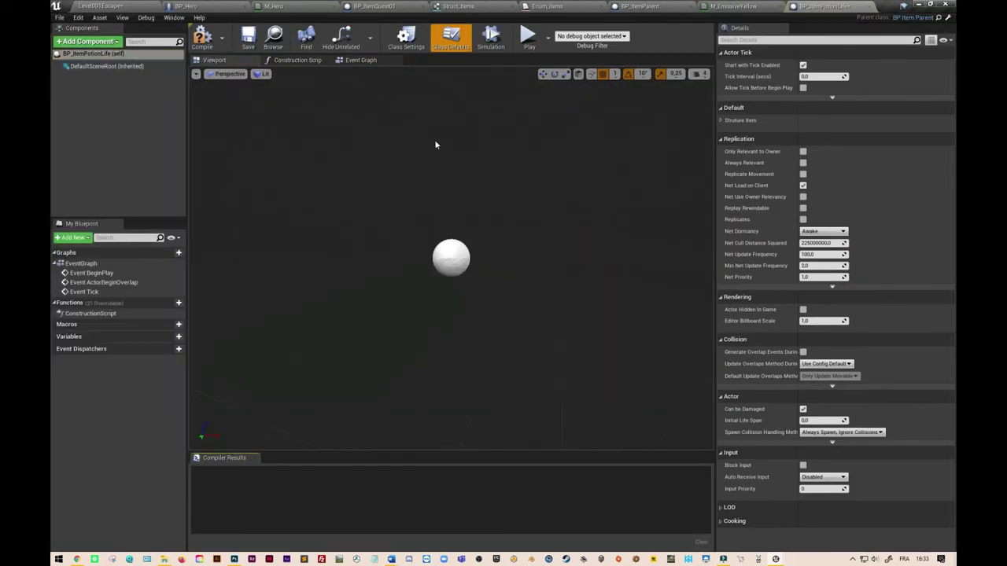
Set BP_ItemPotionLife's item name to 'Potion de vie' and description to 'Redonne 10 pv'
left_click(721, 121)
type("Potion de vie")
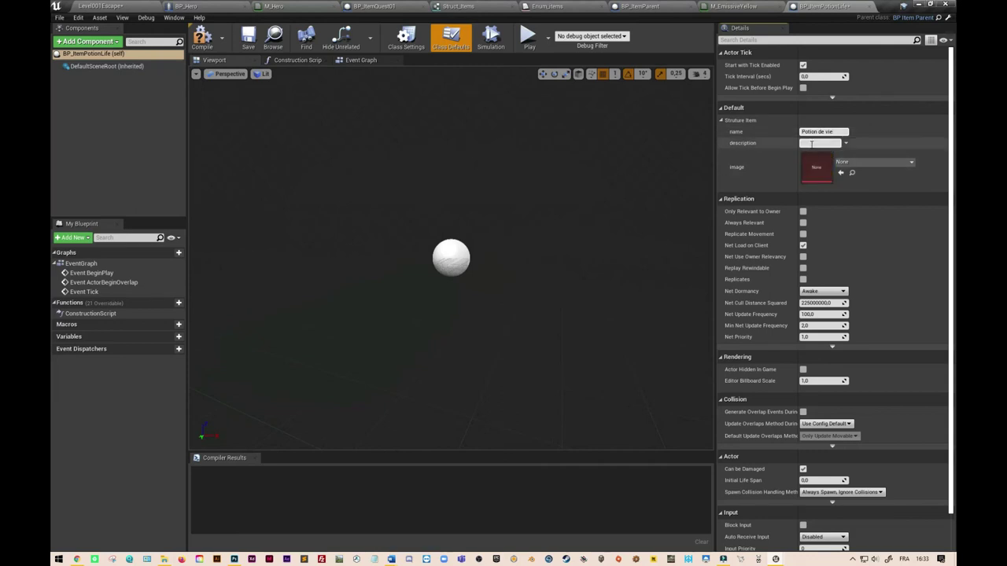
key("Return")
type("Redonne 1k pv")
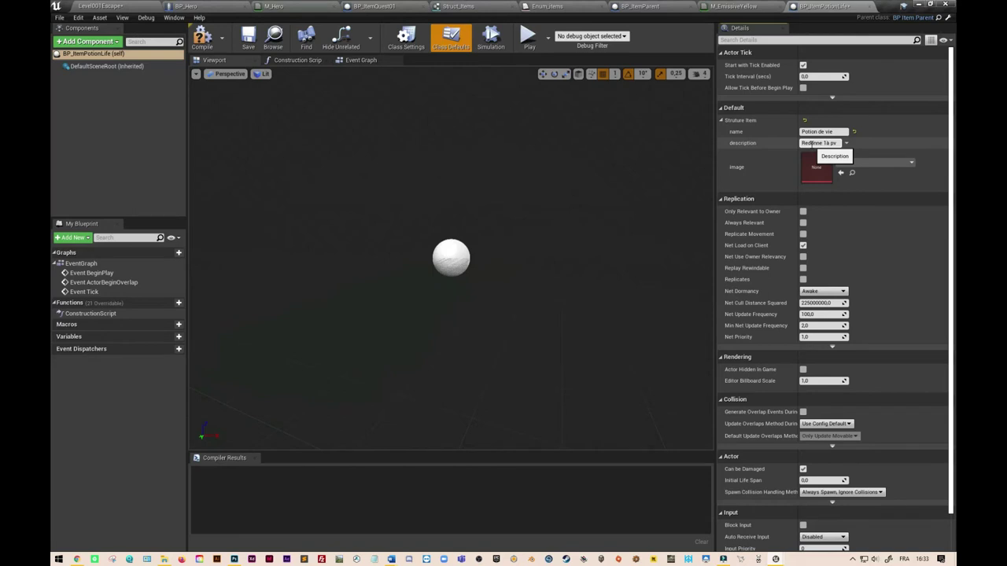
left_click(811, 144)
key("BackSpace")
type("0")
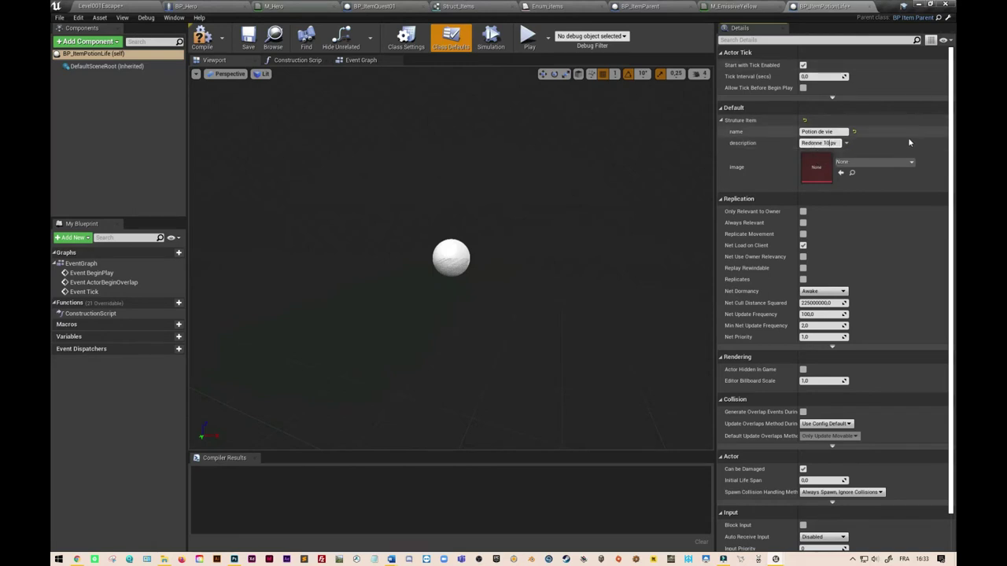
left_click(912, 163)
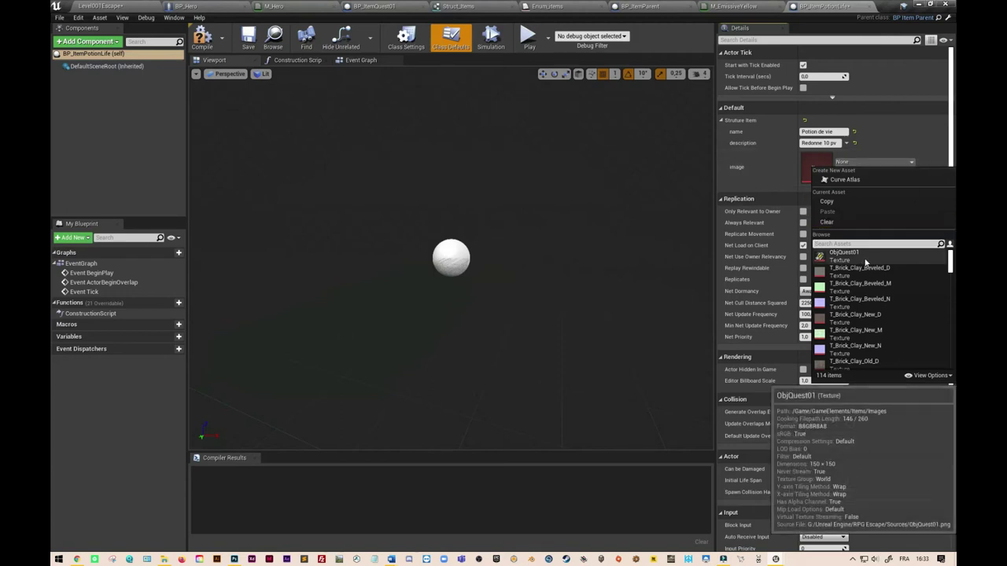
left_click(92, 10)
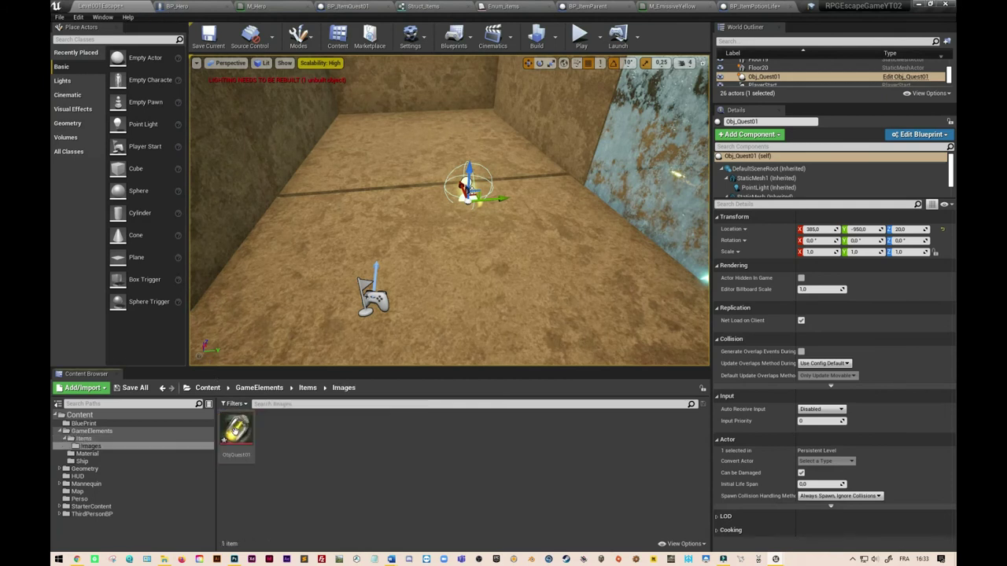
Import ObjPotionLife.png and ObjPotionPoison.png into the Items/Images folder
right_click(330, 462)
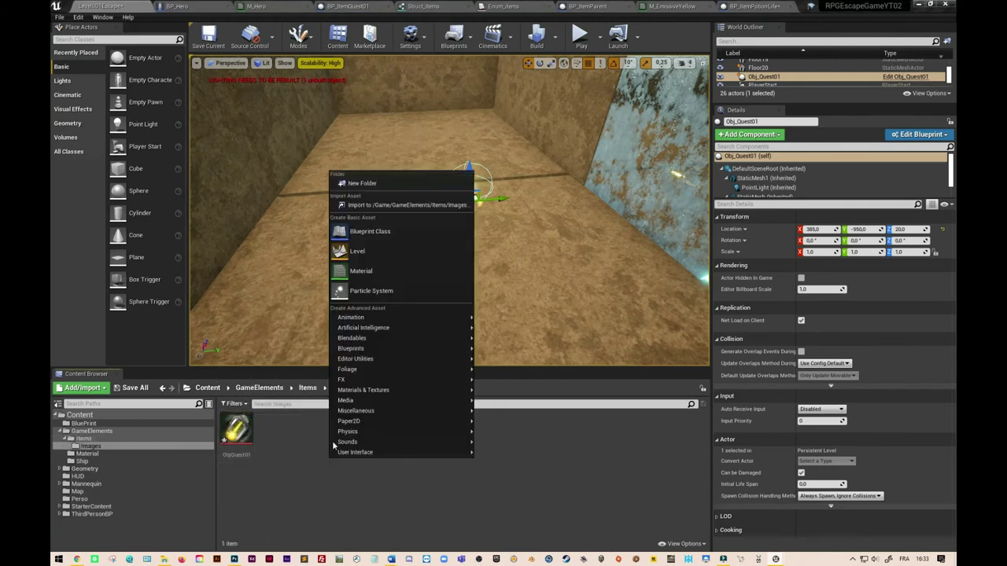
left_click(405, 206)
left_click(677, 95)
left_click(161, 140, "ctrl")
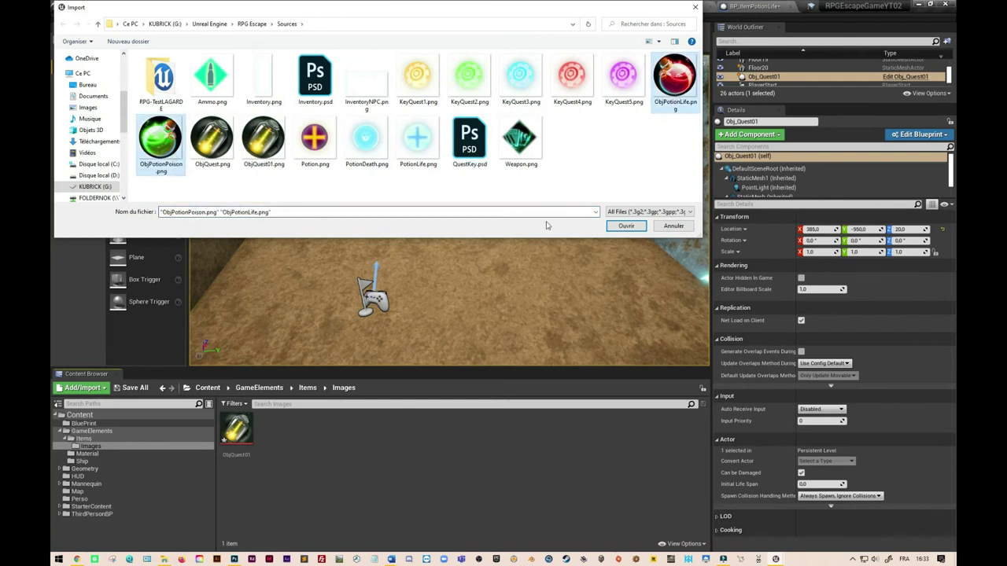
left_click(612, 228)
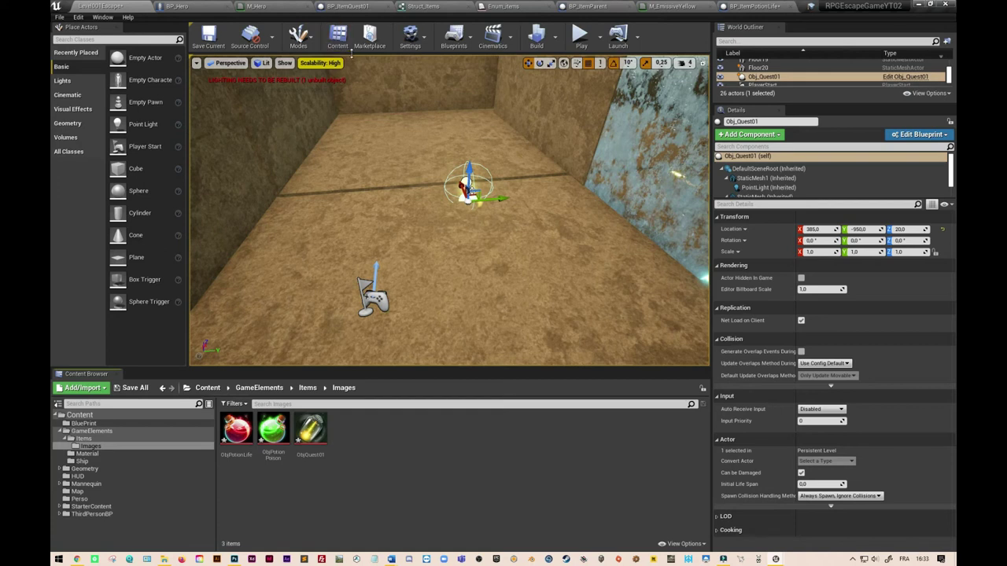
left_click(421, 8)
Set BP_ItemPotionLife's item image to ObjPotionLife and compile the blueprint
left_click(383, 6)
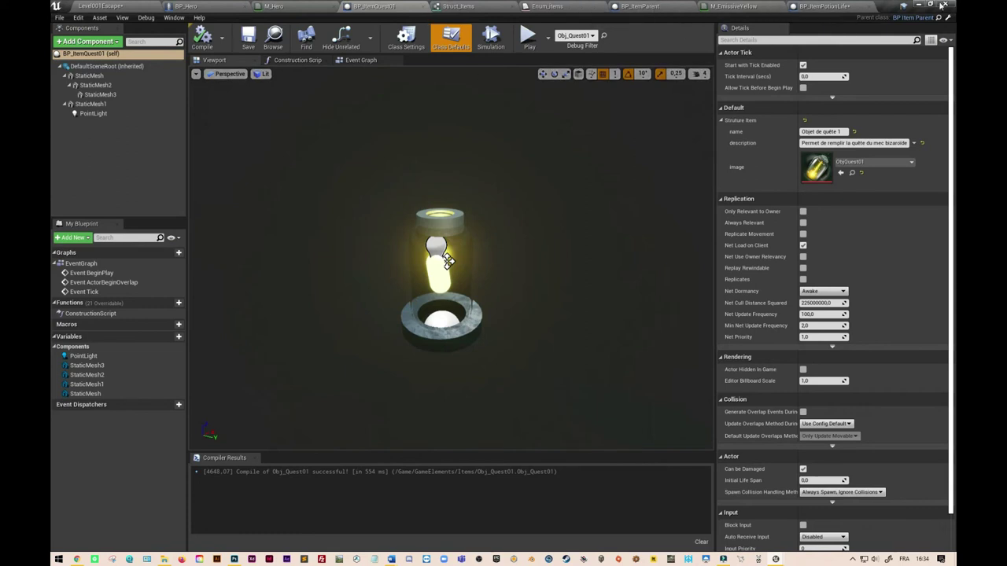
left_click(824, 7)
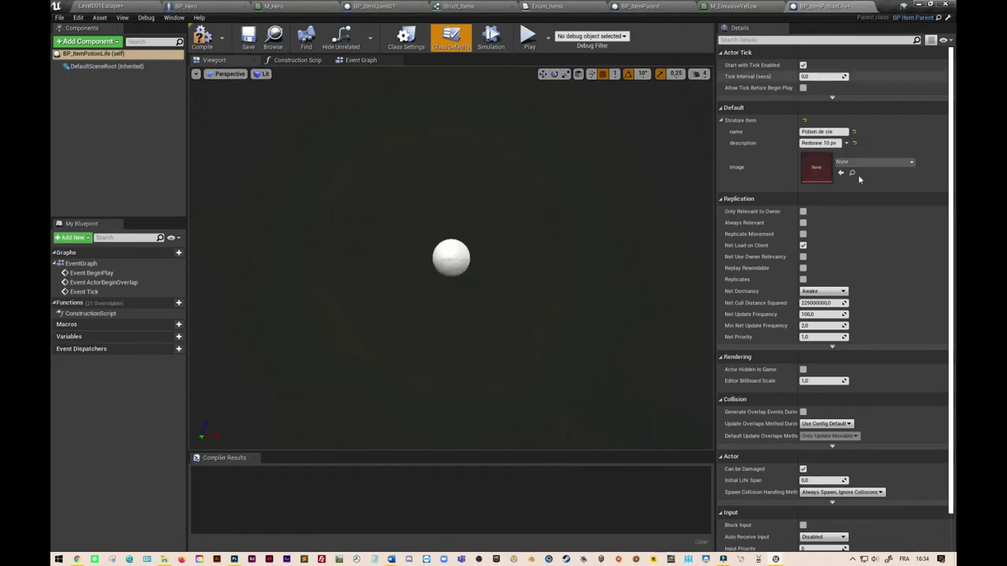
left_click(910, 162)
left_click(858, 258)
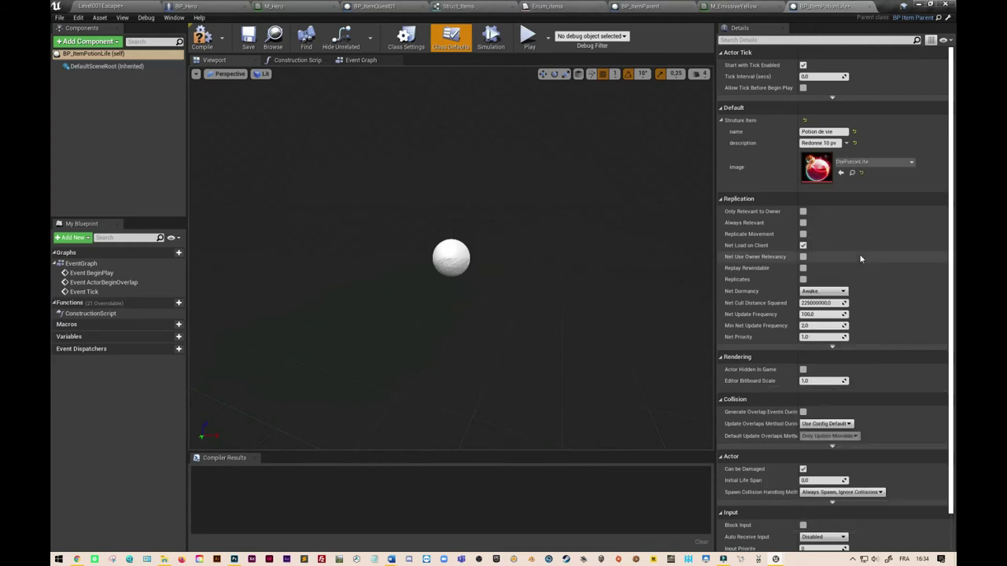
left_click(202, 37)
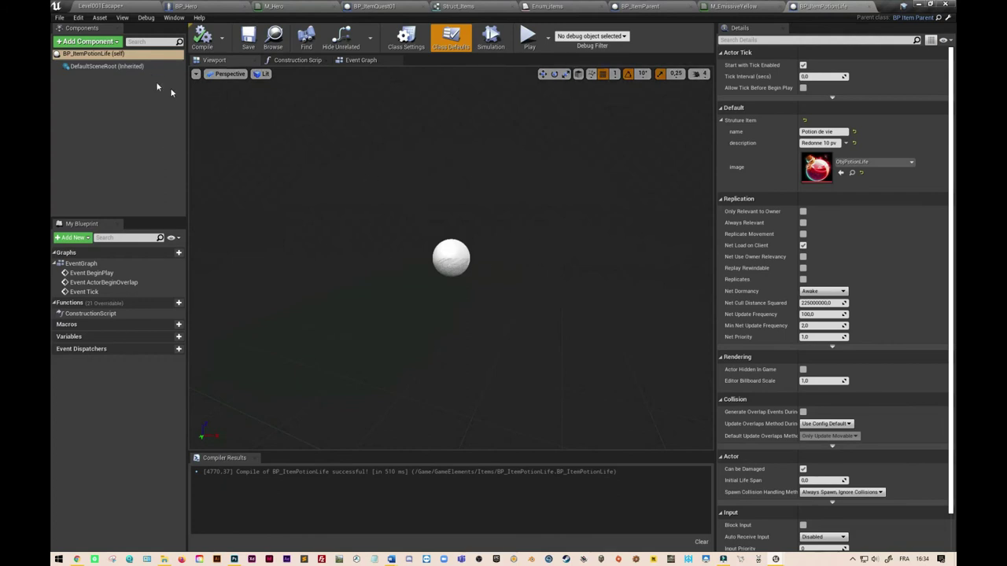
left_click(87, 41)
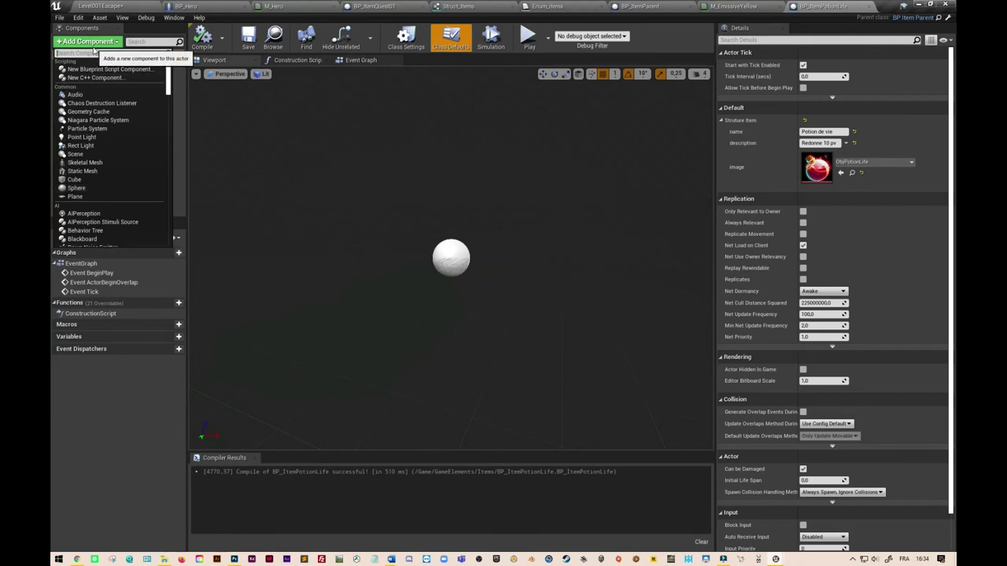
Add a Sphere component to the potion and scale it to 0.25
left_click(76, 188)
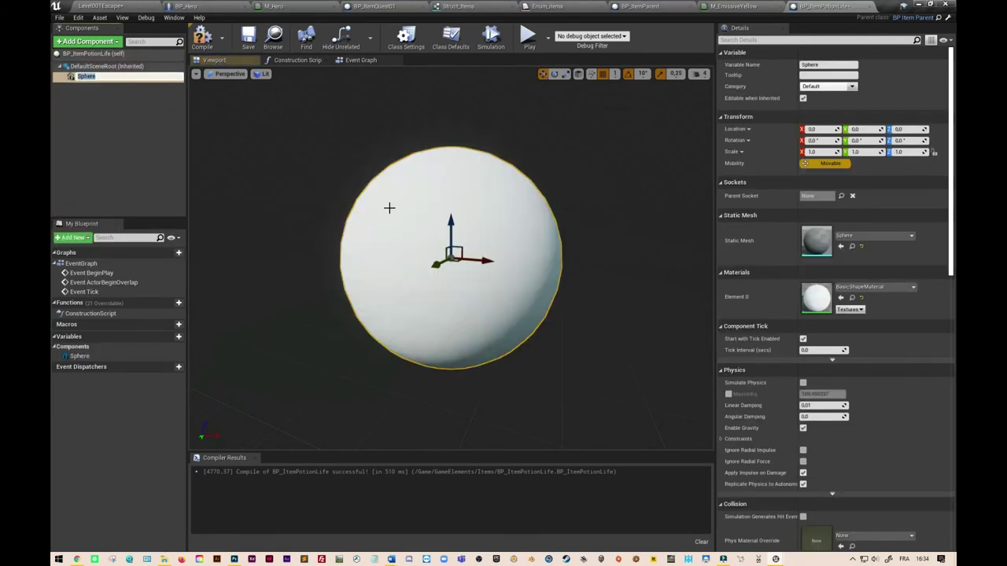
left_click(578, 74)
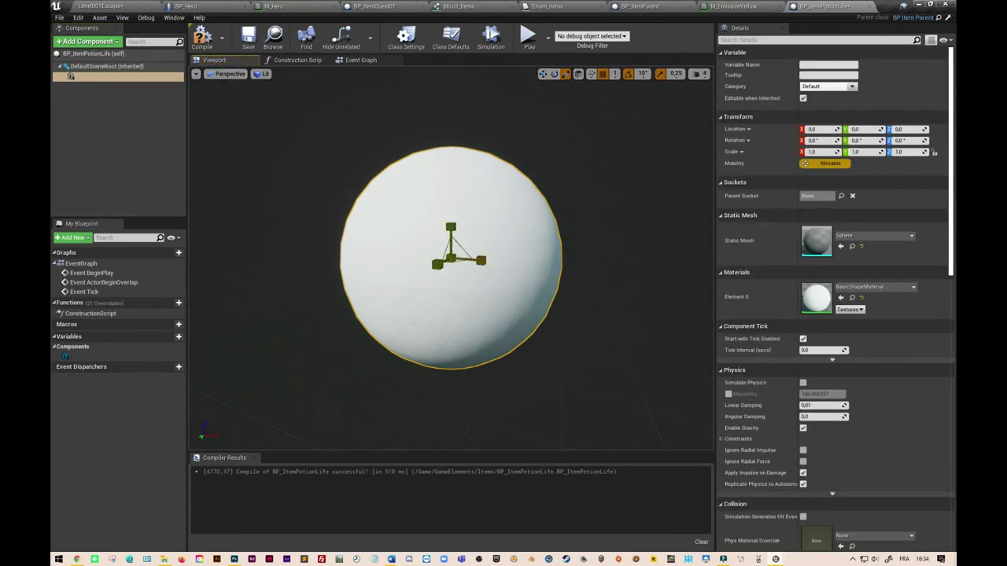
left_click_drag(450, 252, 424, 283)
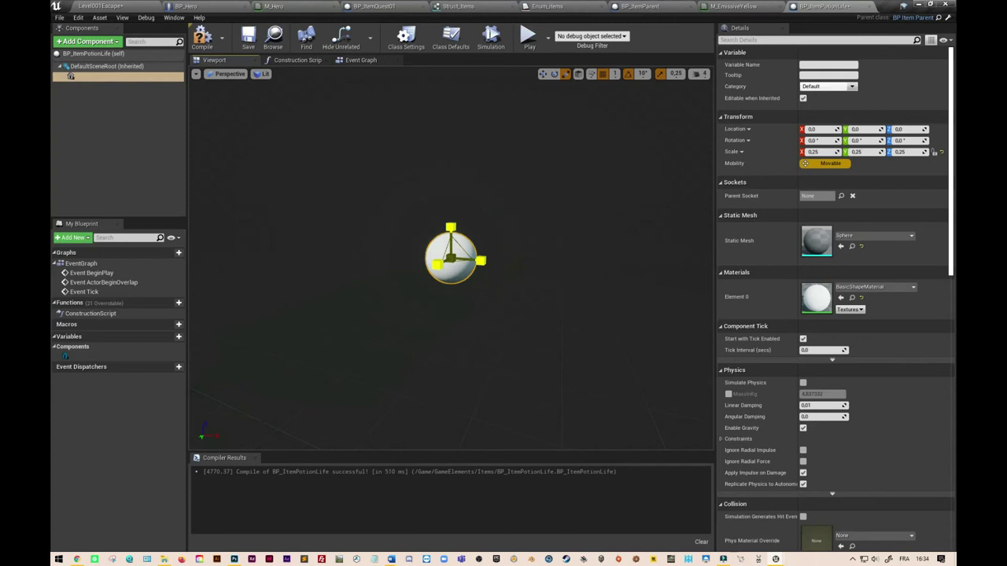
left_click_drag(450, 258, 450, 258)
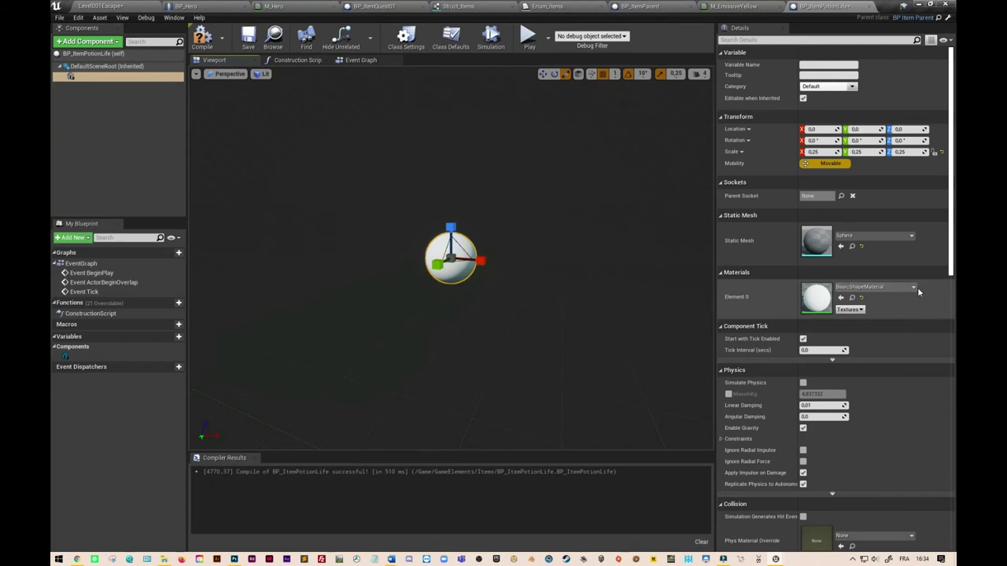
Give the sphere the M_Water_Ocean material and return to the Level001Escape level
left_click(872, 287)
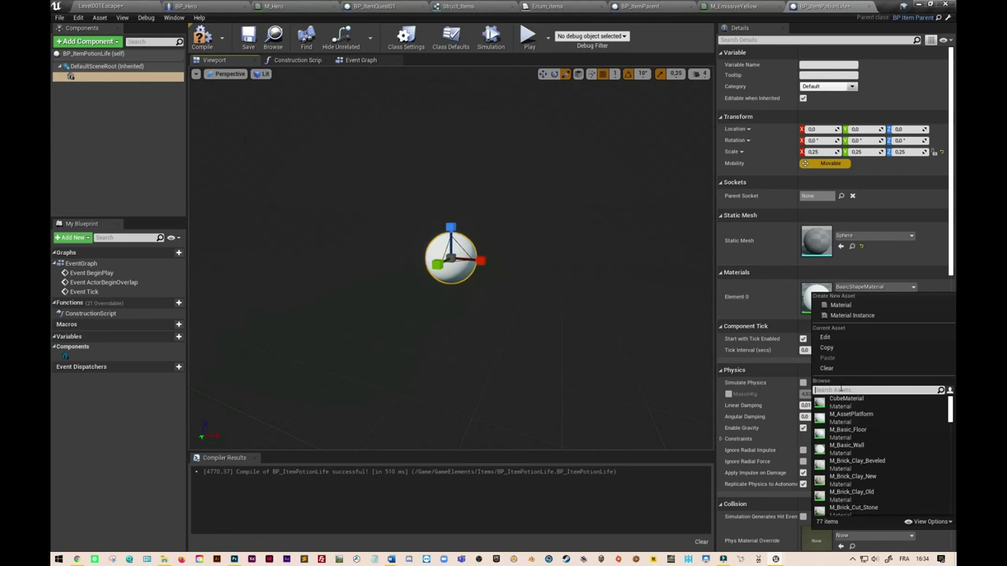
type("xater")
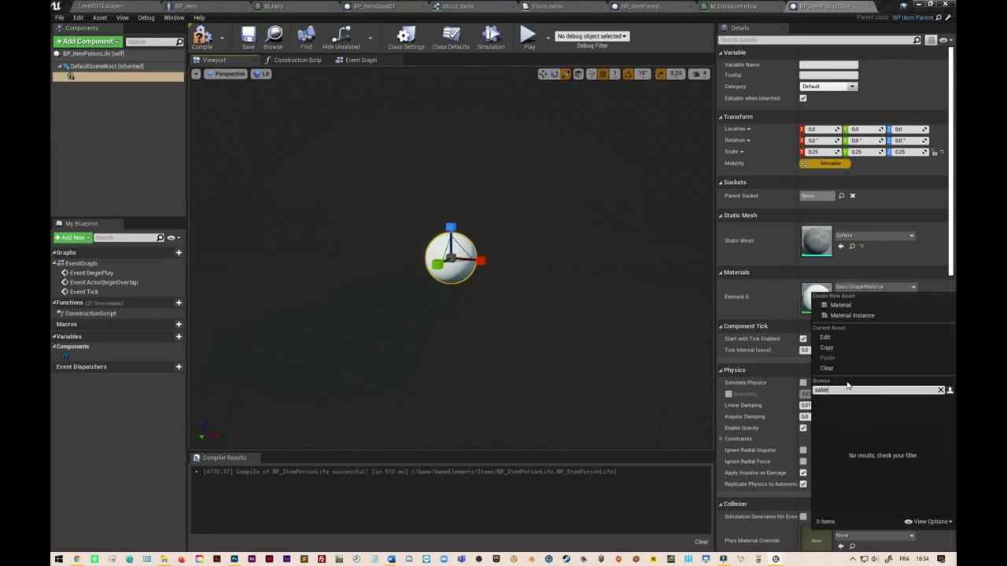
key("BackSpace")
type("water")
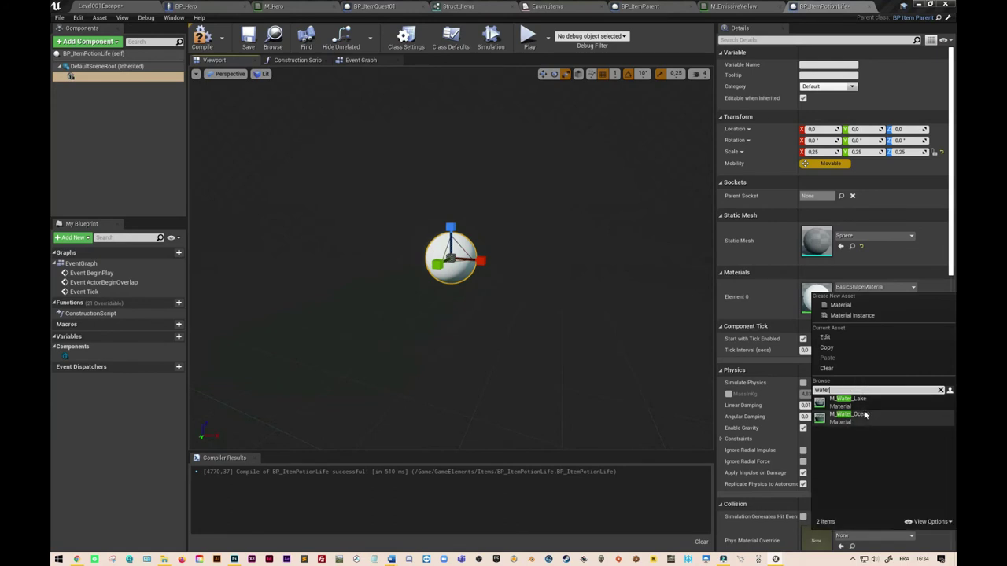
left_click(863, 416)
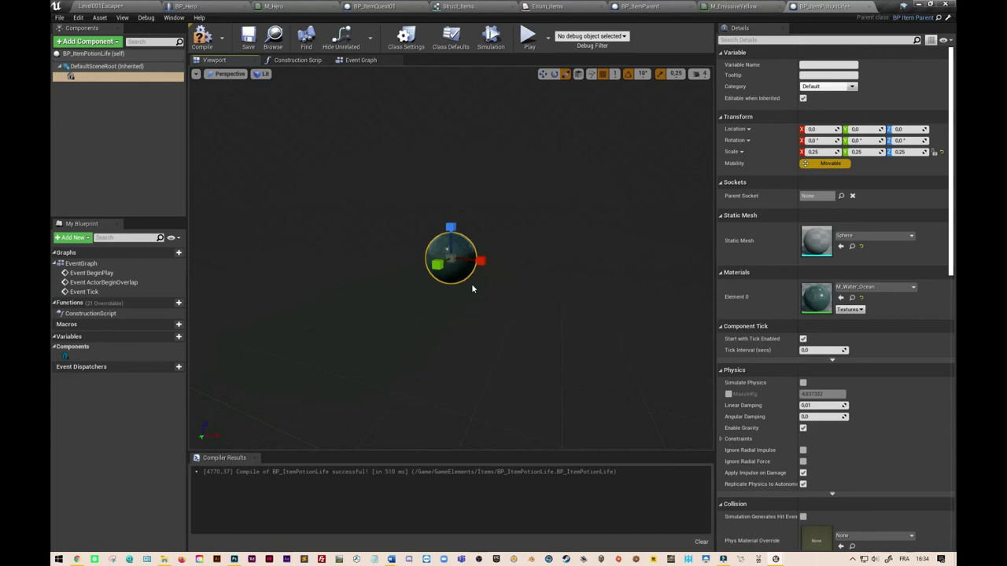
left_click(142, 8)
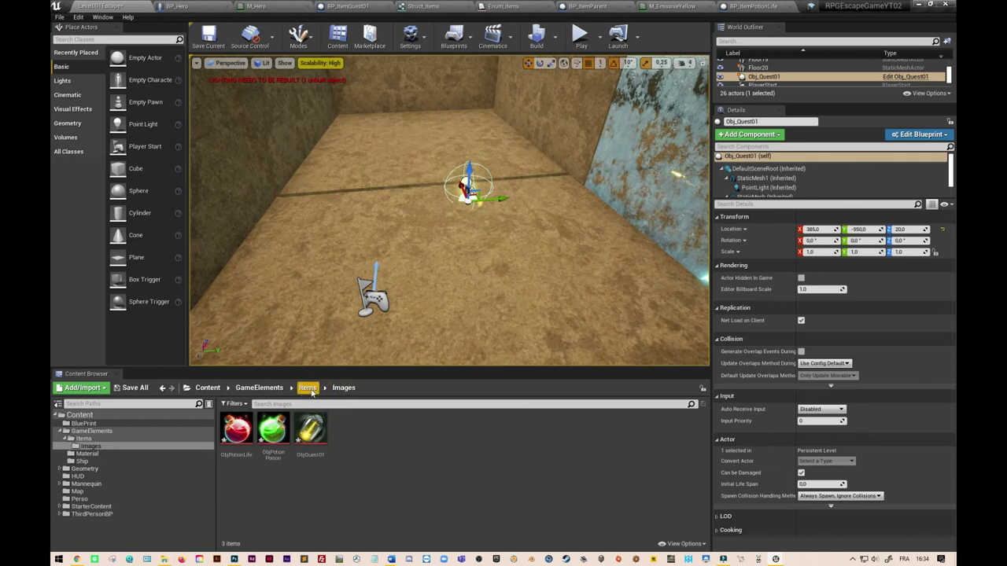
Colour the BluePrint folder in the root Content folder a bright green
left_click(202, 388)
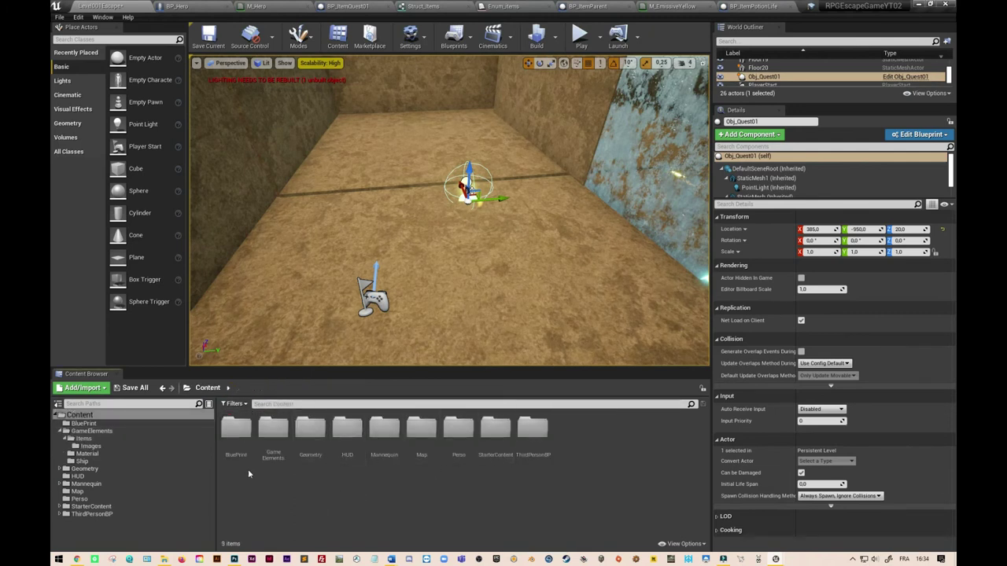
left_click(233, 440)
double_click(233, 441)
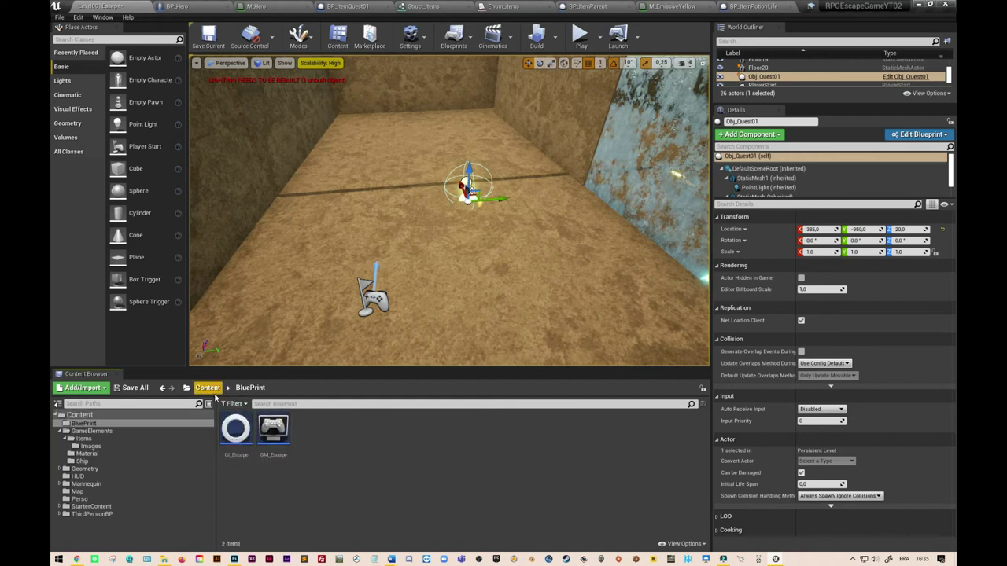
left_click(207, 388)
right_click(242, 445)
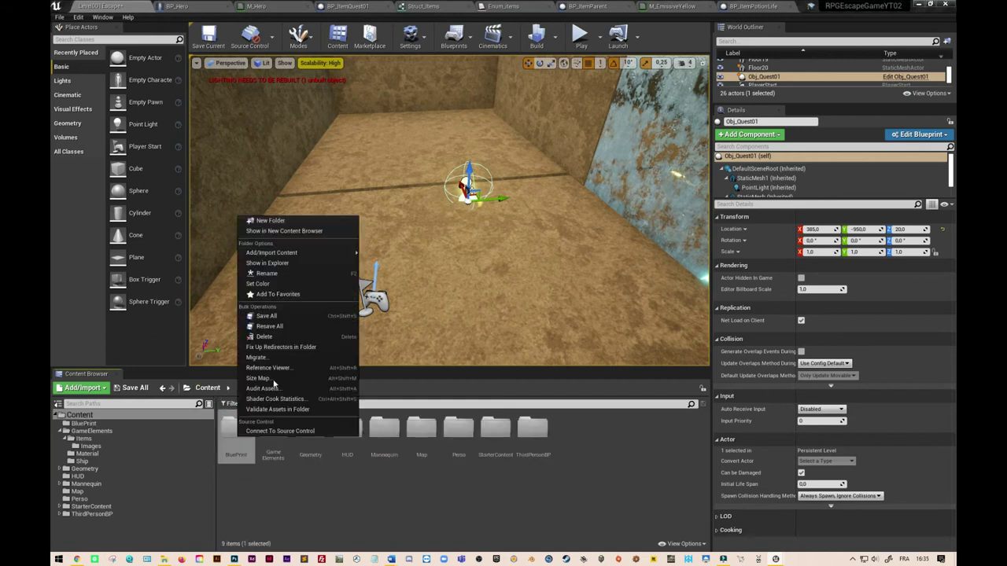
left_click(313, 284)
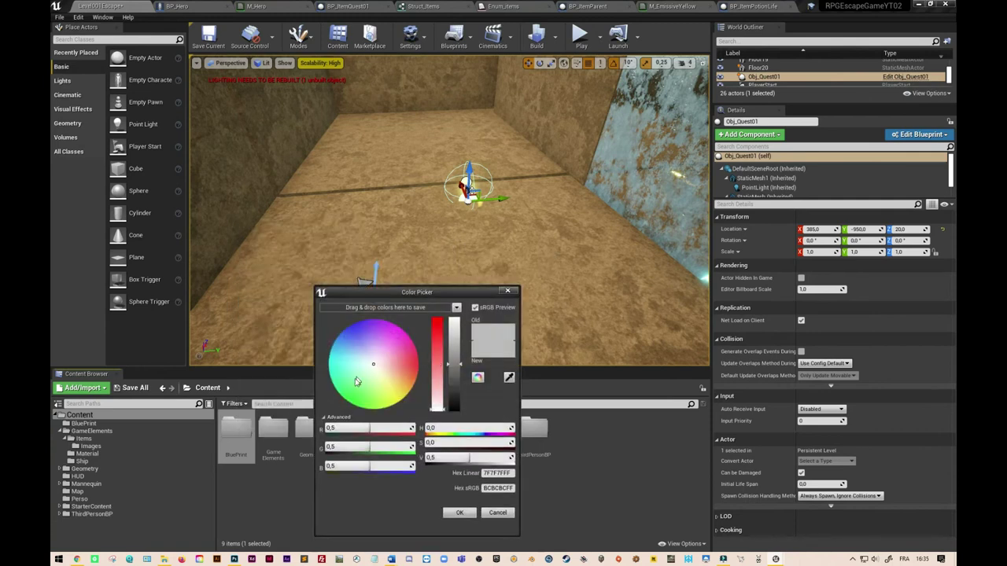
left_click_drag(355, 381, 335, 387)
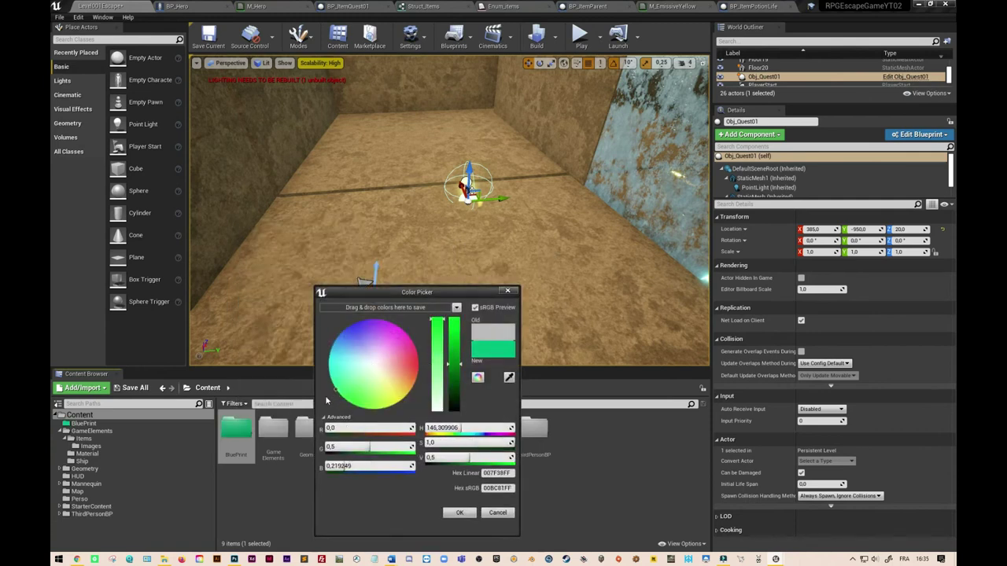
left_click(453, 340)
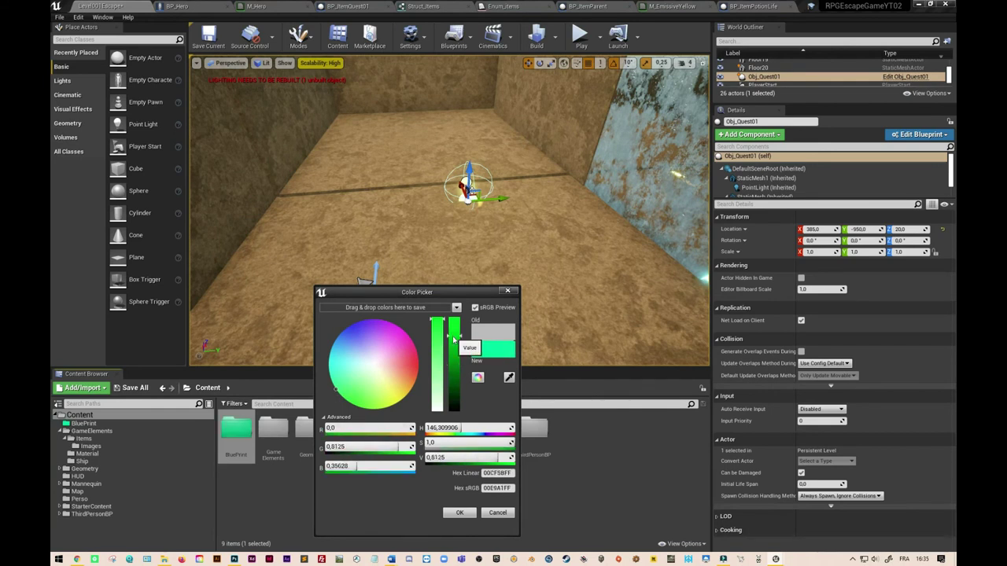
left_click(460, 512)
Give the GameElements, HUD, Perso and Map folders the same green colour
right_click(275, 433)
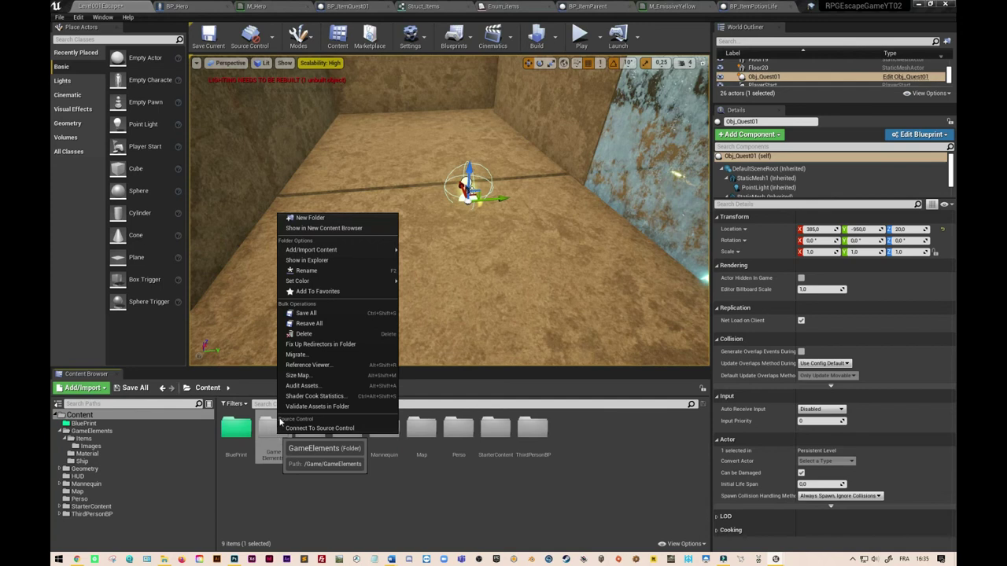
mouse_move(346, 280)
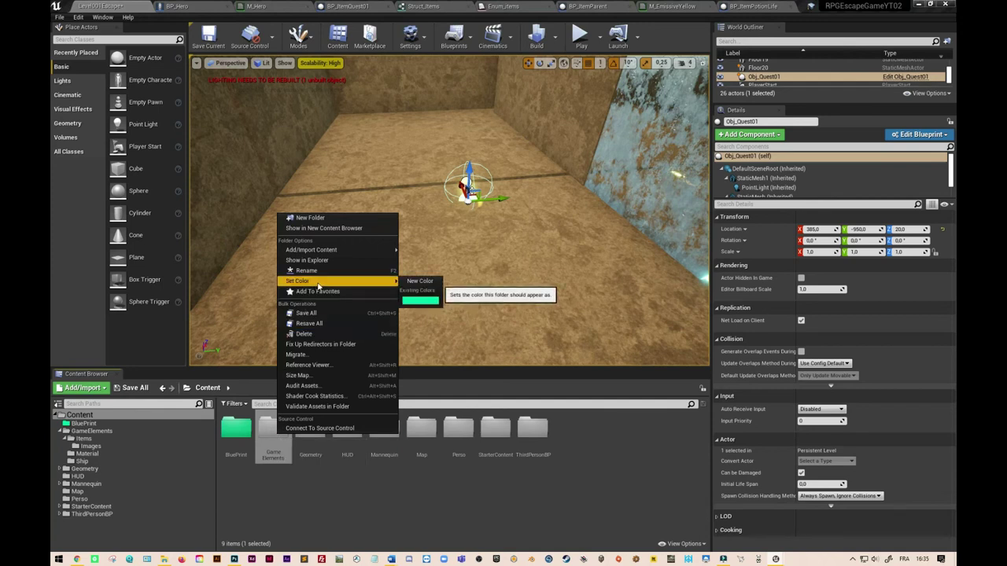
left_click(408, 299)
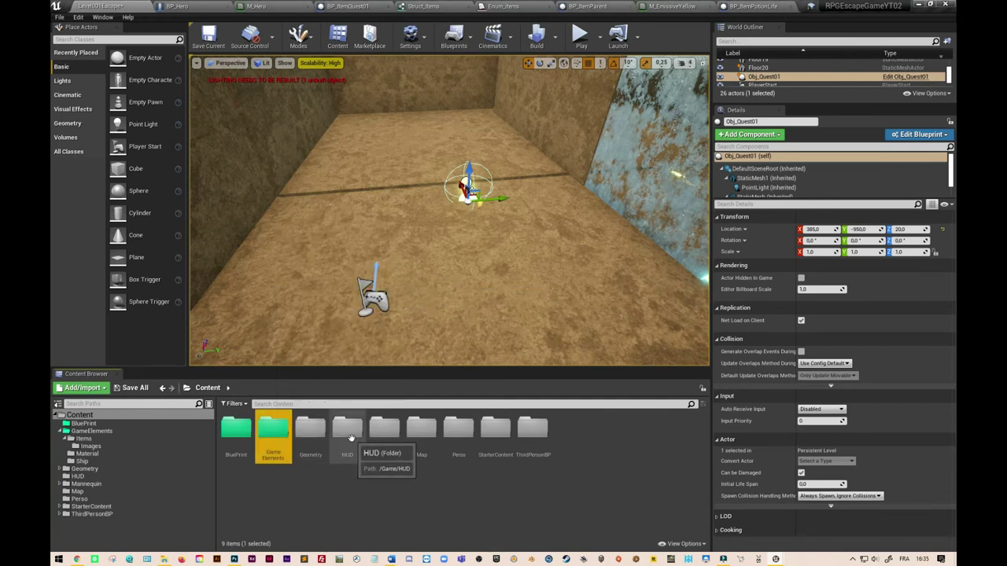
right_click(351, 434)
mouse_move(413, 285)
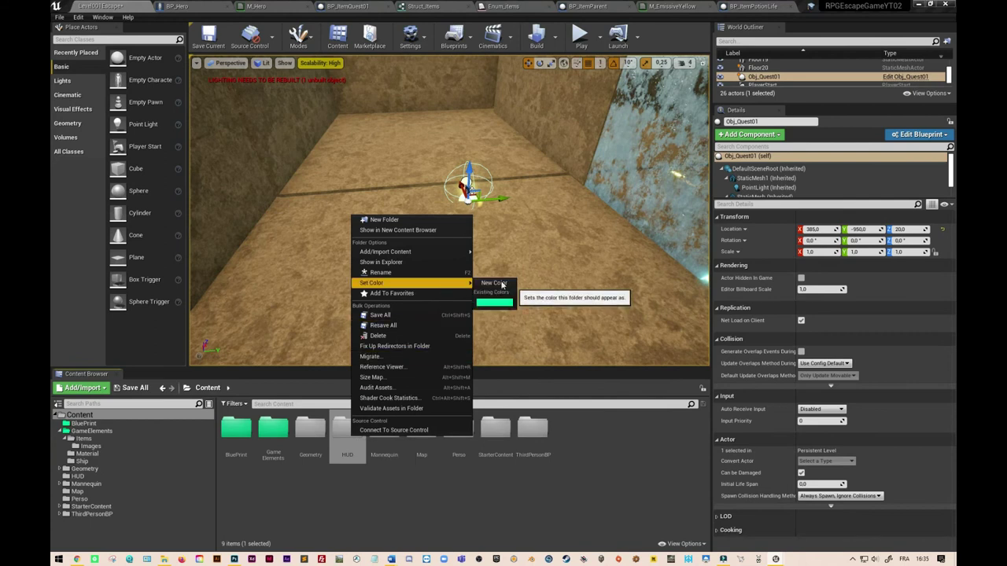
left_click(497, 302)
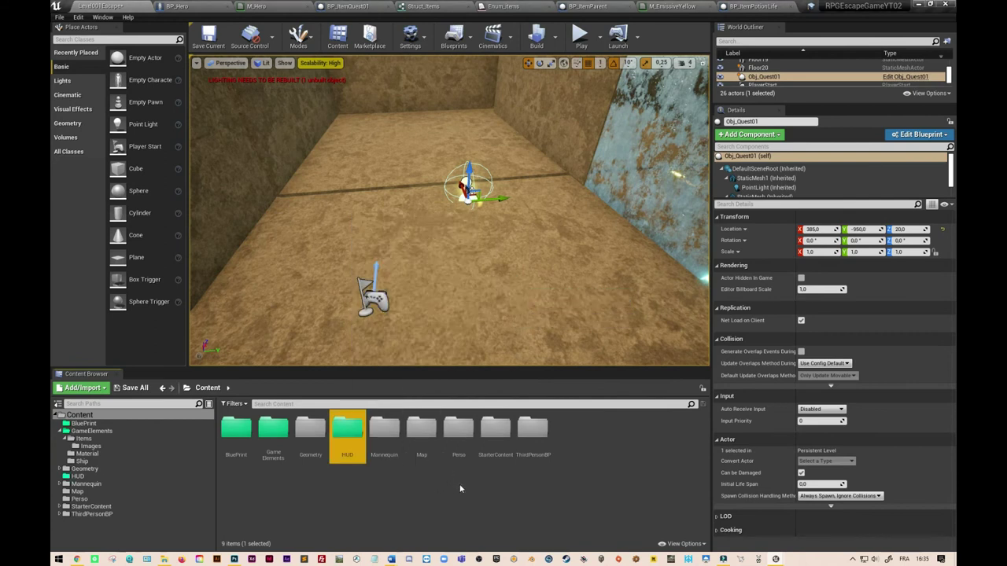
right_click(457, 442)
mouse_move(519, 291)
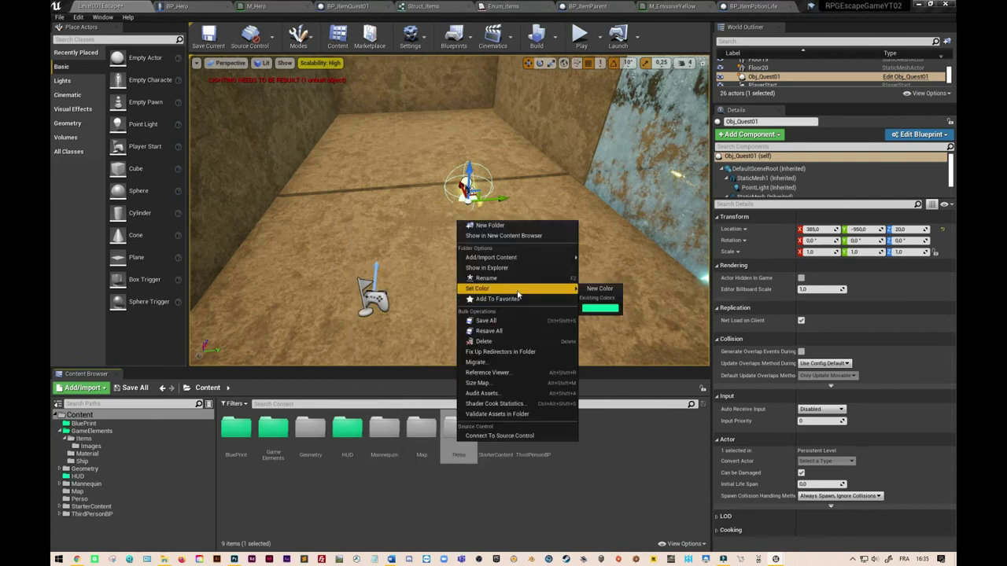
left_click(588, 308)
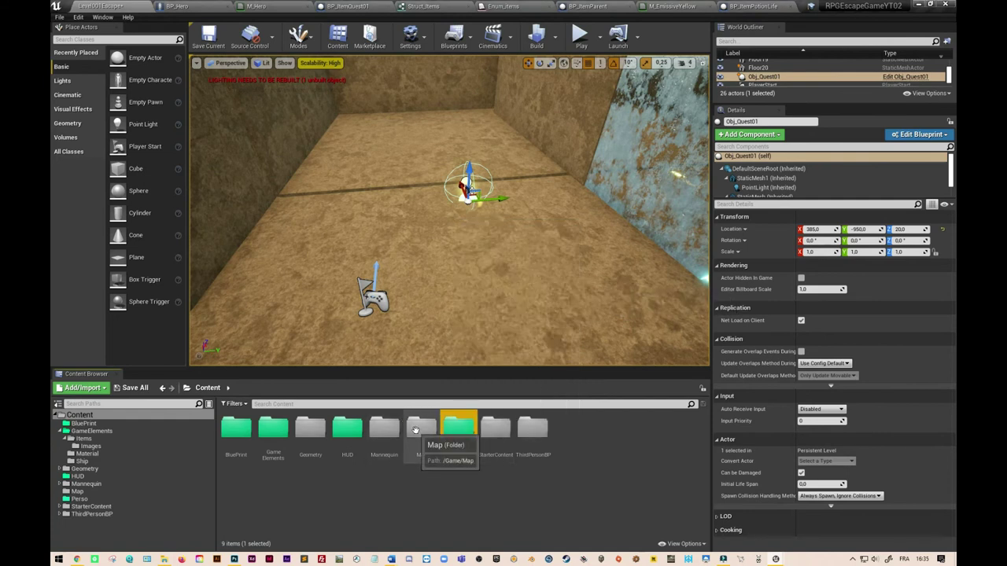
right_click(422, 433)
mouse_move(489, 280)
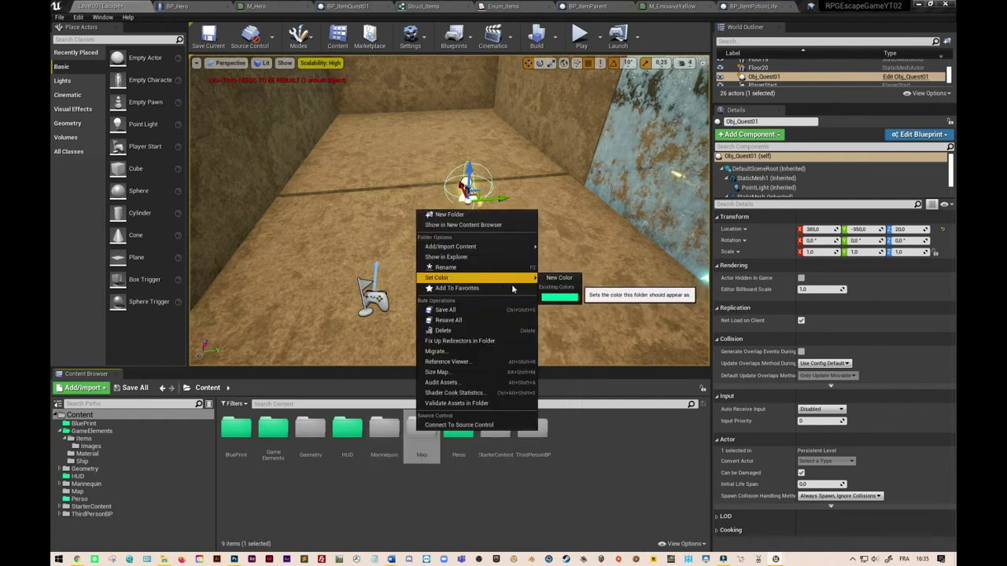
left_click(552, 297)
Duplicate the M_Water_Ocean material in StarterContent's Materials folder
double_click(496, 432)
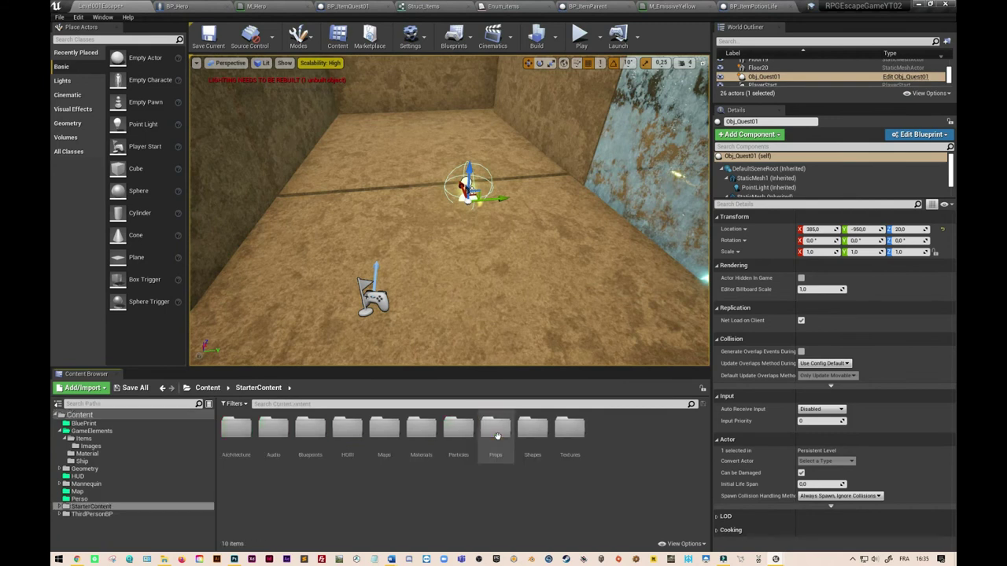
double_click(423, 431)
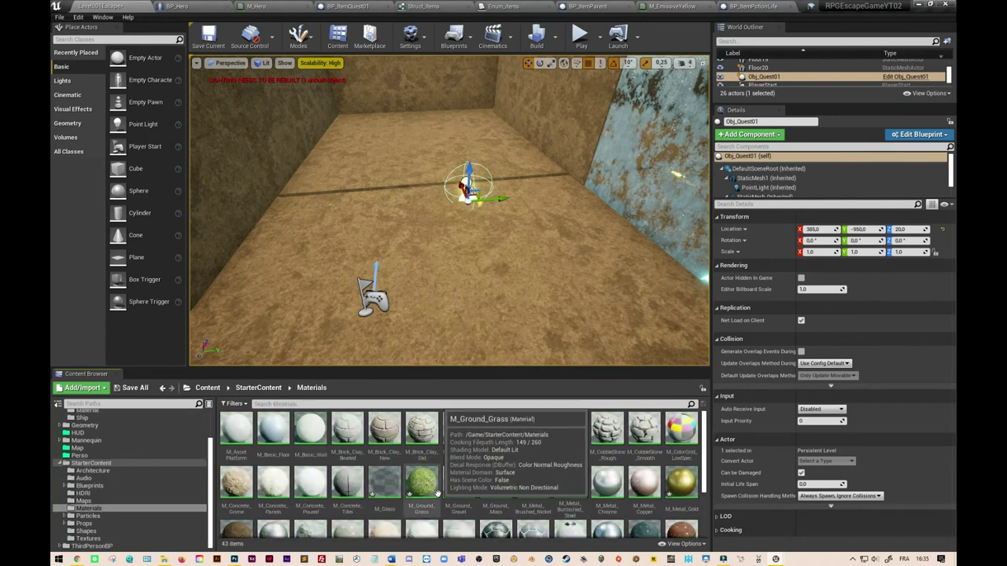
scroll(438, 488, "down", 2)
left_click(650, 503)
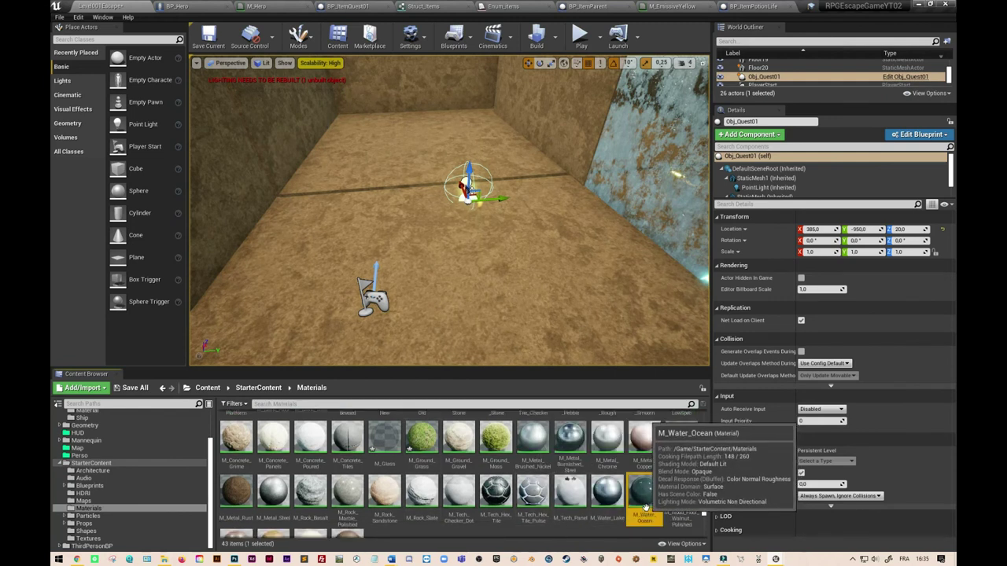
right_click(649, 504)
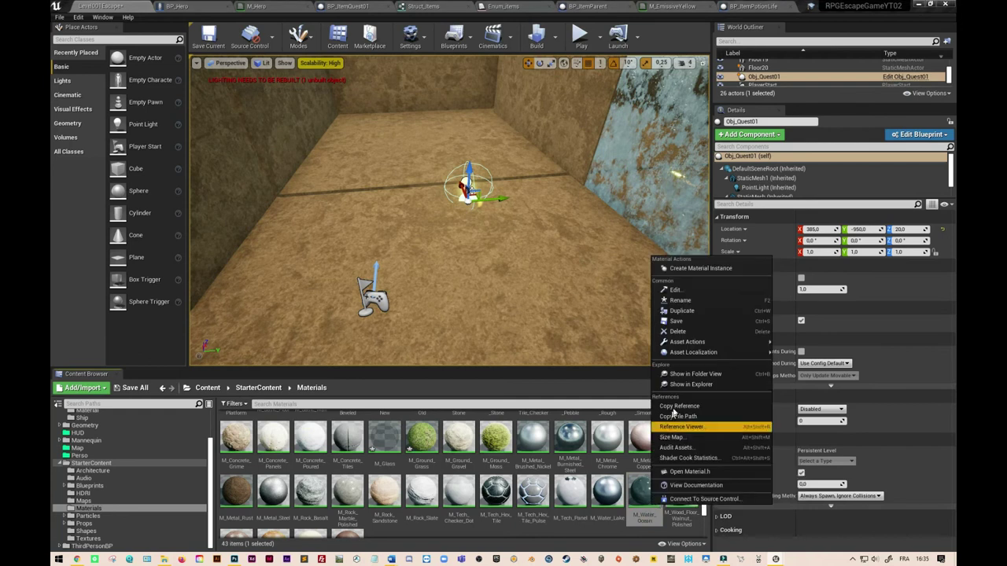
left_click(681, 311)
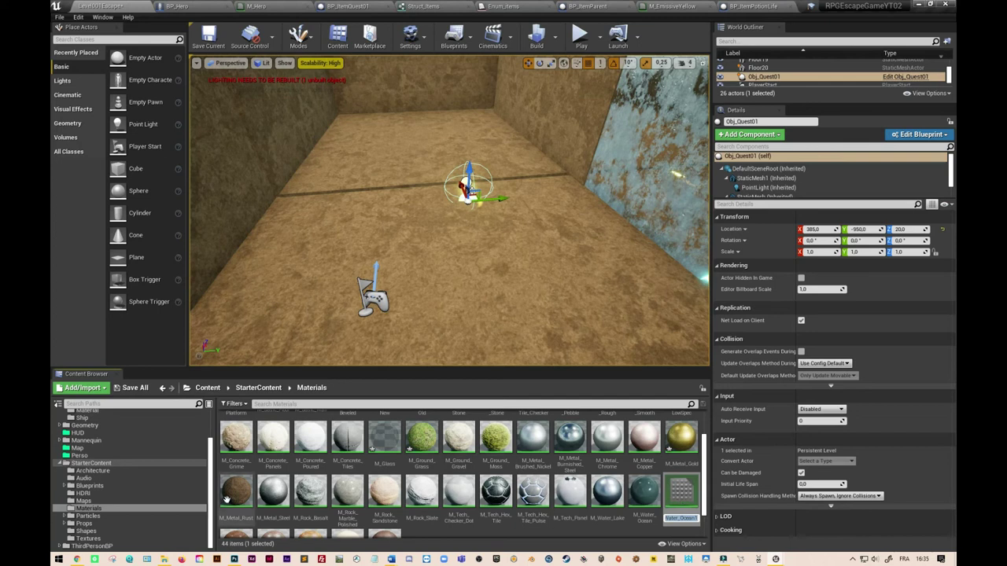
Move the M_Water_Ocean1 copy into GameElements/Material and select it there
left_click_drag(212, 505, 212, 474)
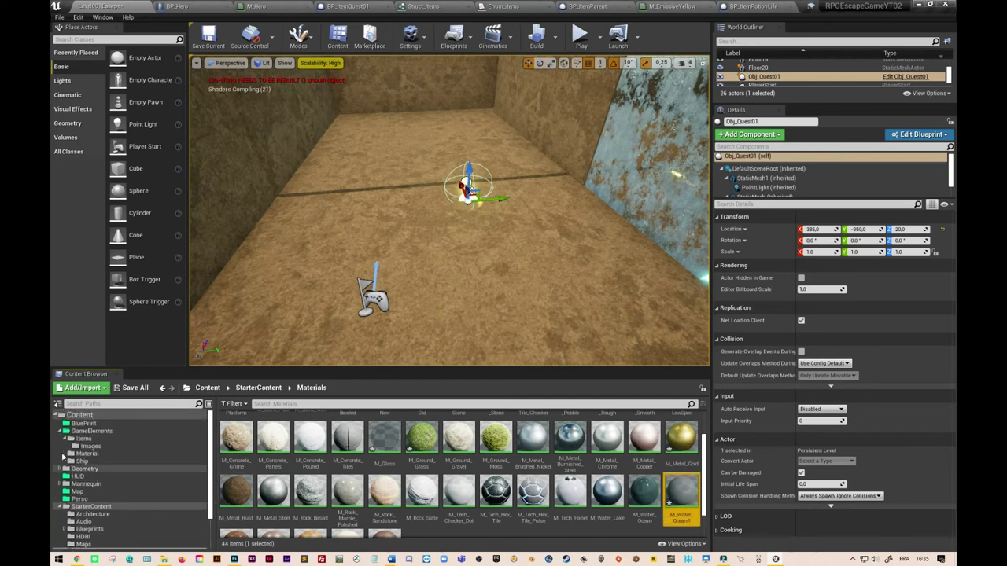
left_click_drag(681, 491, 86, 457)
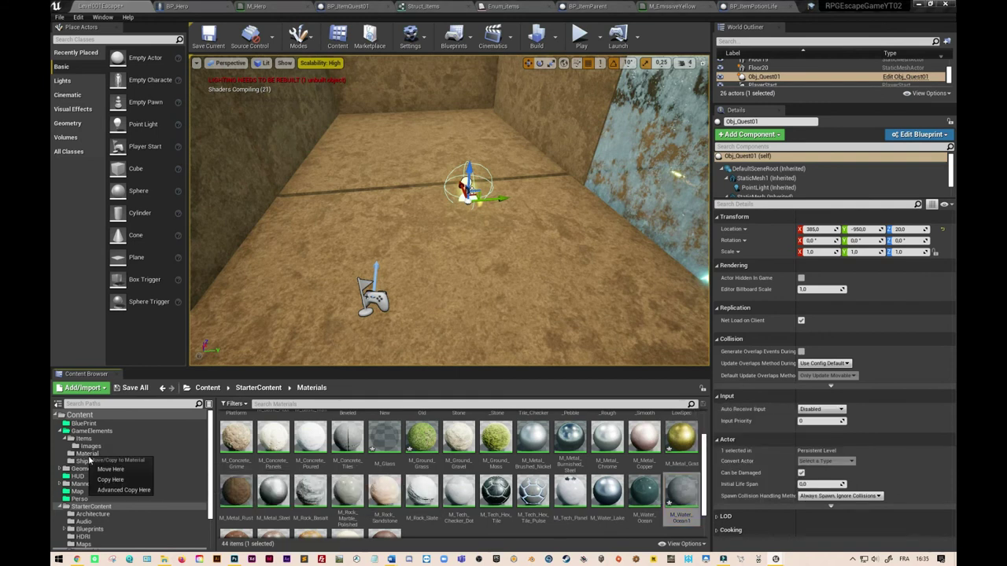
left_click(100, 470)
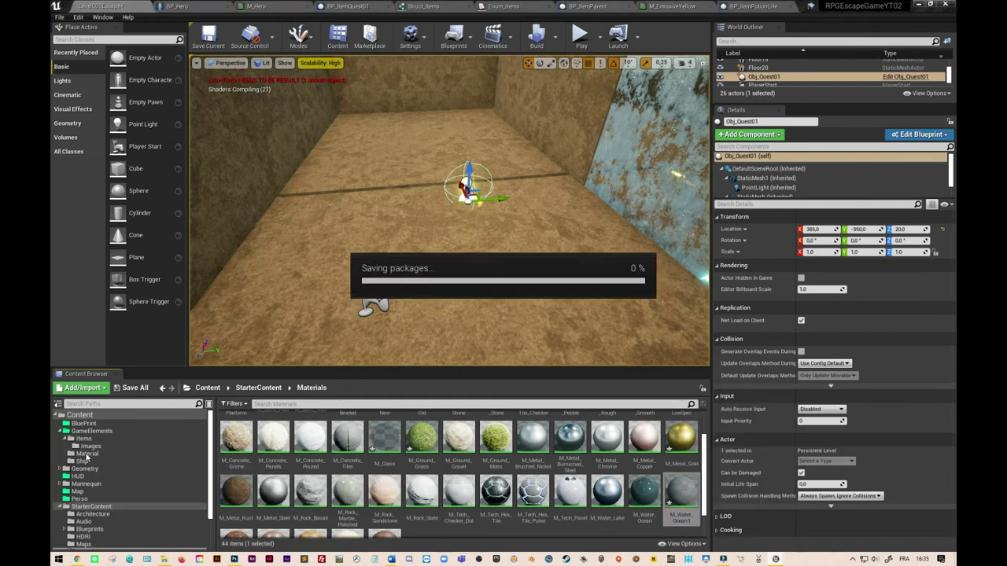
left_click(87, 455)
left_click(274, 431)
In M_Water_Ocean1, set the Water Base Color to a bright red
double_click(274, 431)
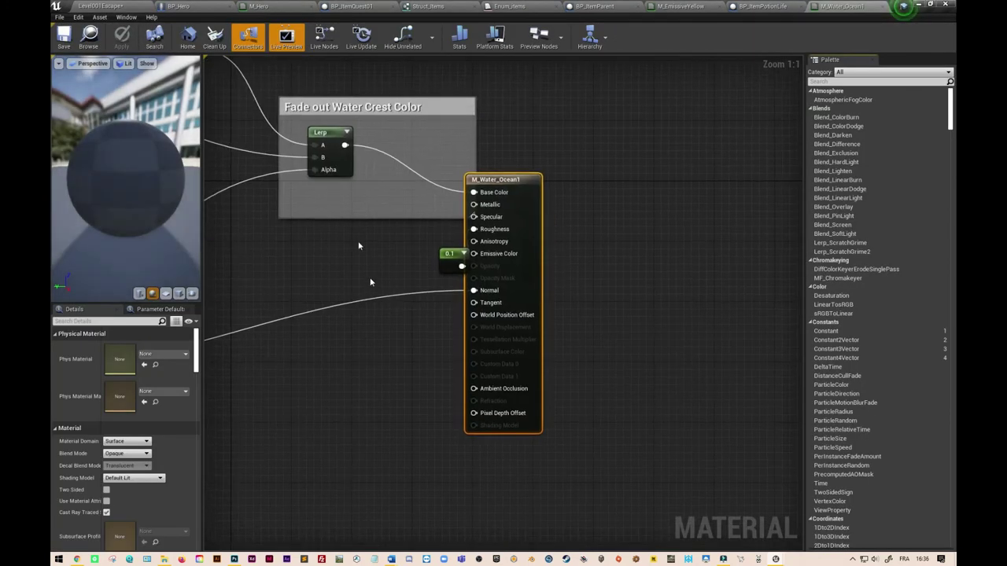
scroll(484, 296, "down", 2)
right_click_drag(348, 288, 510, 325)
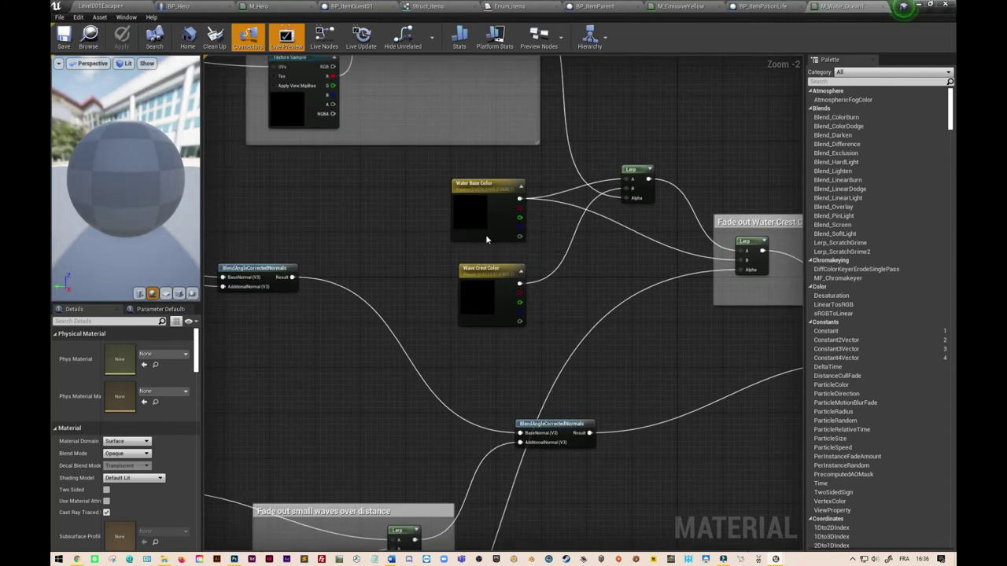
double_click(475, 211)
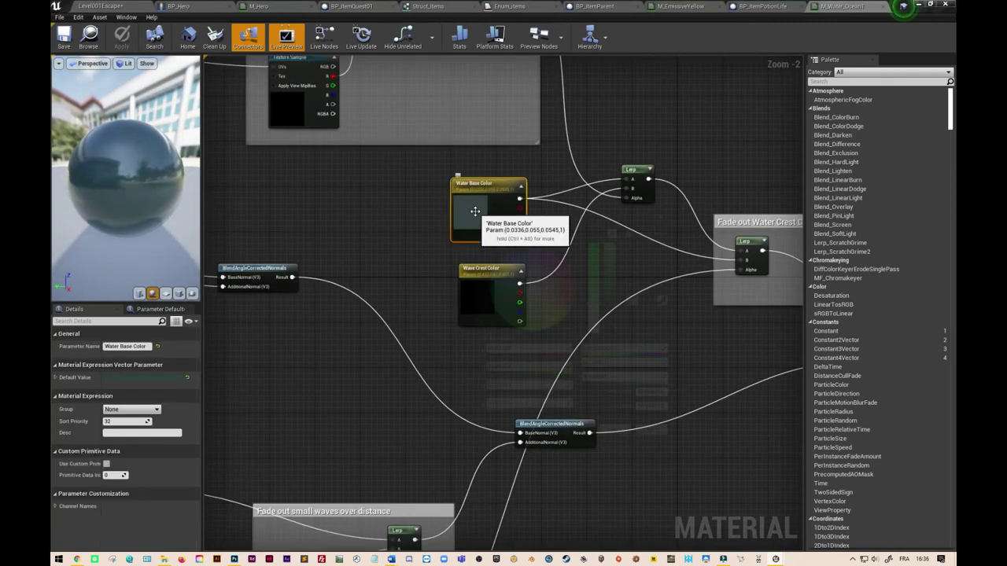
left_click(581, 293)
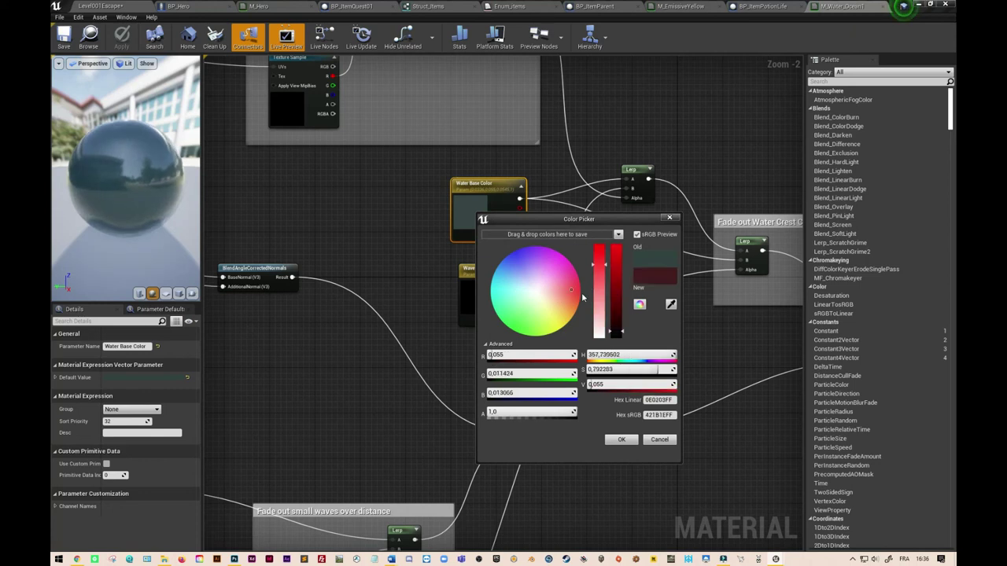
left_click_drag(609, 303, 604, 249)
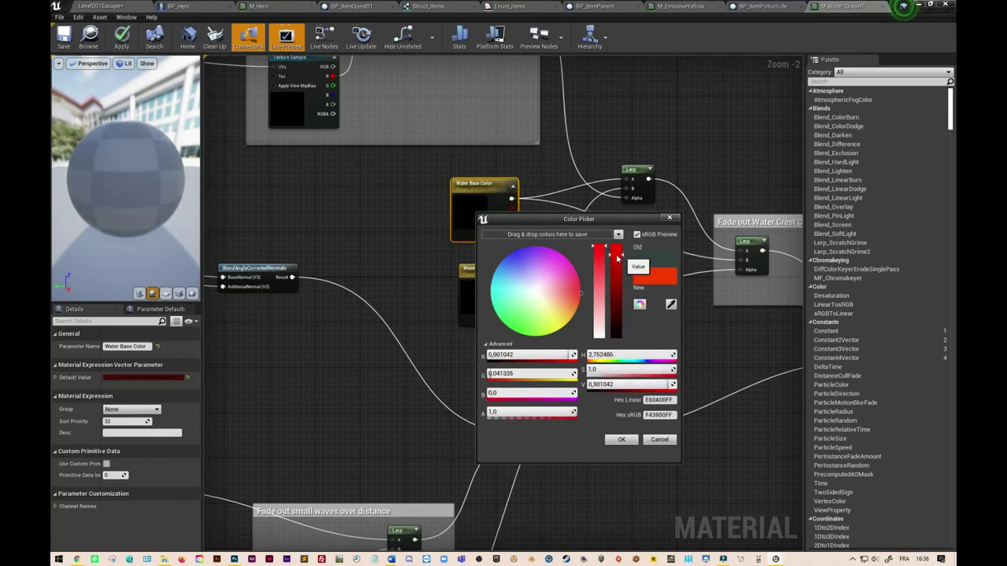
left_click(622, 441)
Make the Wave Crest Color dark red and apply the material changes
double_click(483, 298)
mouse_move(571, 381)
left_mouse_down()
mouse_move(591, 371)
mouse_move(629, 378)
mouse_move(590, 378)
left_mouse_up()
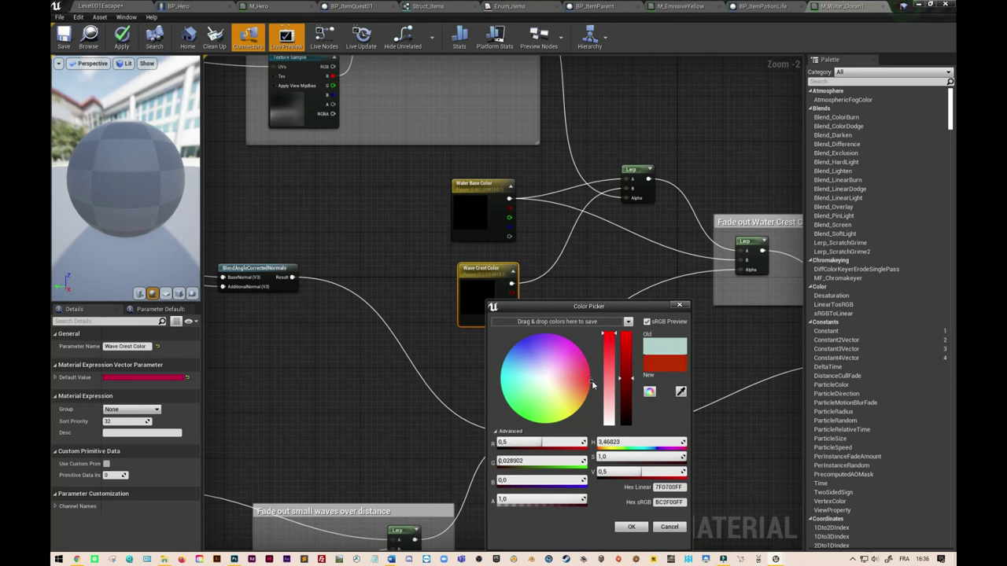
left_click(632, 528)
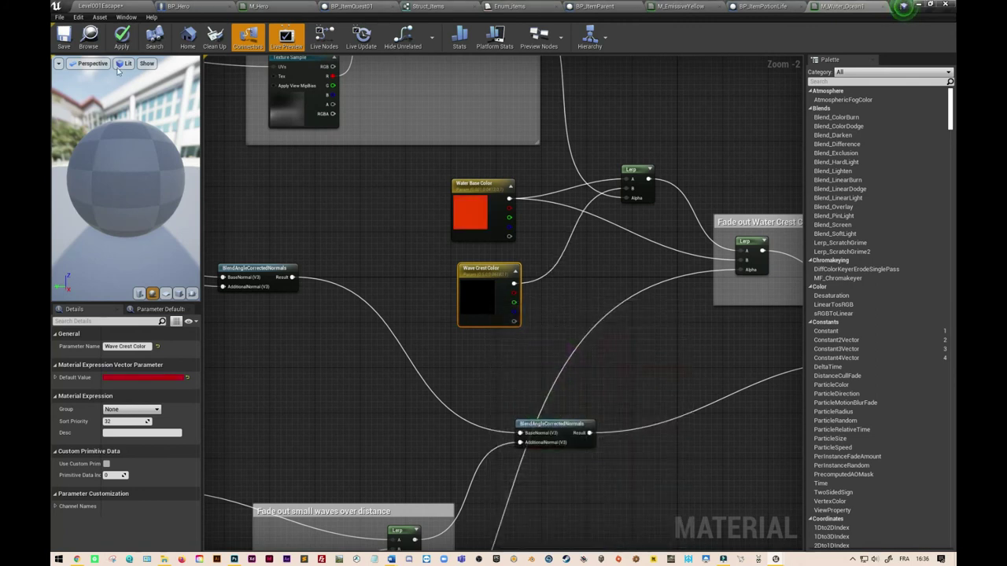
left_click(66, 44)
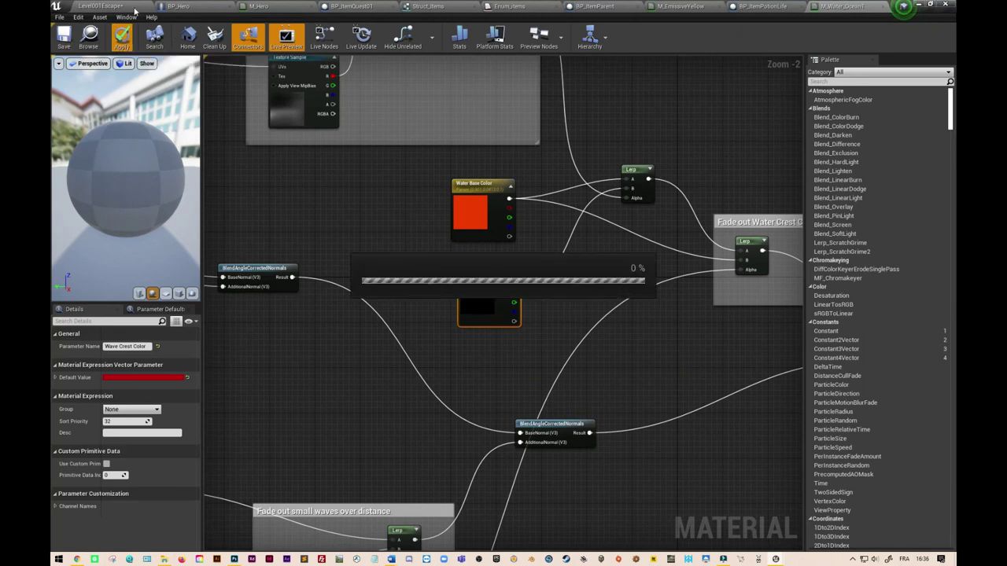
left_click(135, 9)
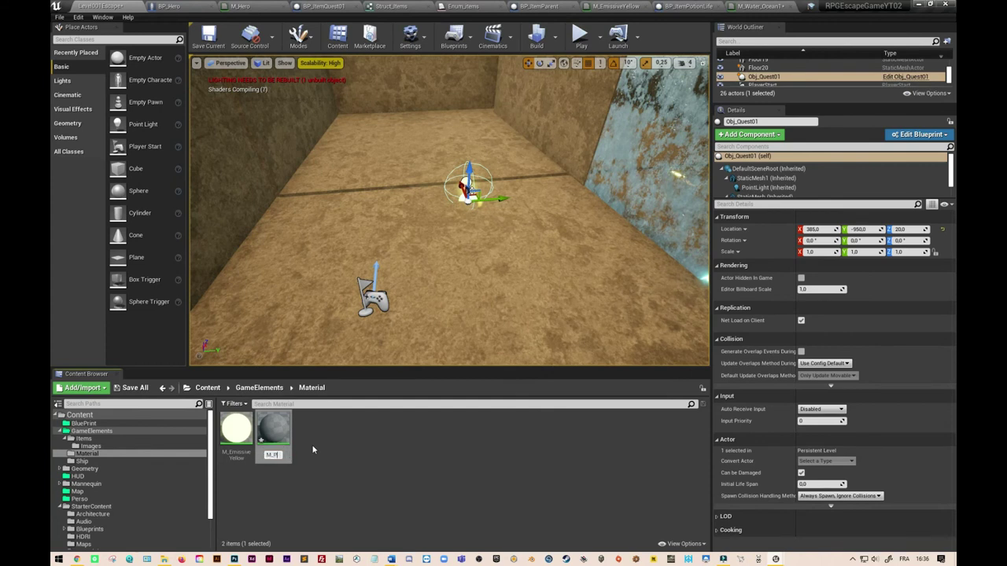
type("M_PotionLife")
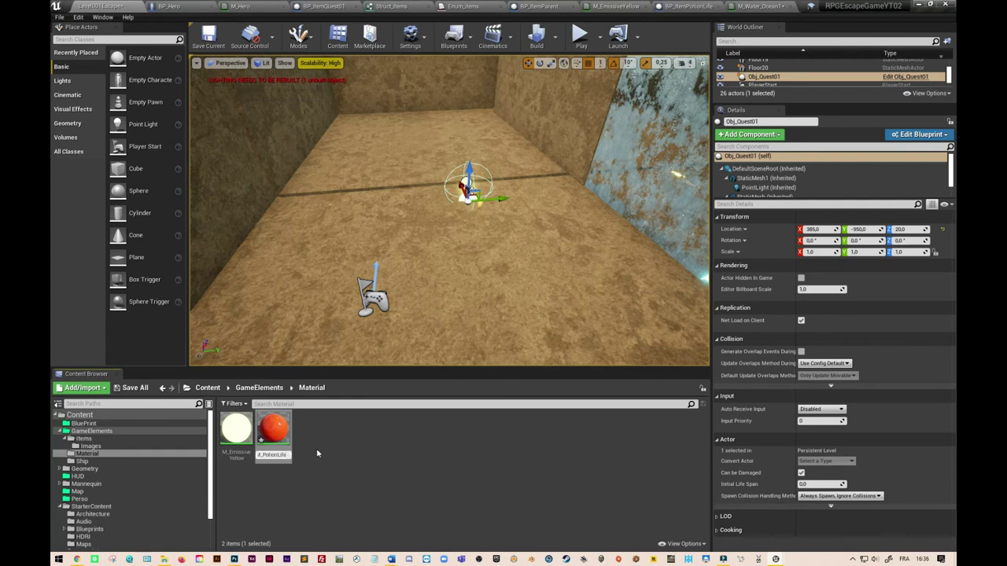
Rename the red material M_PotionLife and duplicate it as M_PotionPoison
key("Return")
right_click(285, 438)
mouse_move(322, 288)
left_click(339, 246)
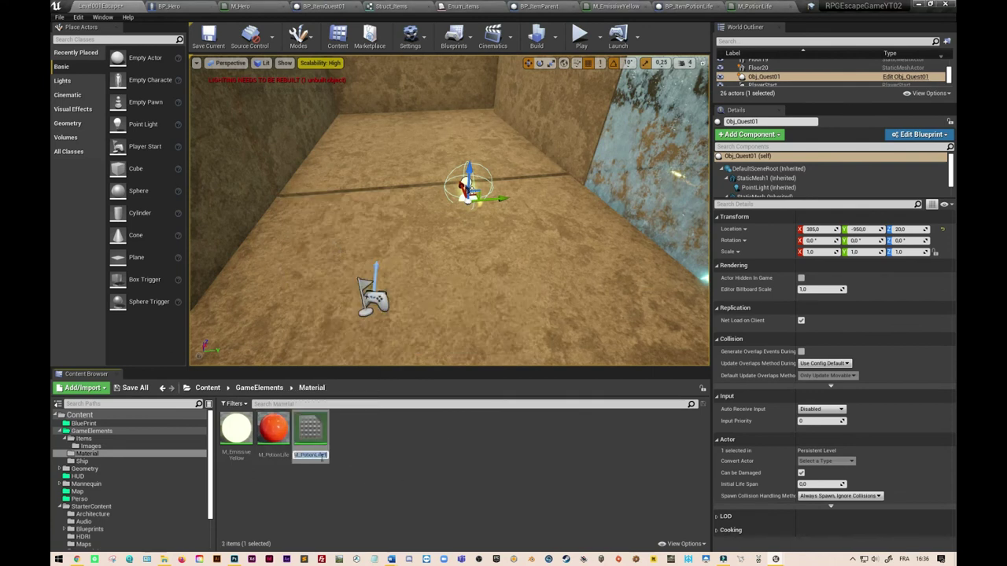
type("Poison")
key("Return")
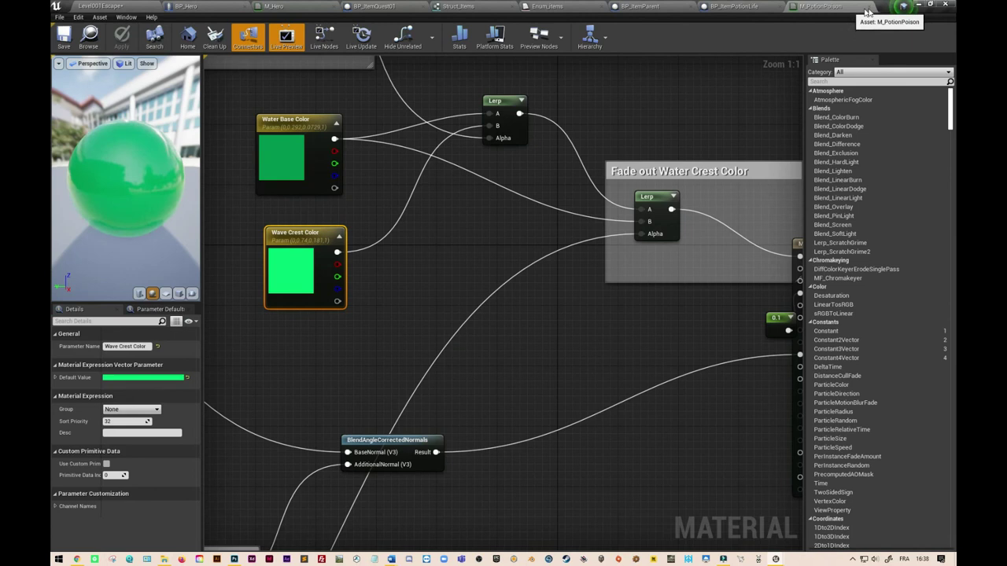
left_click(865, 7)
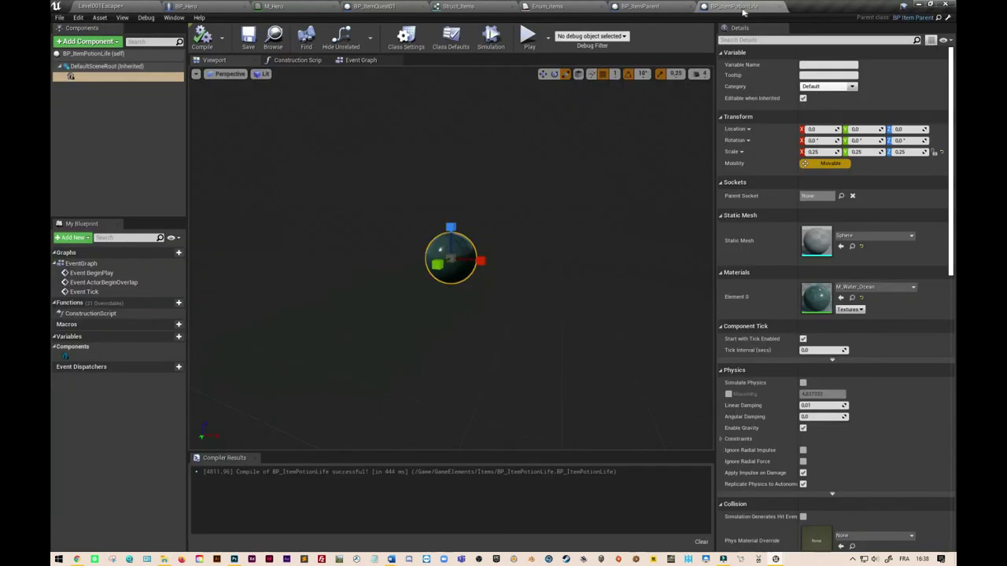
Apply M_PotionLife to the potion sphere and add a static mesh stopper under the scene root
left_click(869, 288)
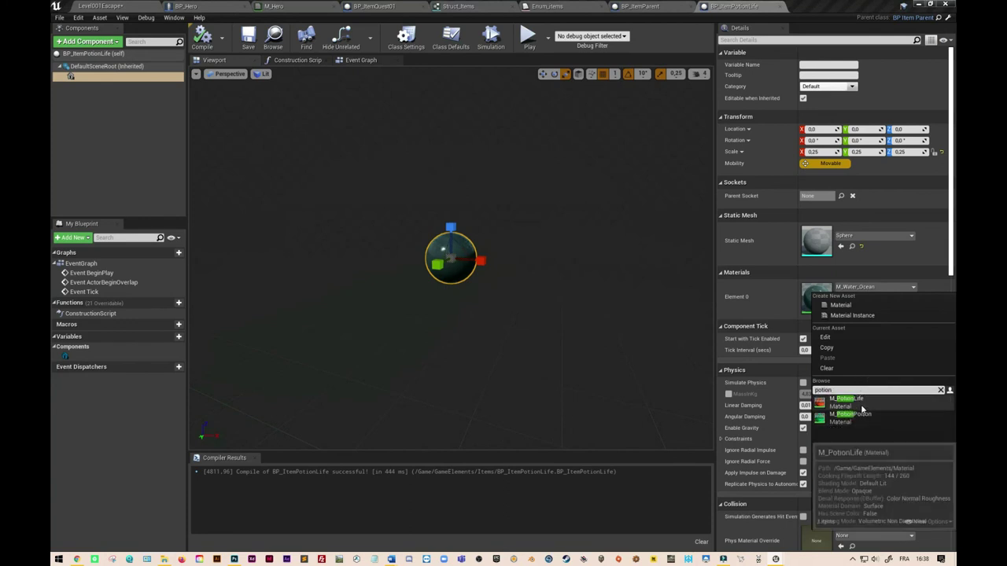
left_click(860, 406)
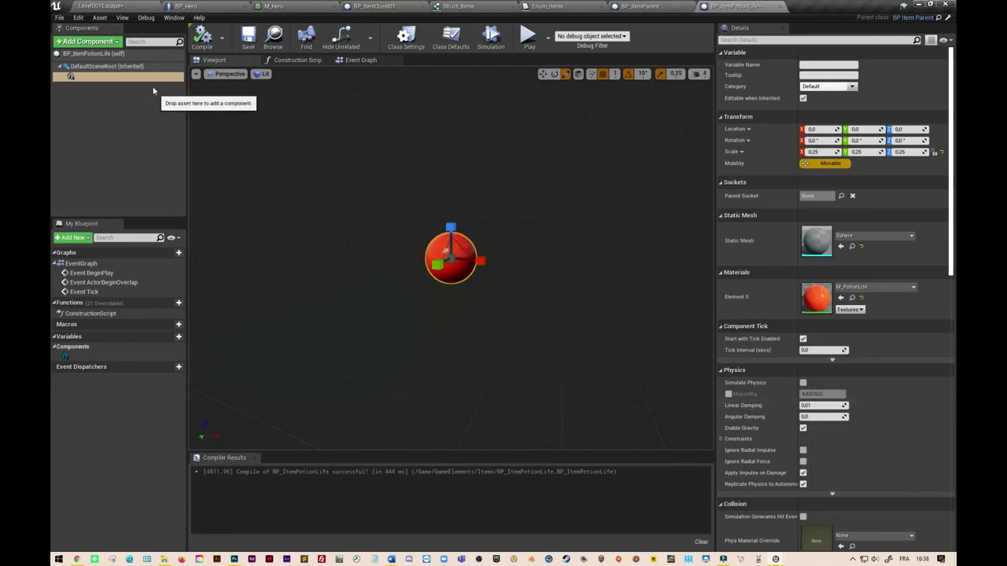
left_click(116, 42)
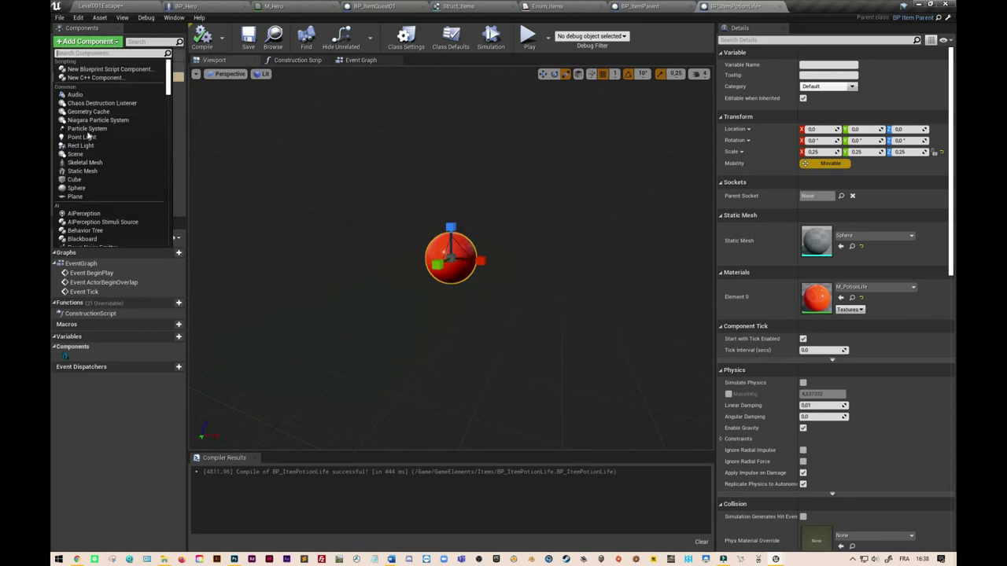
left_click(82, 156)
left_click_drag(107, 85, 83, 75)
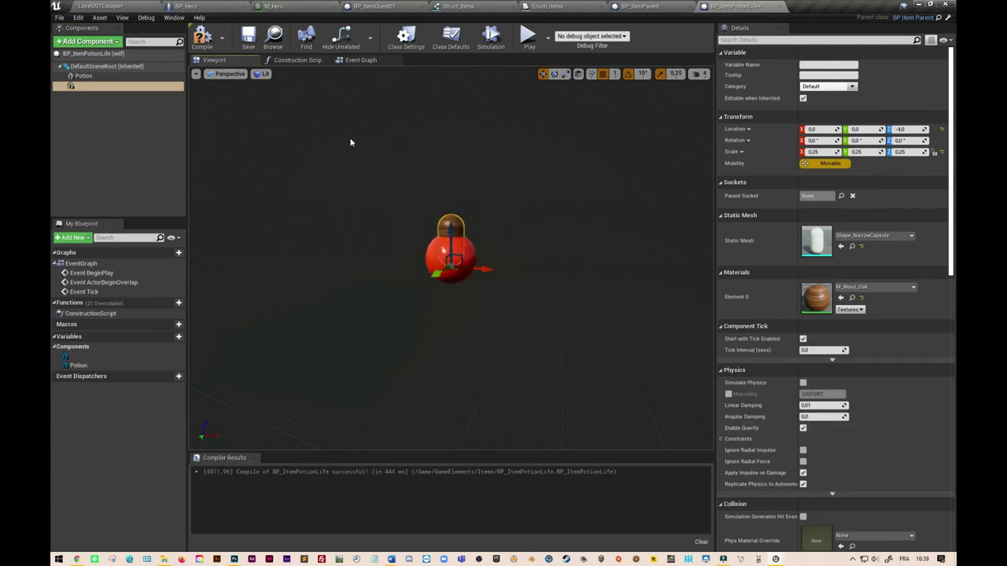
Save BP_ItemPotionLife and return to the GameElements folder in the level editor
left_click(201, 41)
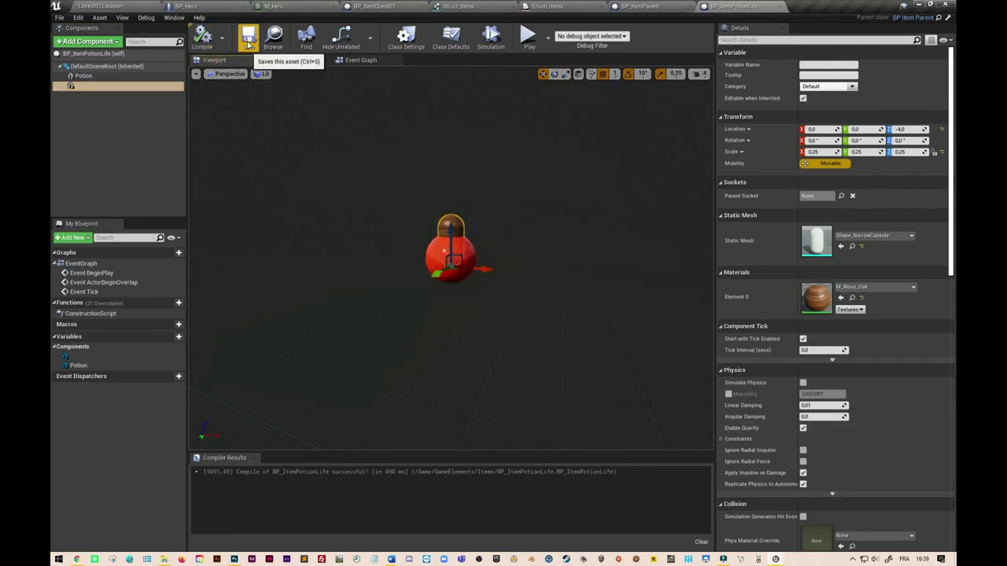
left_click(107, 6)
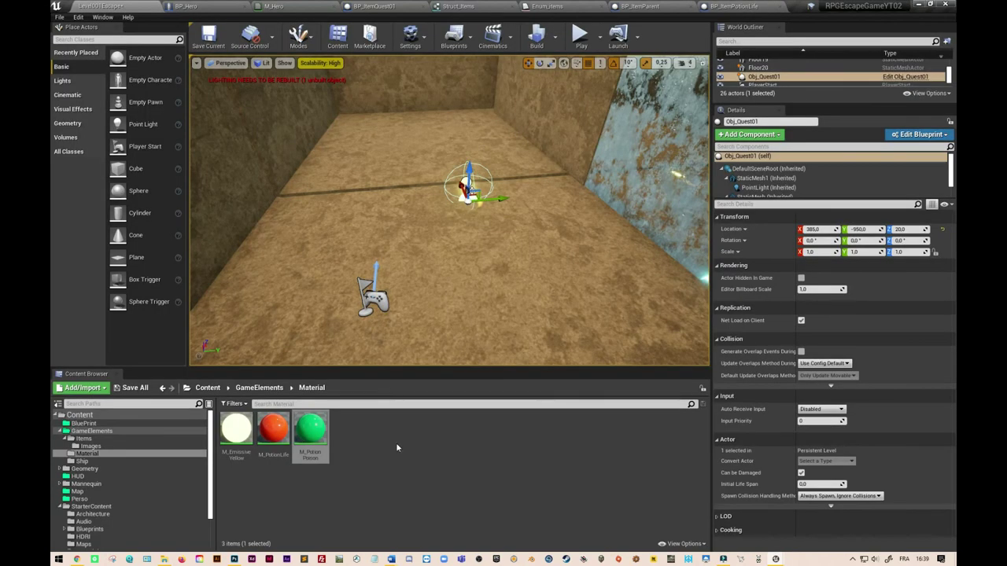
left_click(258, 387)
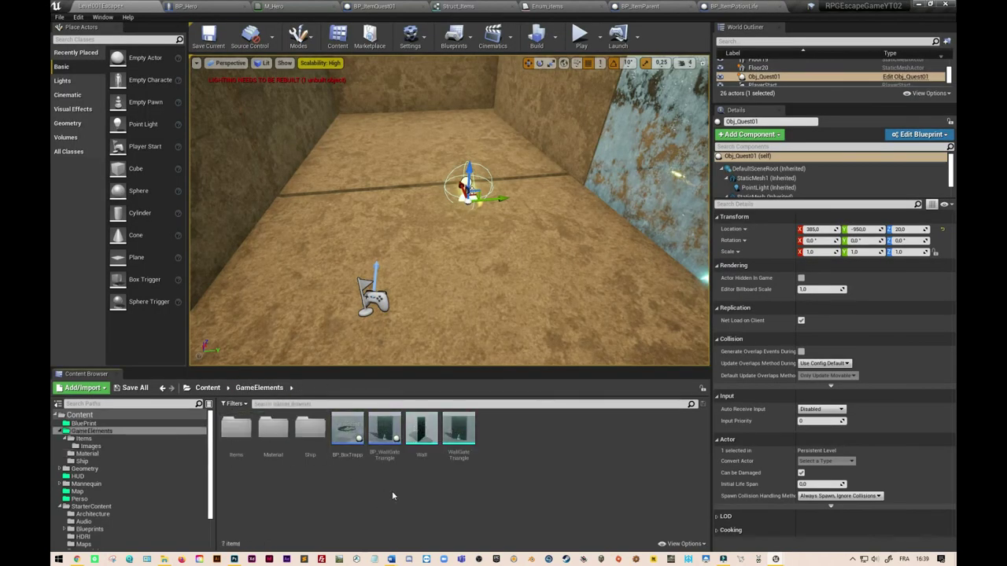
Duplicate BP_ItemPotionLife in GameElements/Items as BP_ItemPotionPoison and switch to the poison blueprint
double_click(236, 430)
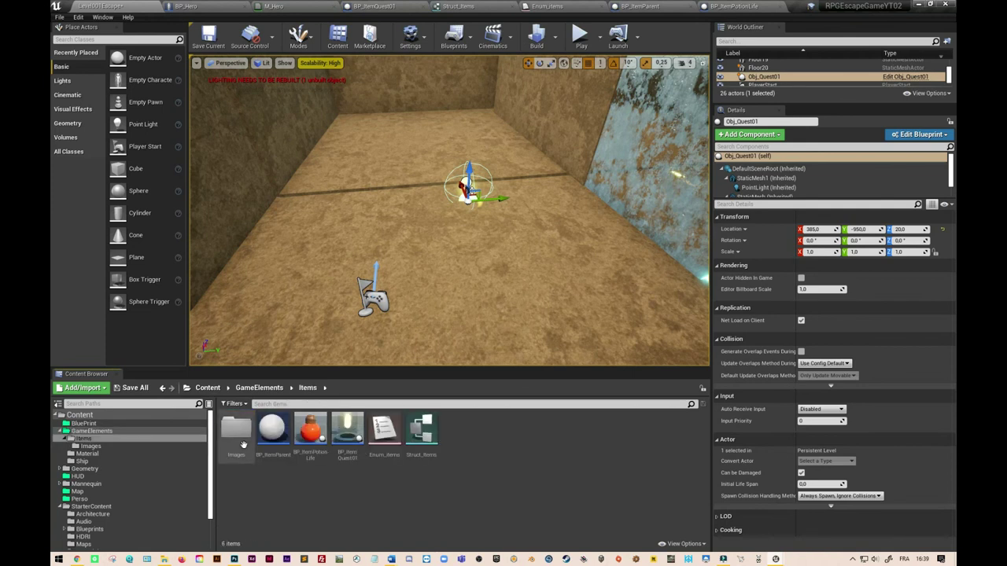
right_click(311, 435)
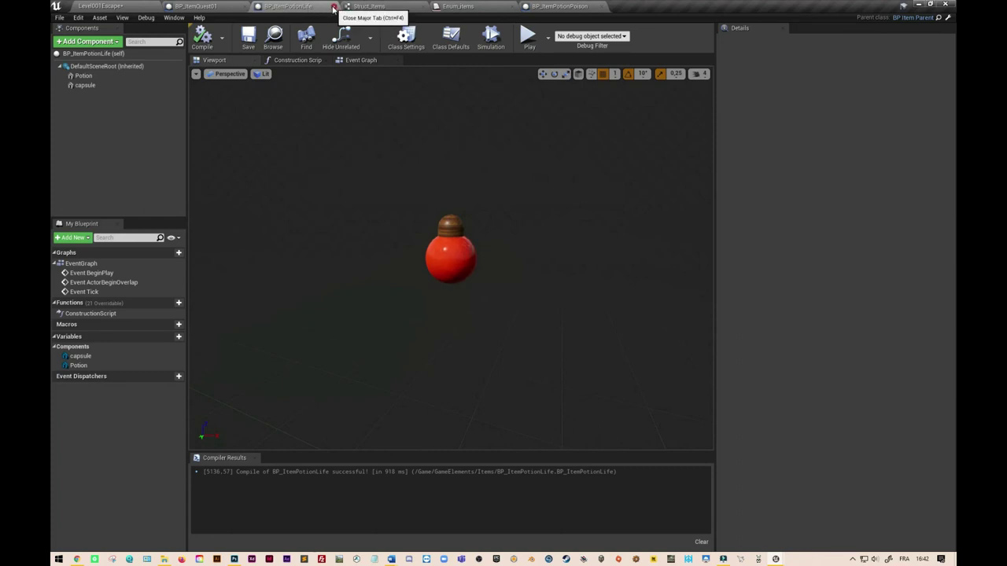
left_click(338, 6)
left_click(460, 8)
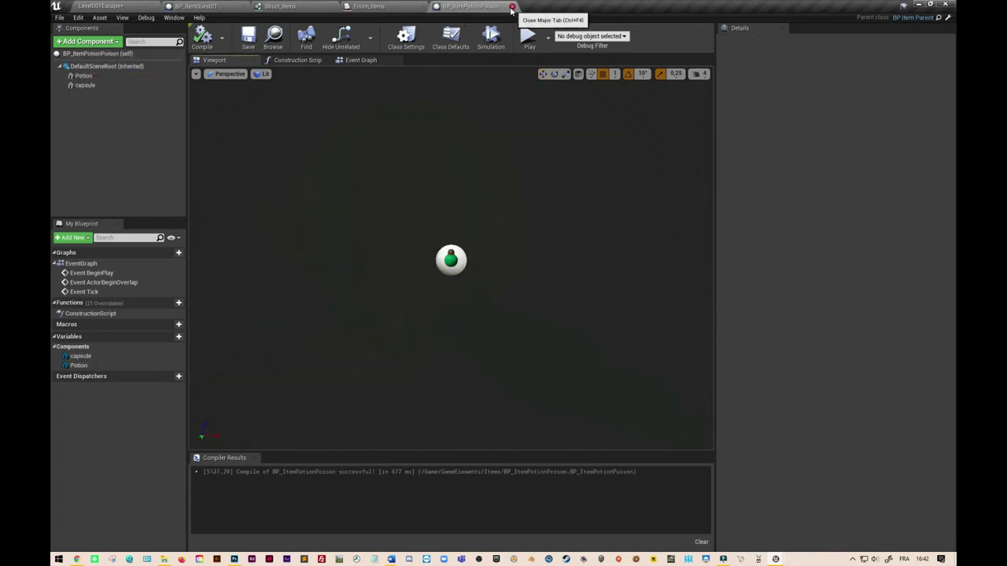
Set the poison item's image to ObjPotionPoison, name 'Potion de poison', description 'Enlève 10 pv'
left_click(98, 54)
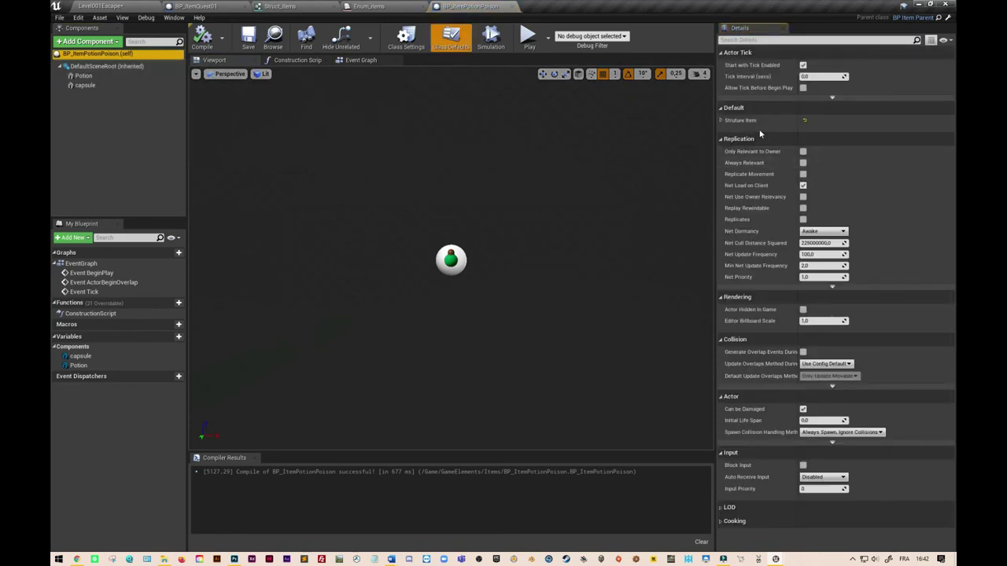
left_click(720, 120)
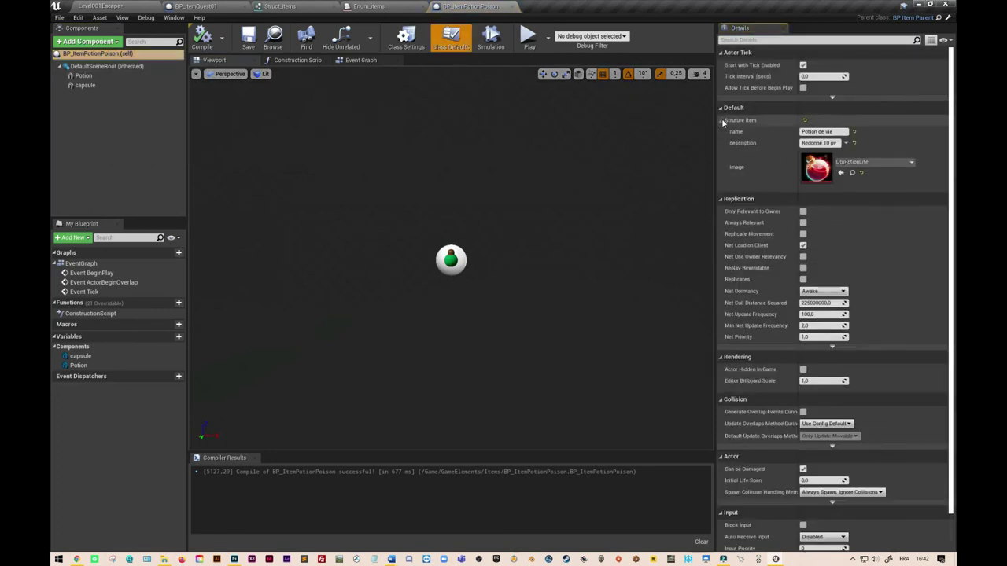
left_click(911, 164)
left_click(850, 280)
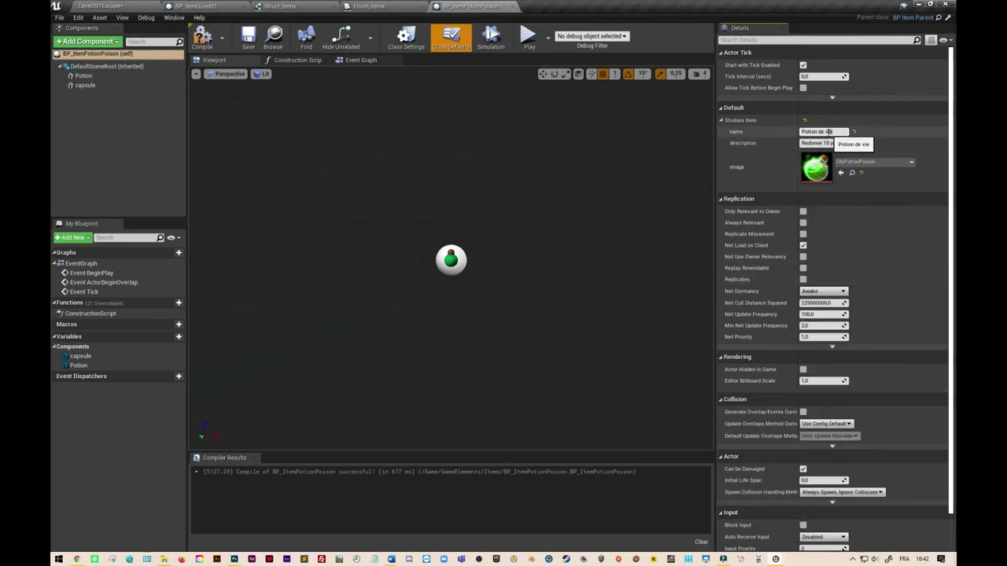
type("poison")
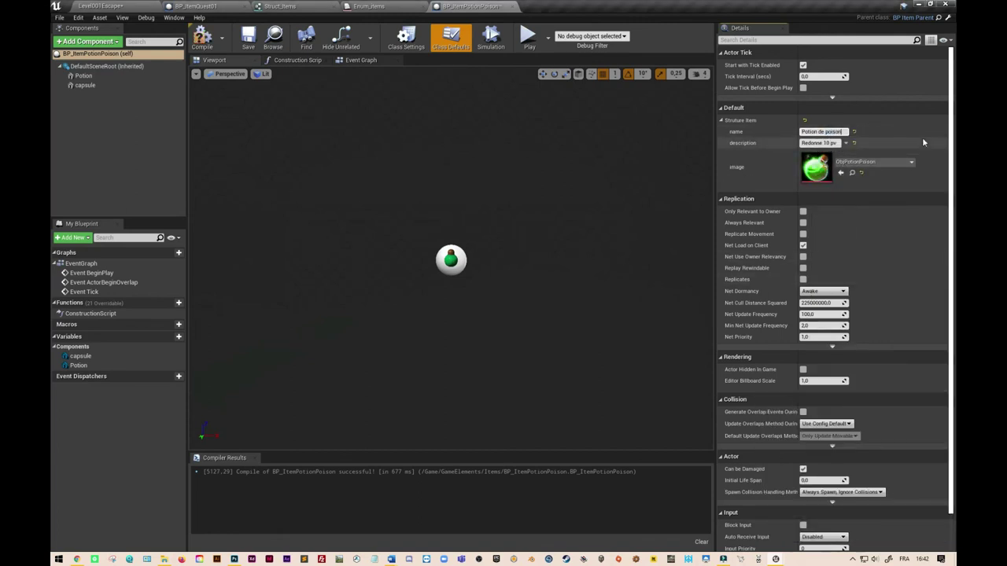
double_click(820, 142)
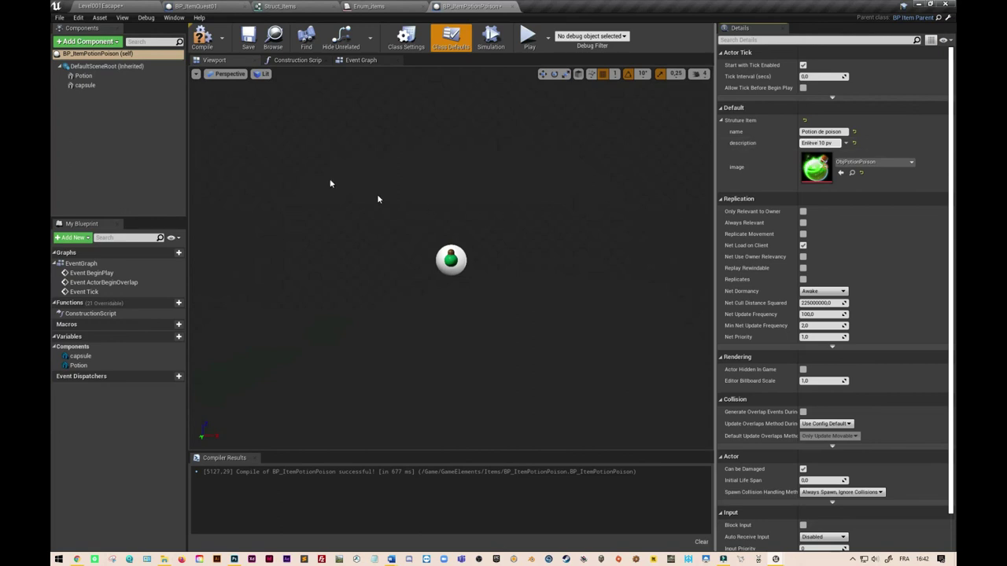
left_click(139, 8)
scroll(379, 238, "down", 5)
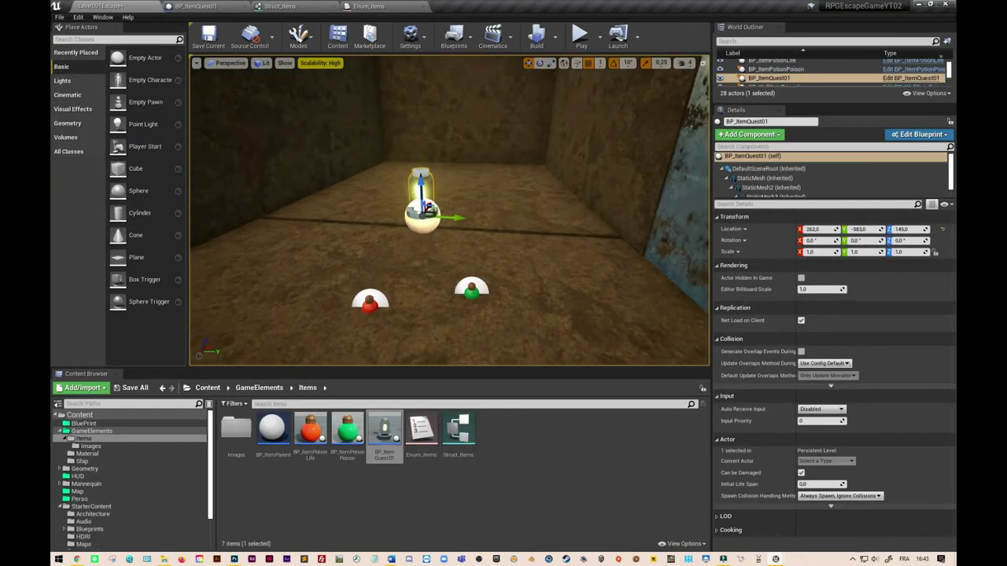